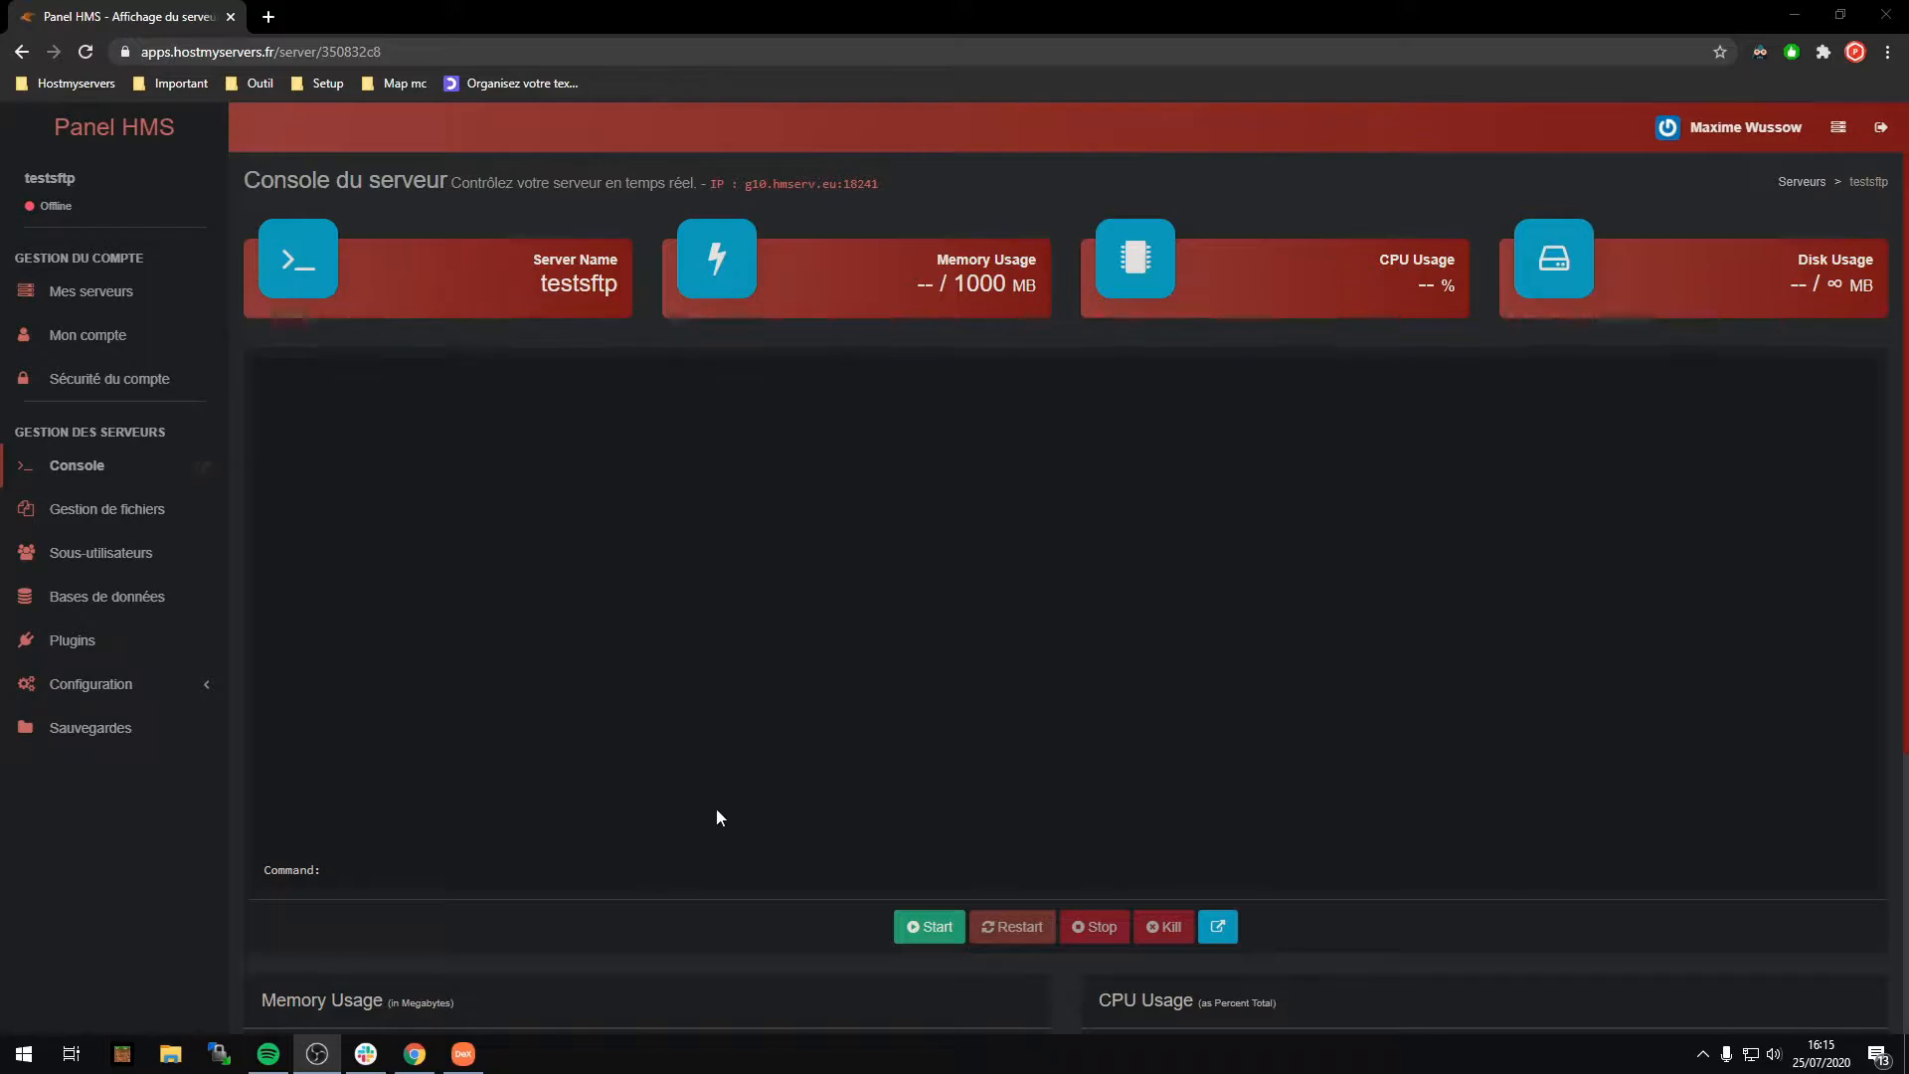
Step: Open Panel HMS's Paramètres SFTP page showing host g1.dc2.hostmyservers.fr, port 2022 and the username
click(147, 693)
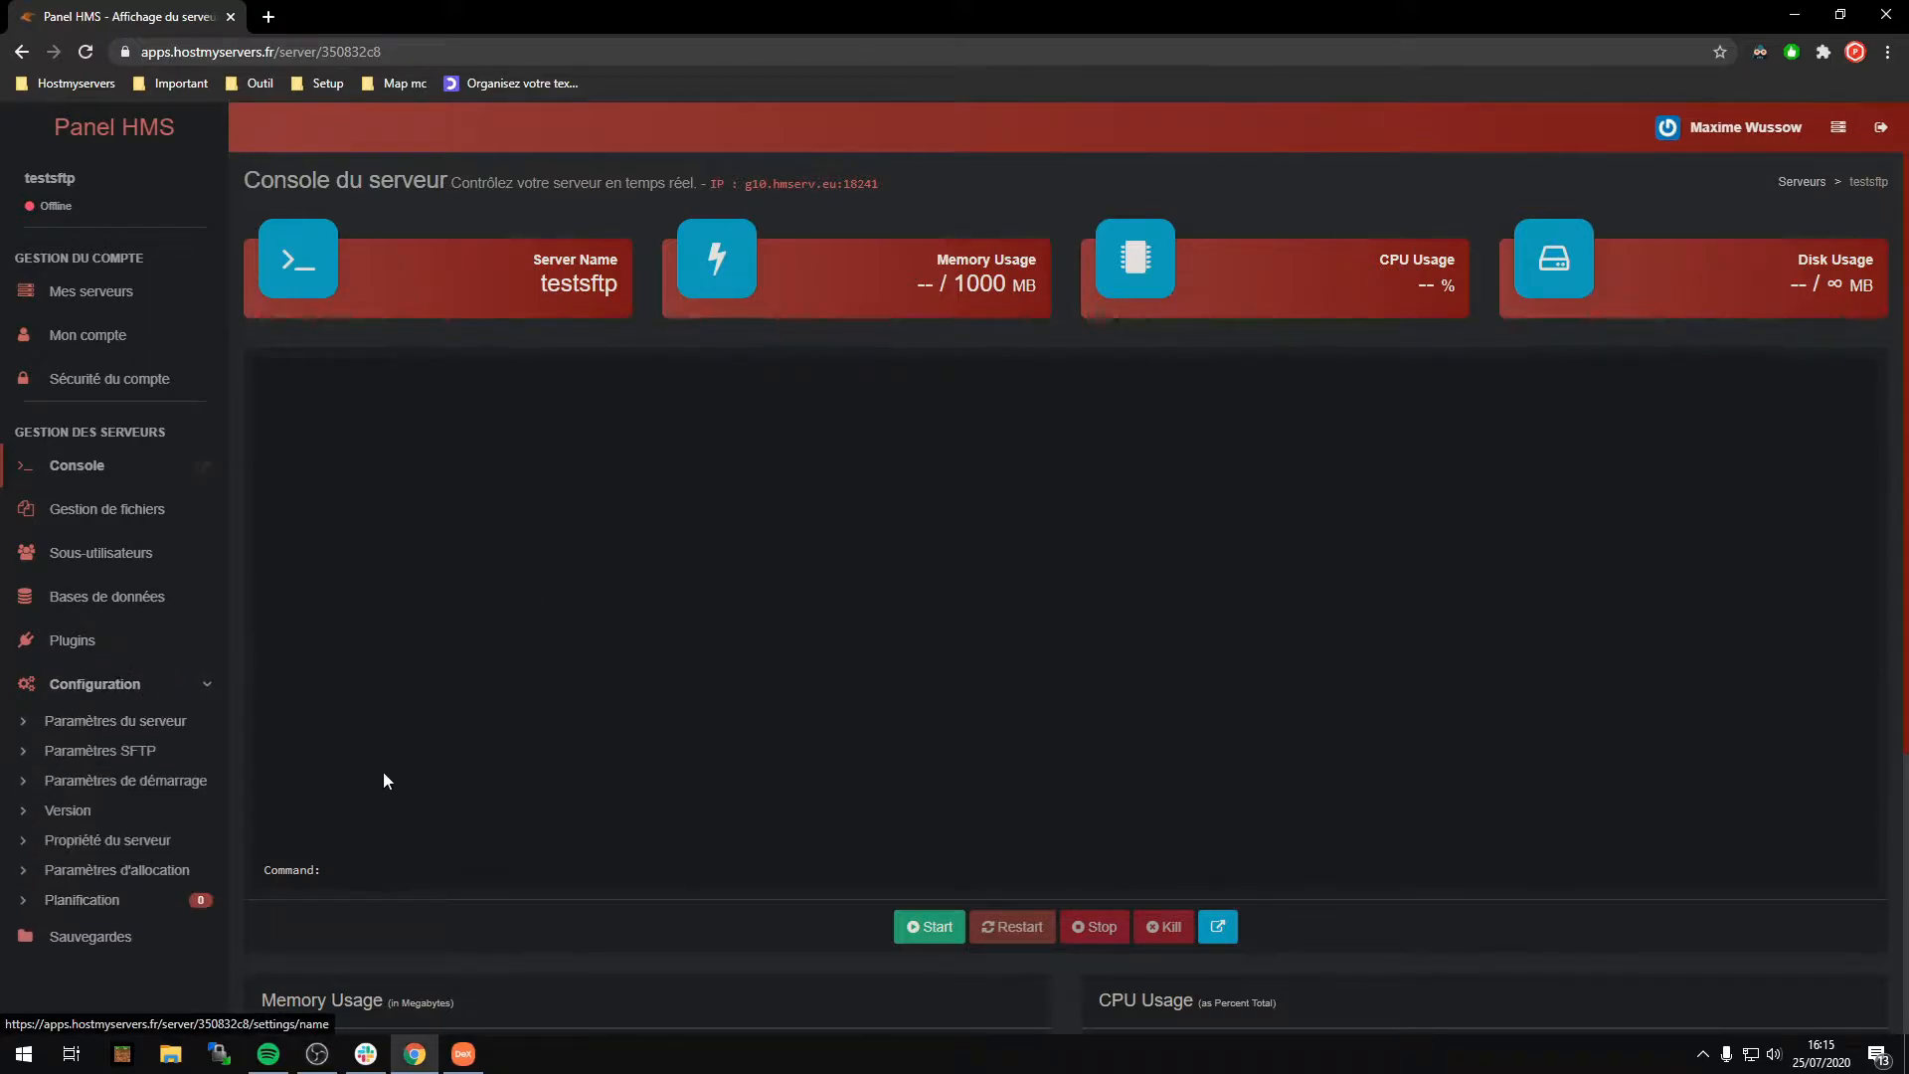
click(148, 752)
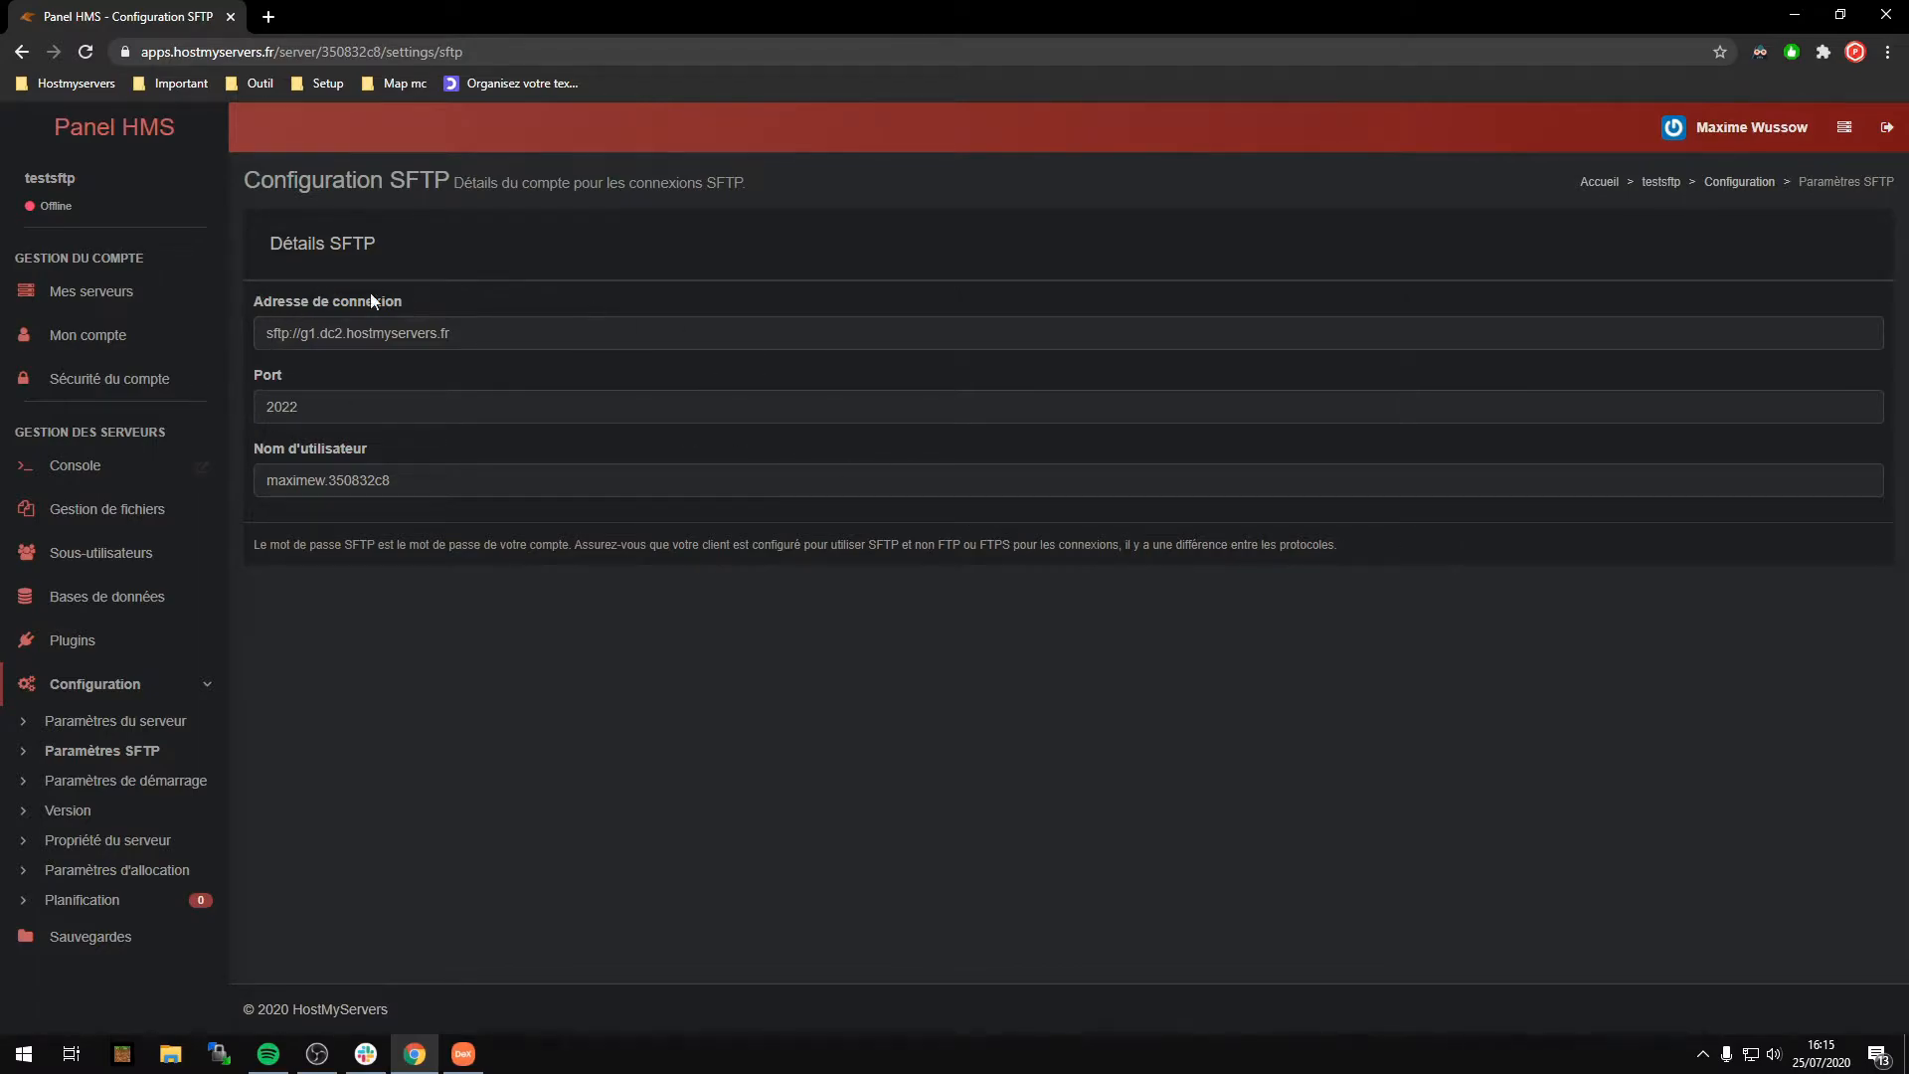
drag(246, 313, 499, 444)
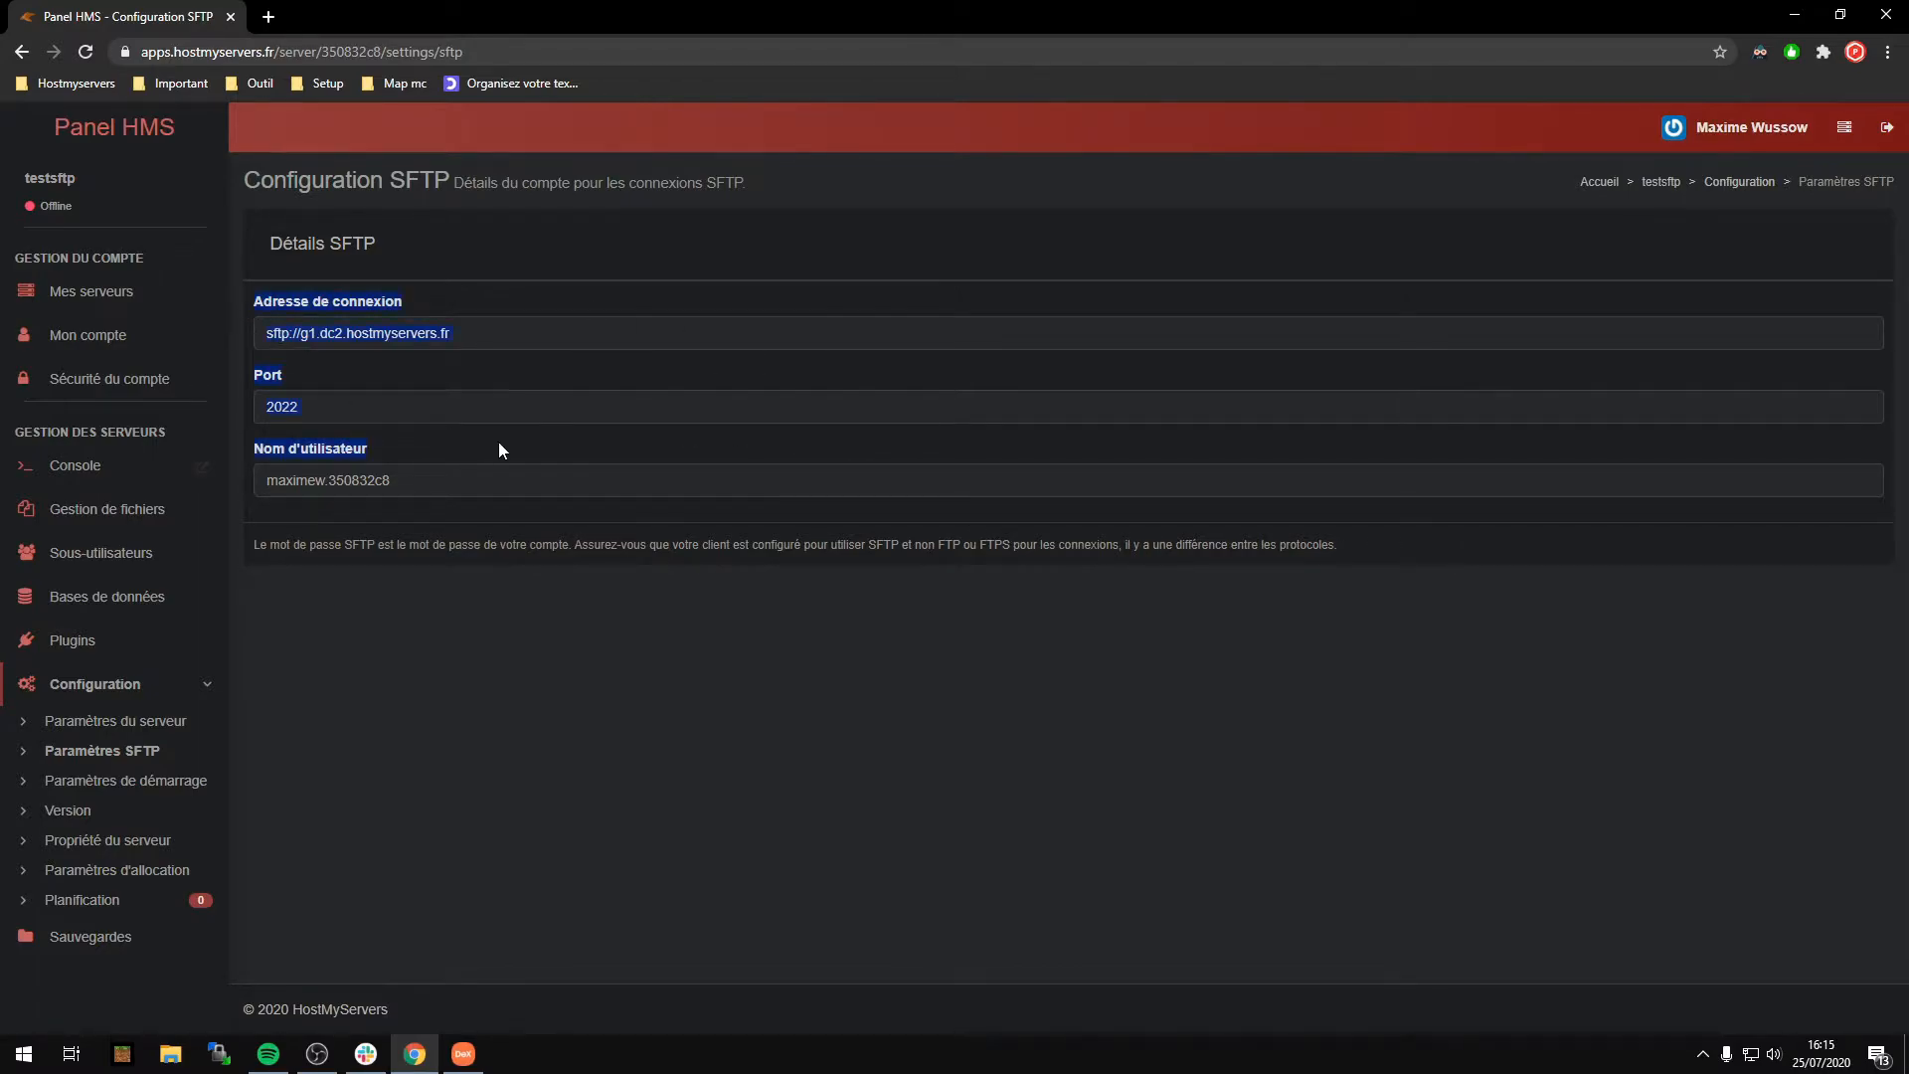
click(538, 487)
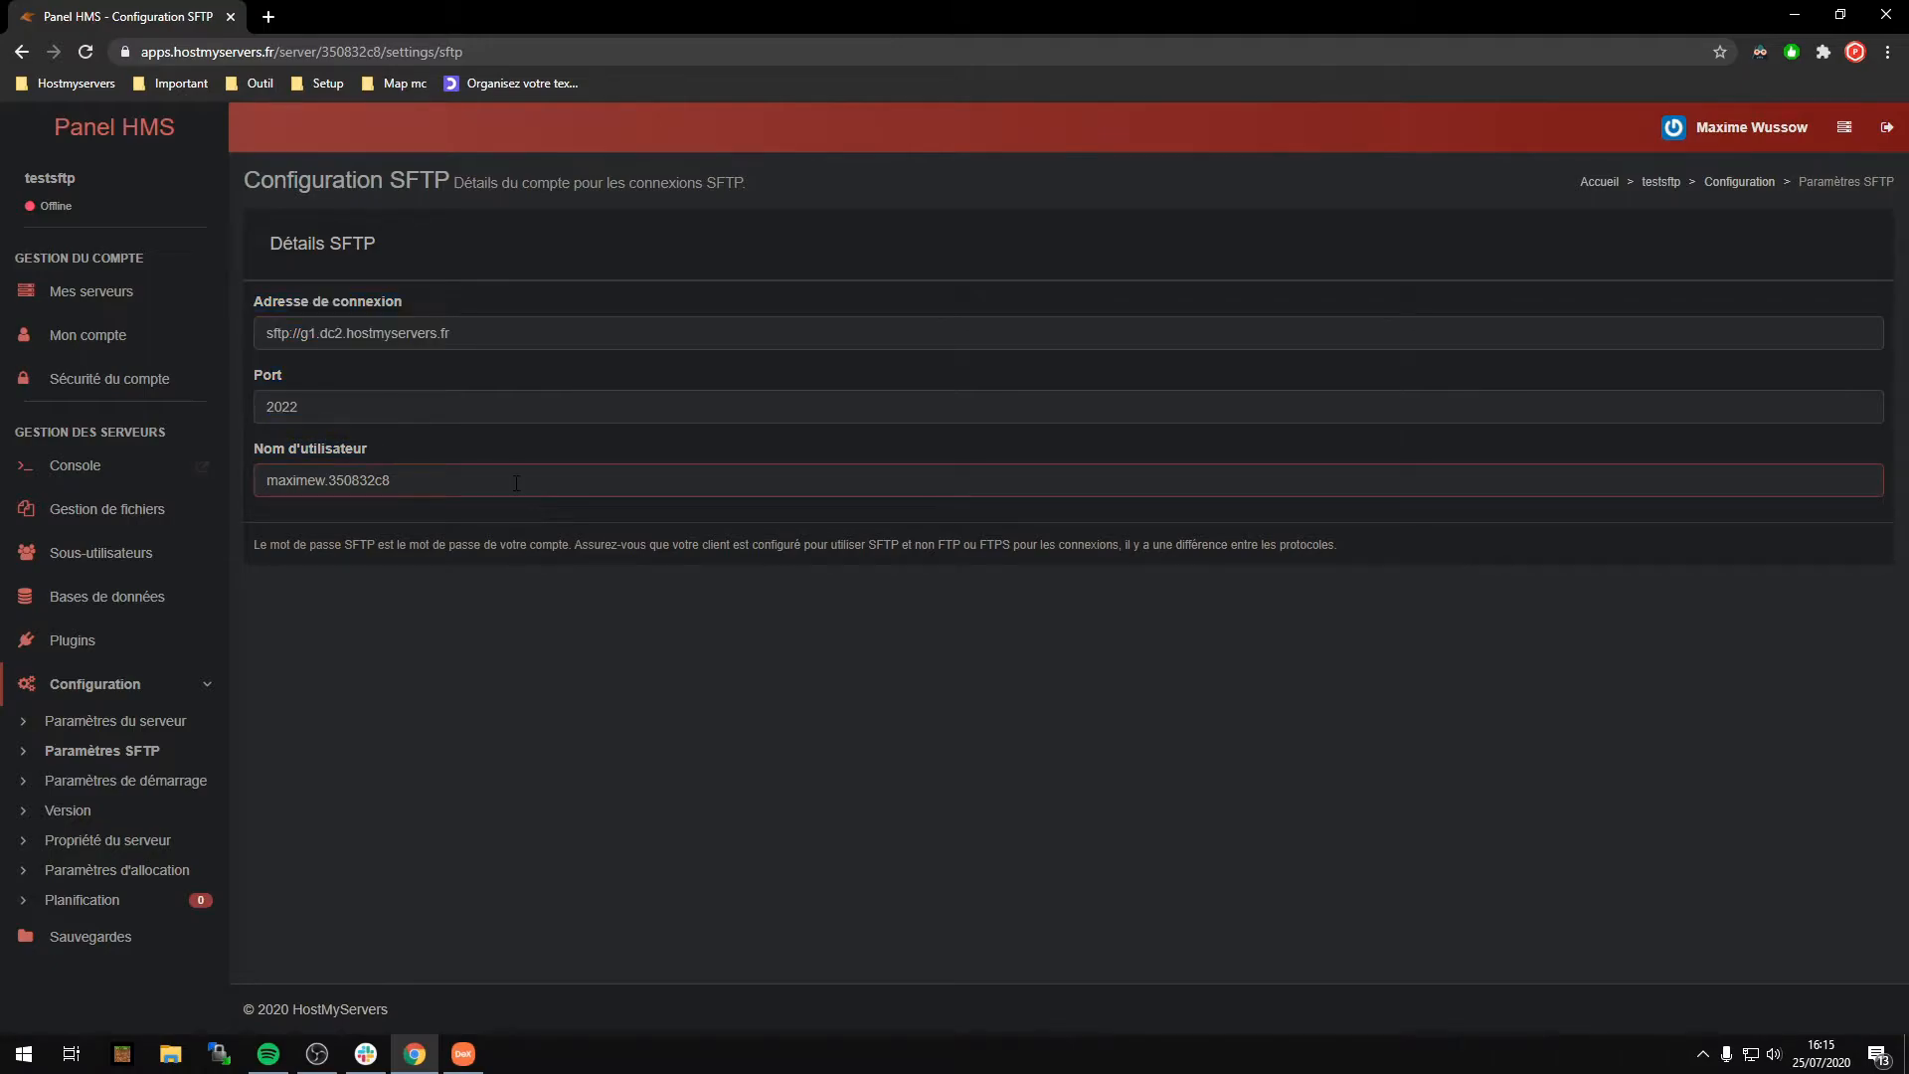
key(ctrl+a)
key(shift+Tab)
key(shift+Tab)
click(426, 484)
Step: Bring up WinSCP beside the browser and start a blank Nouveau Site entry (SFTP, port 22)
click(234, 1057)
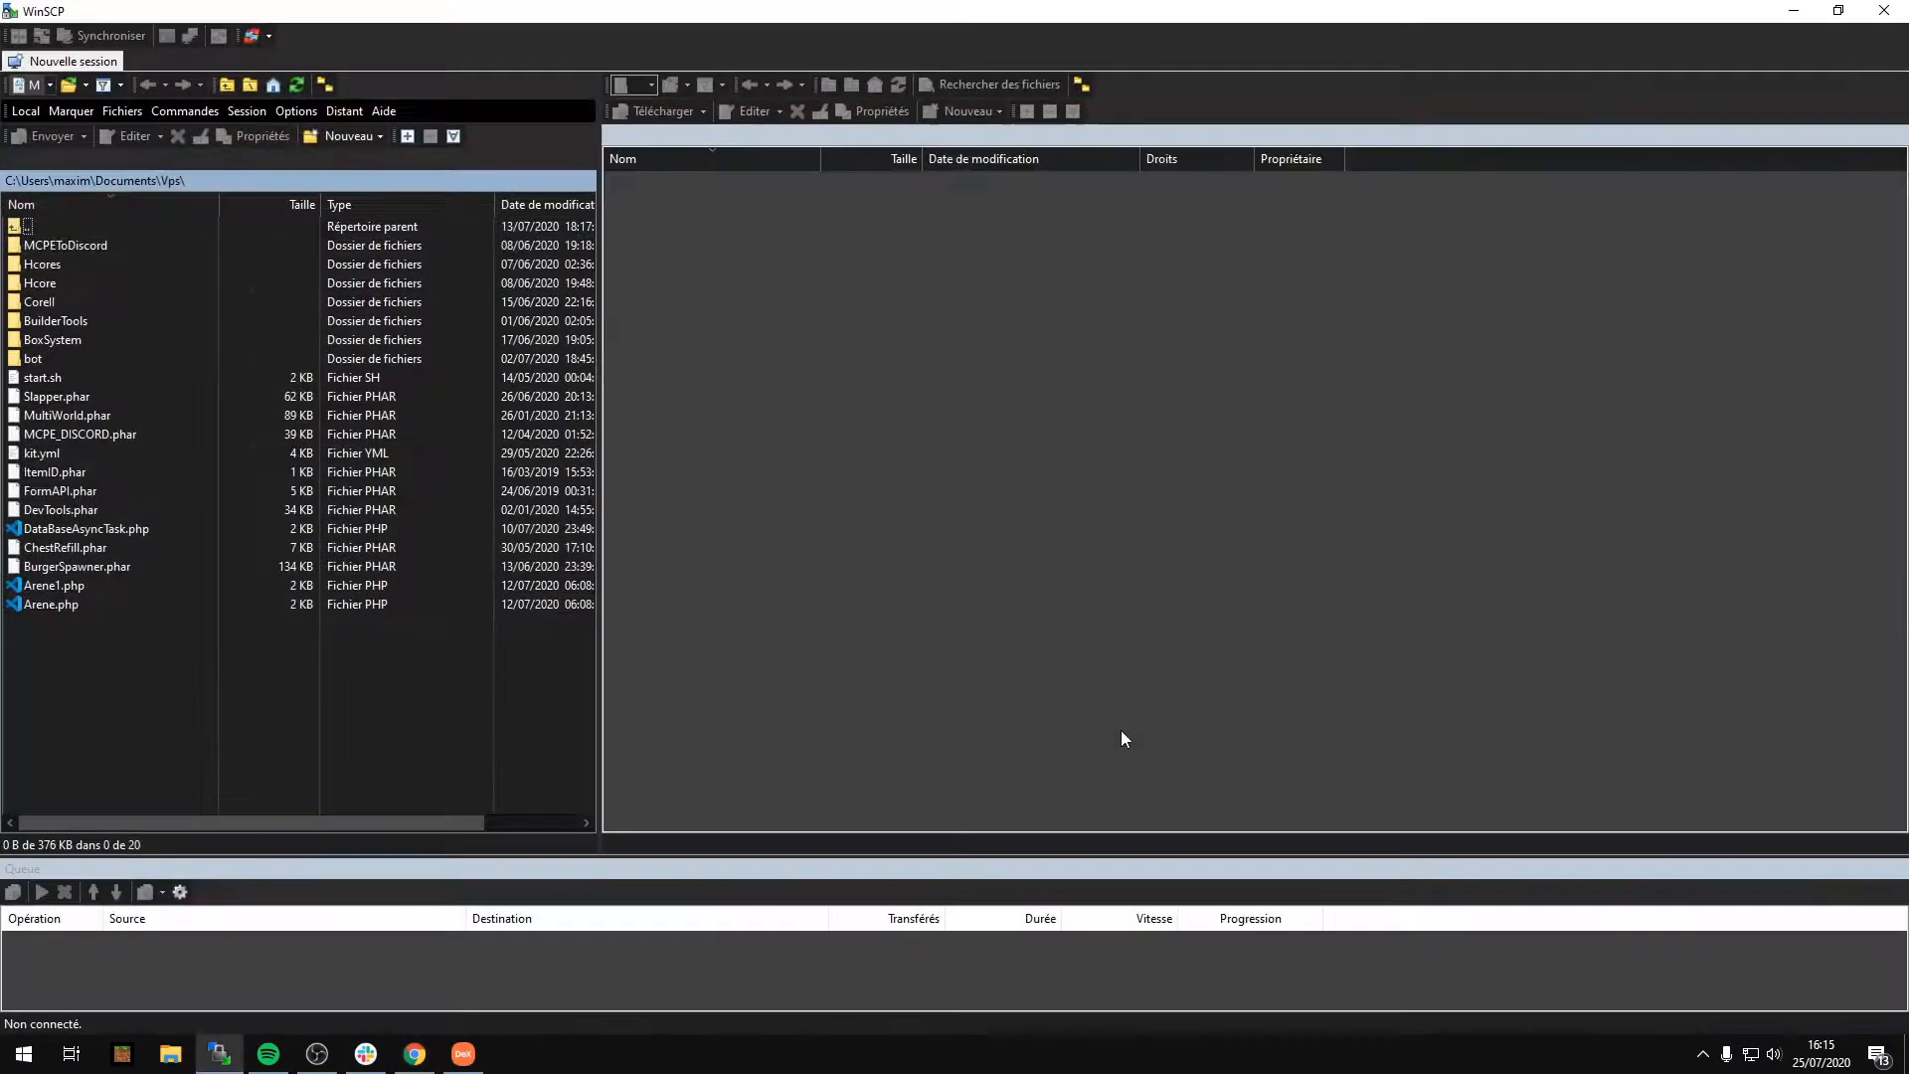
drag(444, 18, 1030, 199)
drag(1503, 647, 1820, 917)
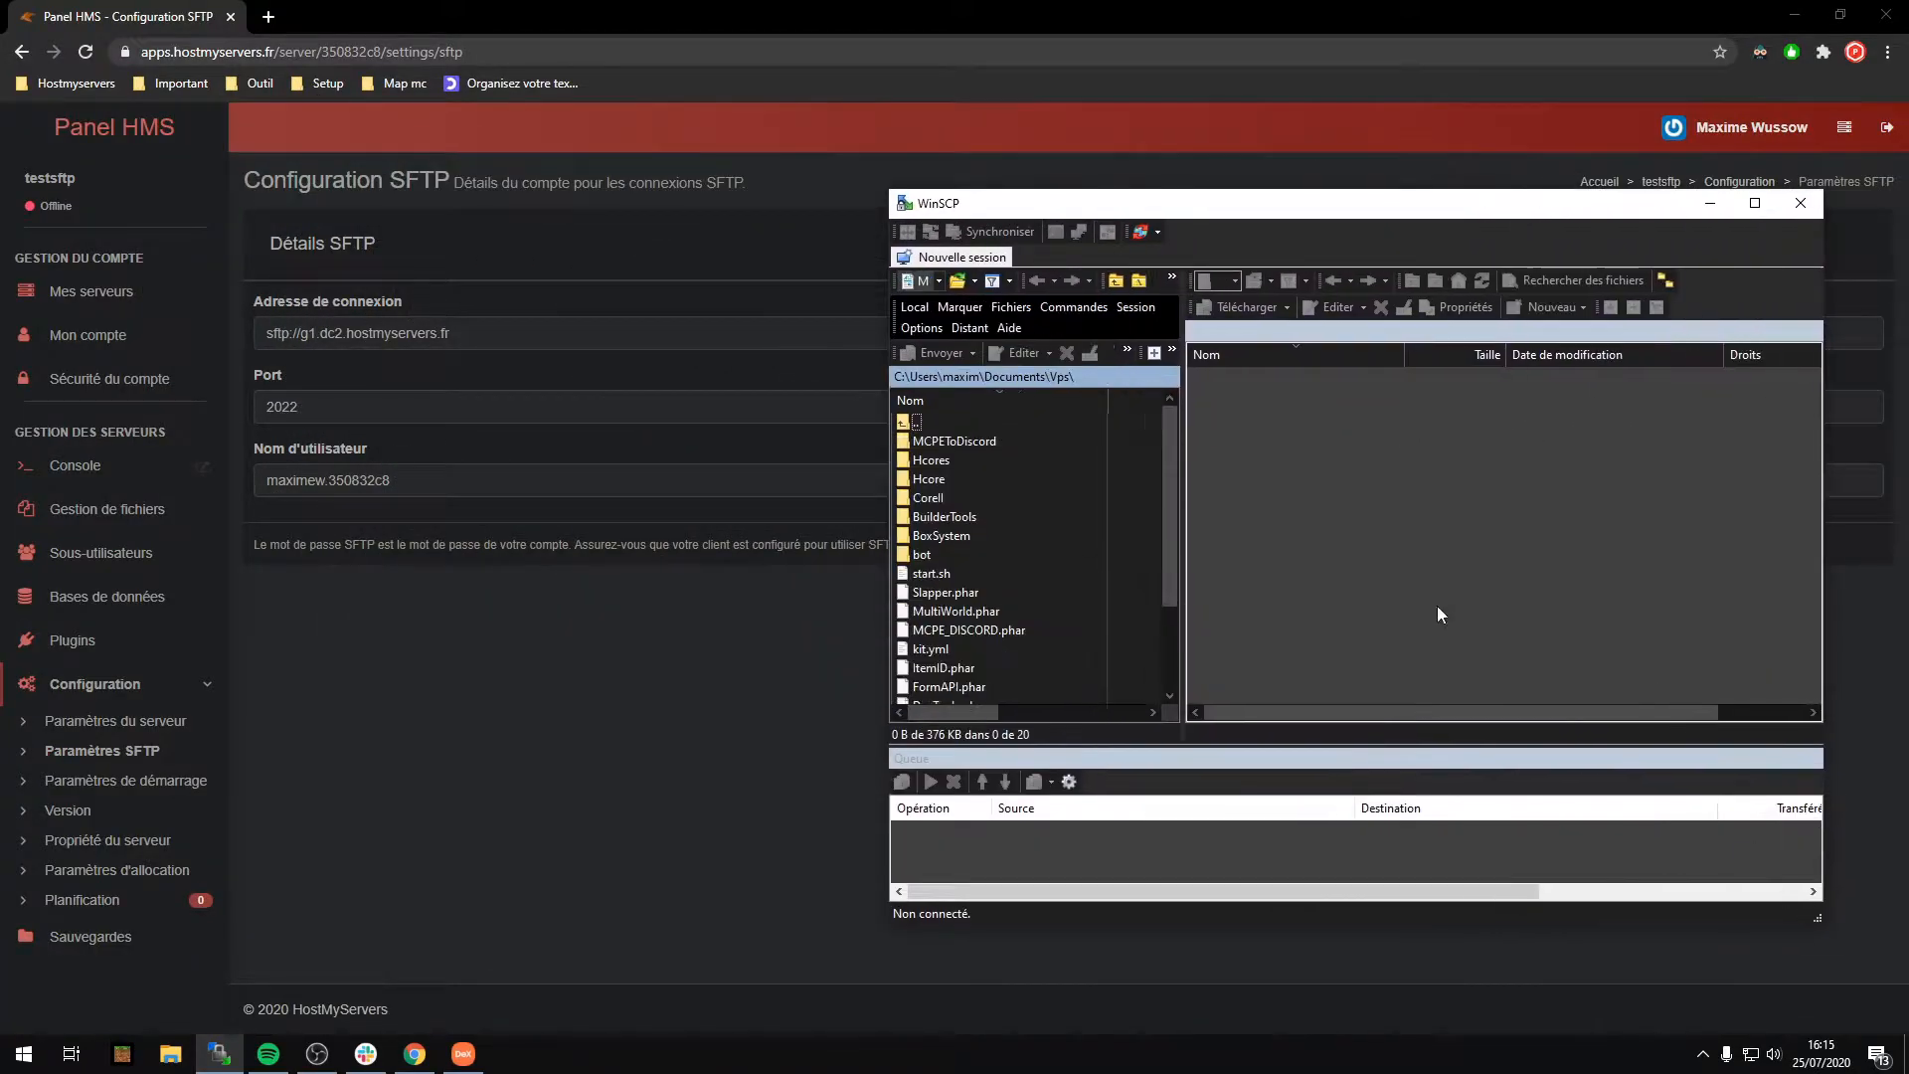
click(926, 259)
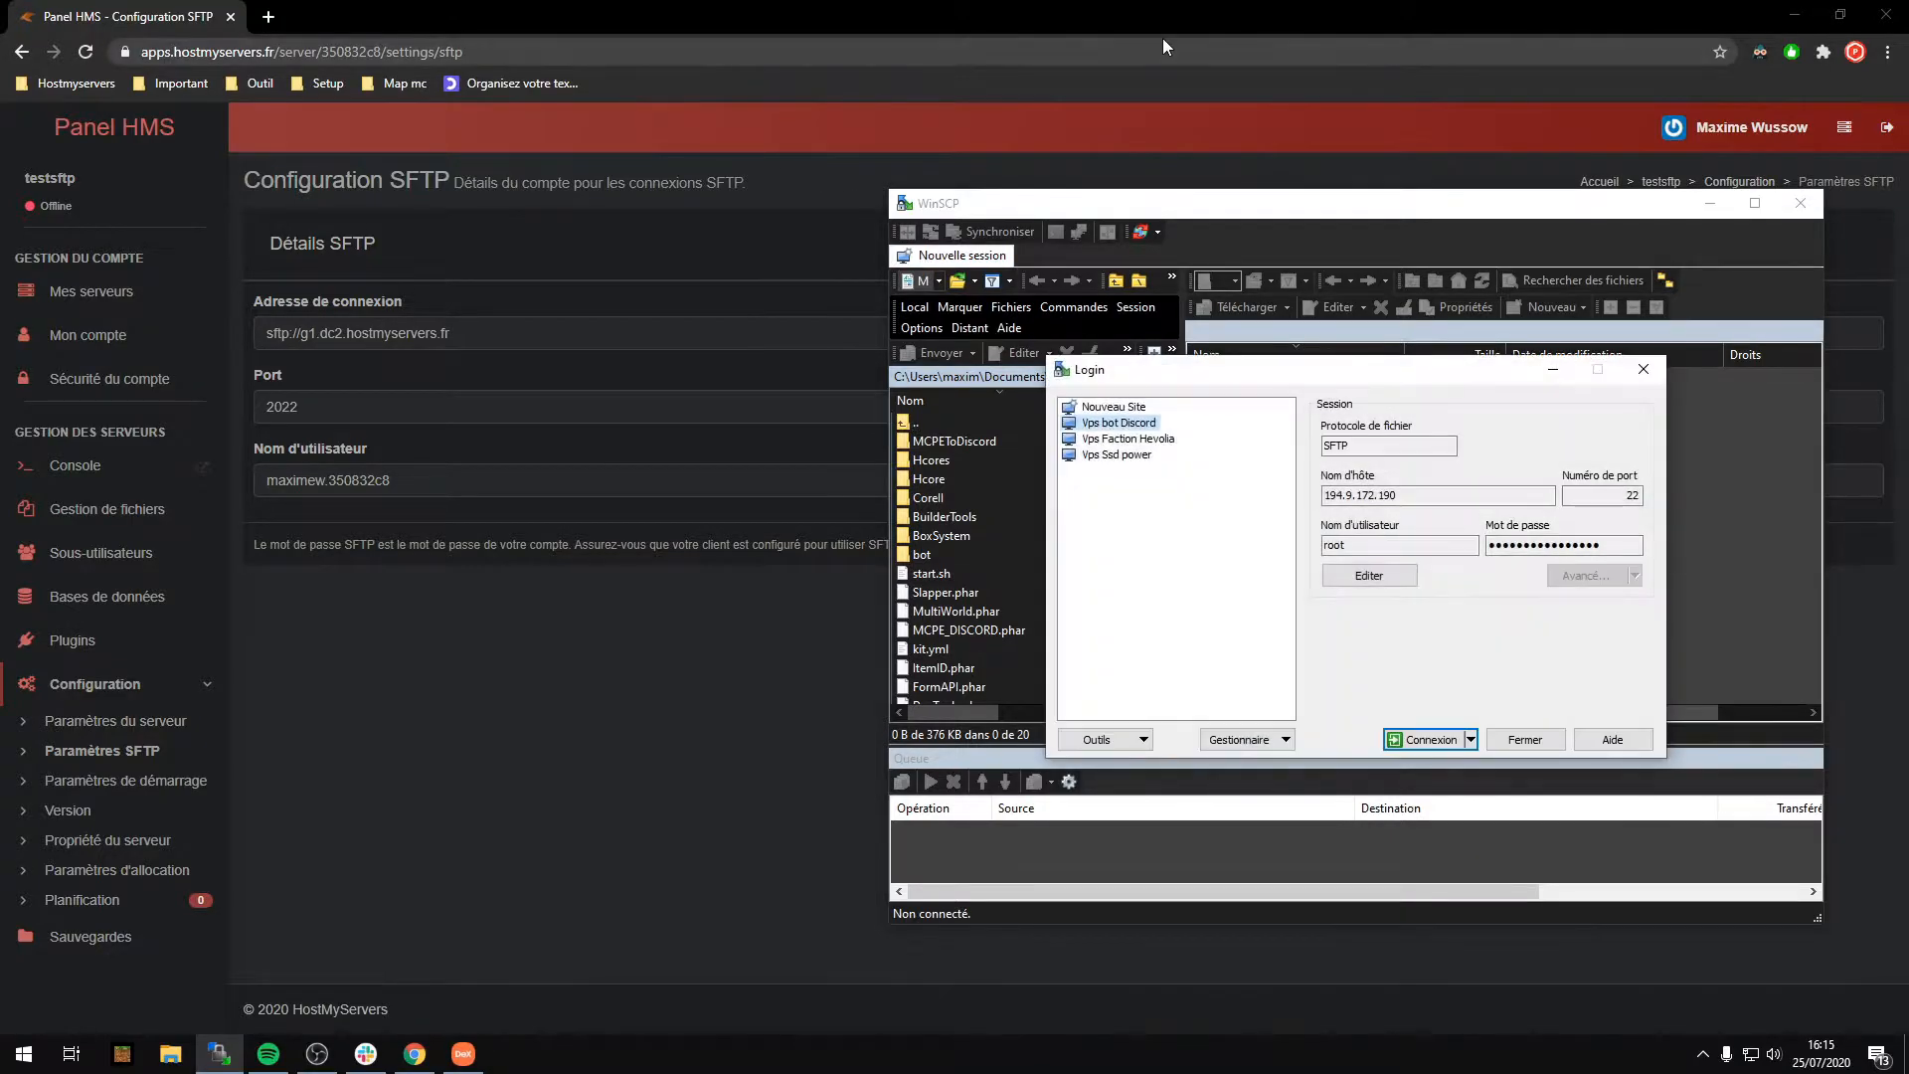
click(1114, 407)
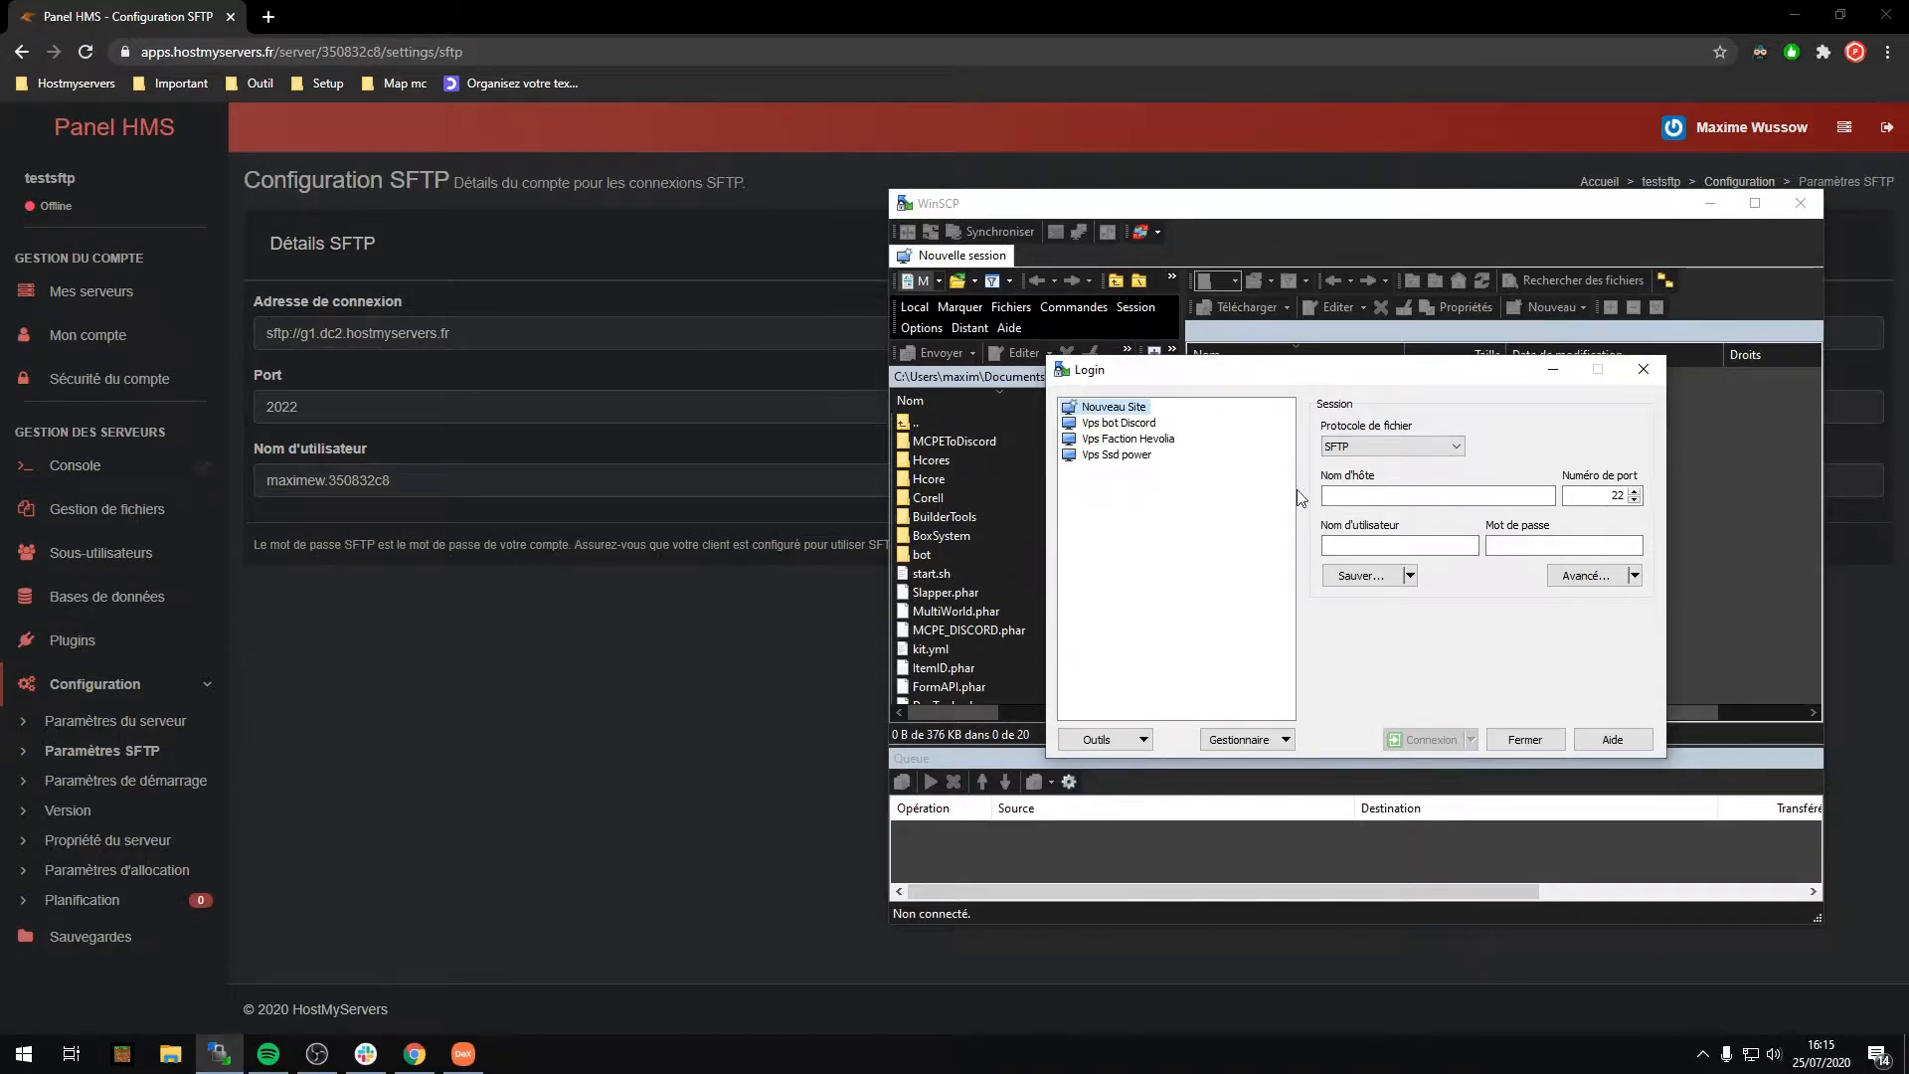
Step: Copy g1.dc2.hostmyservers.fr from the panel into Nom d'hôte and set the port to 2022
drag(452, 334, 229, 345)
right_click(384, 335)
click(400, 342)
click(317, 1054)
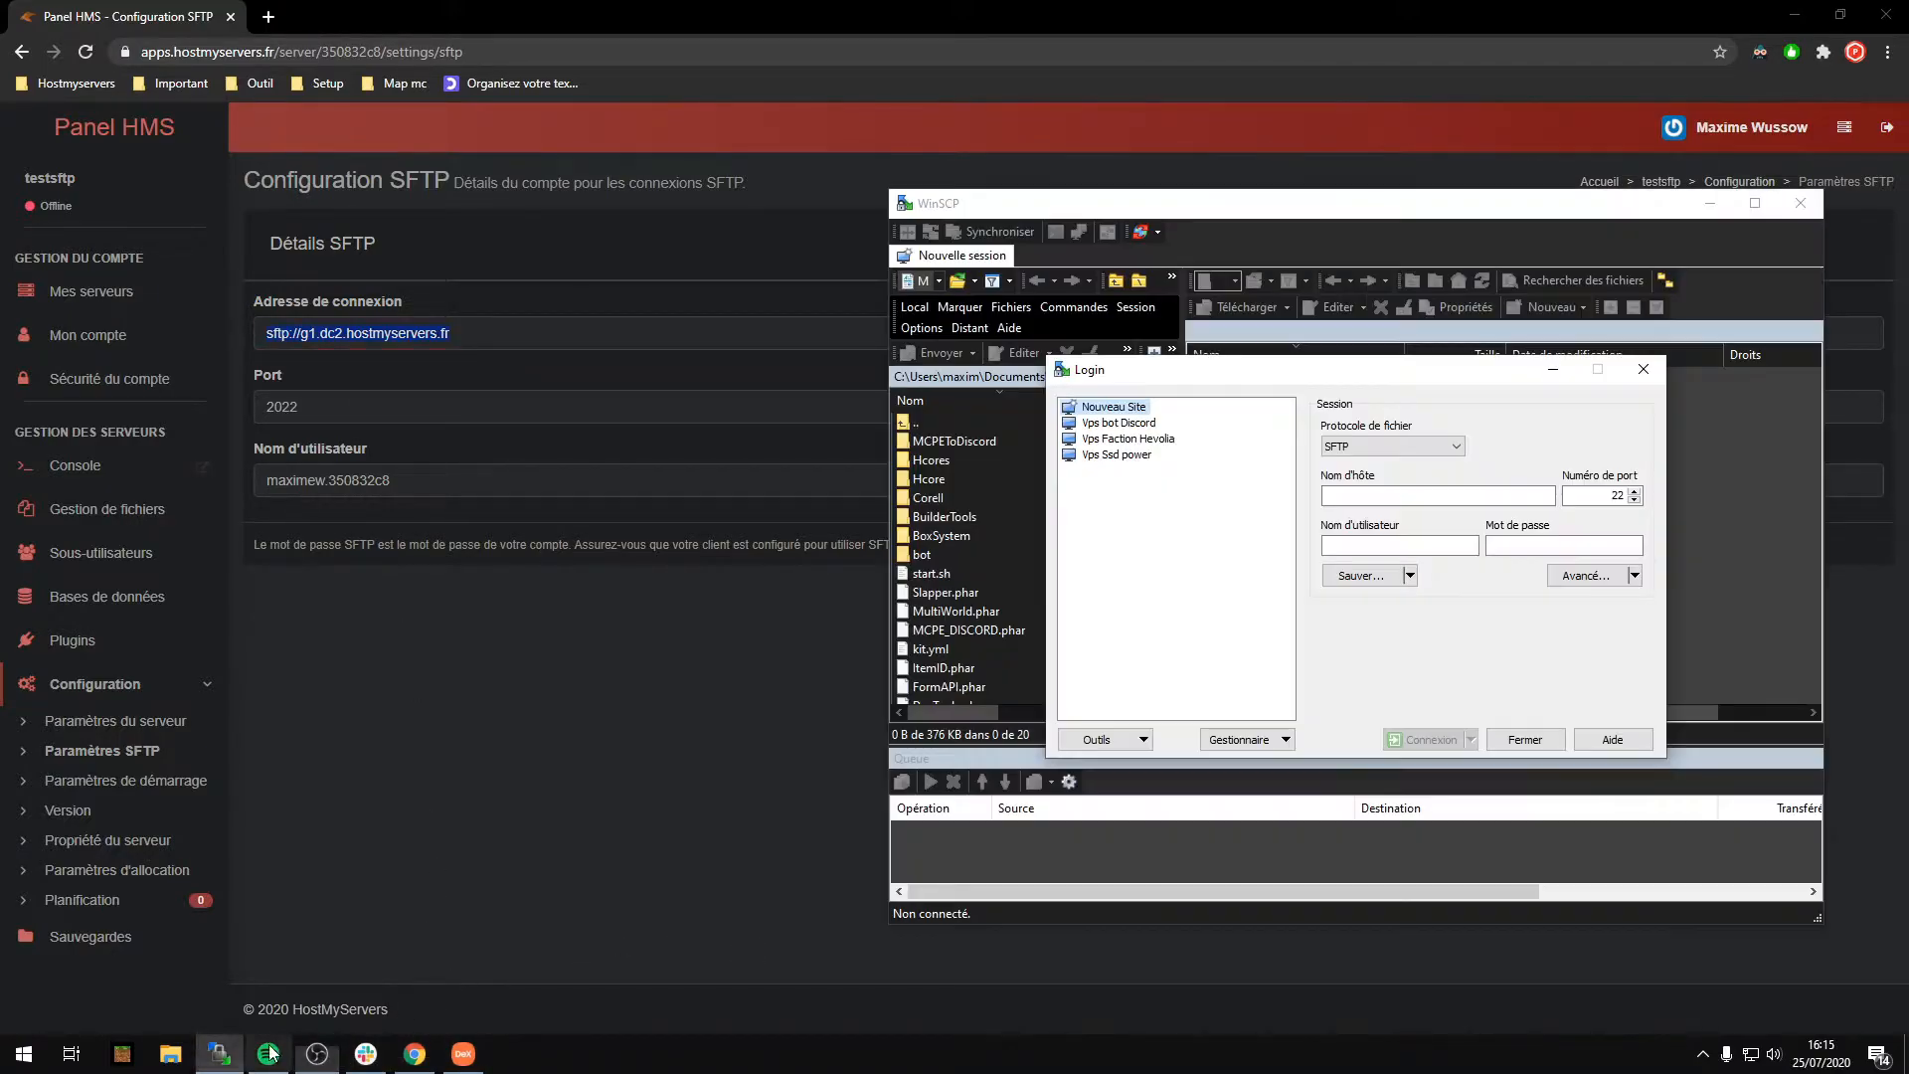
click(219, 1054)
click(1431, 494)
key(ctrl+v)
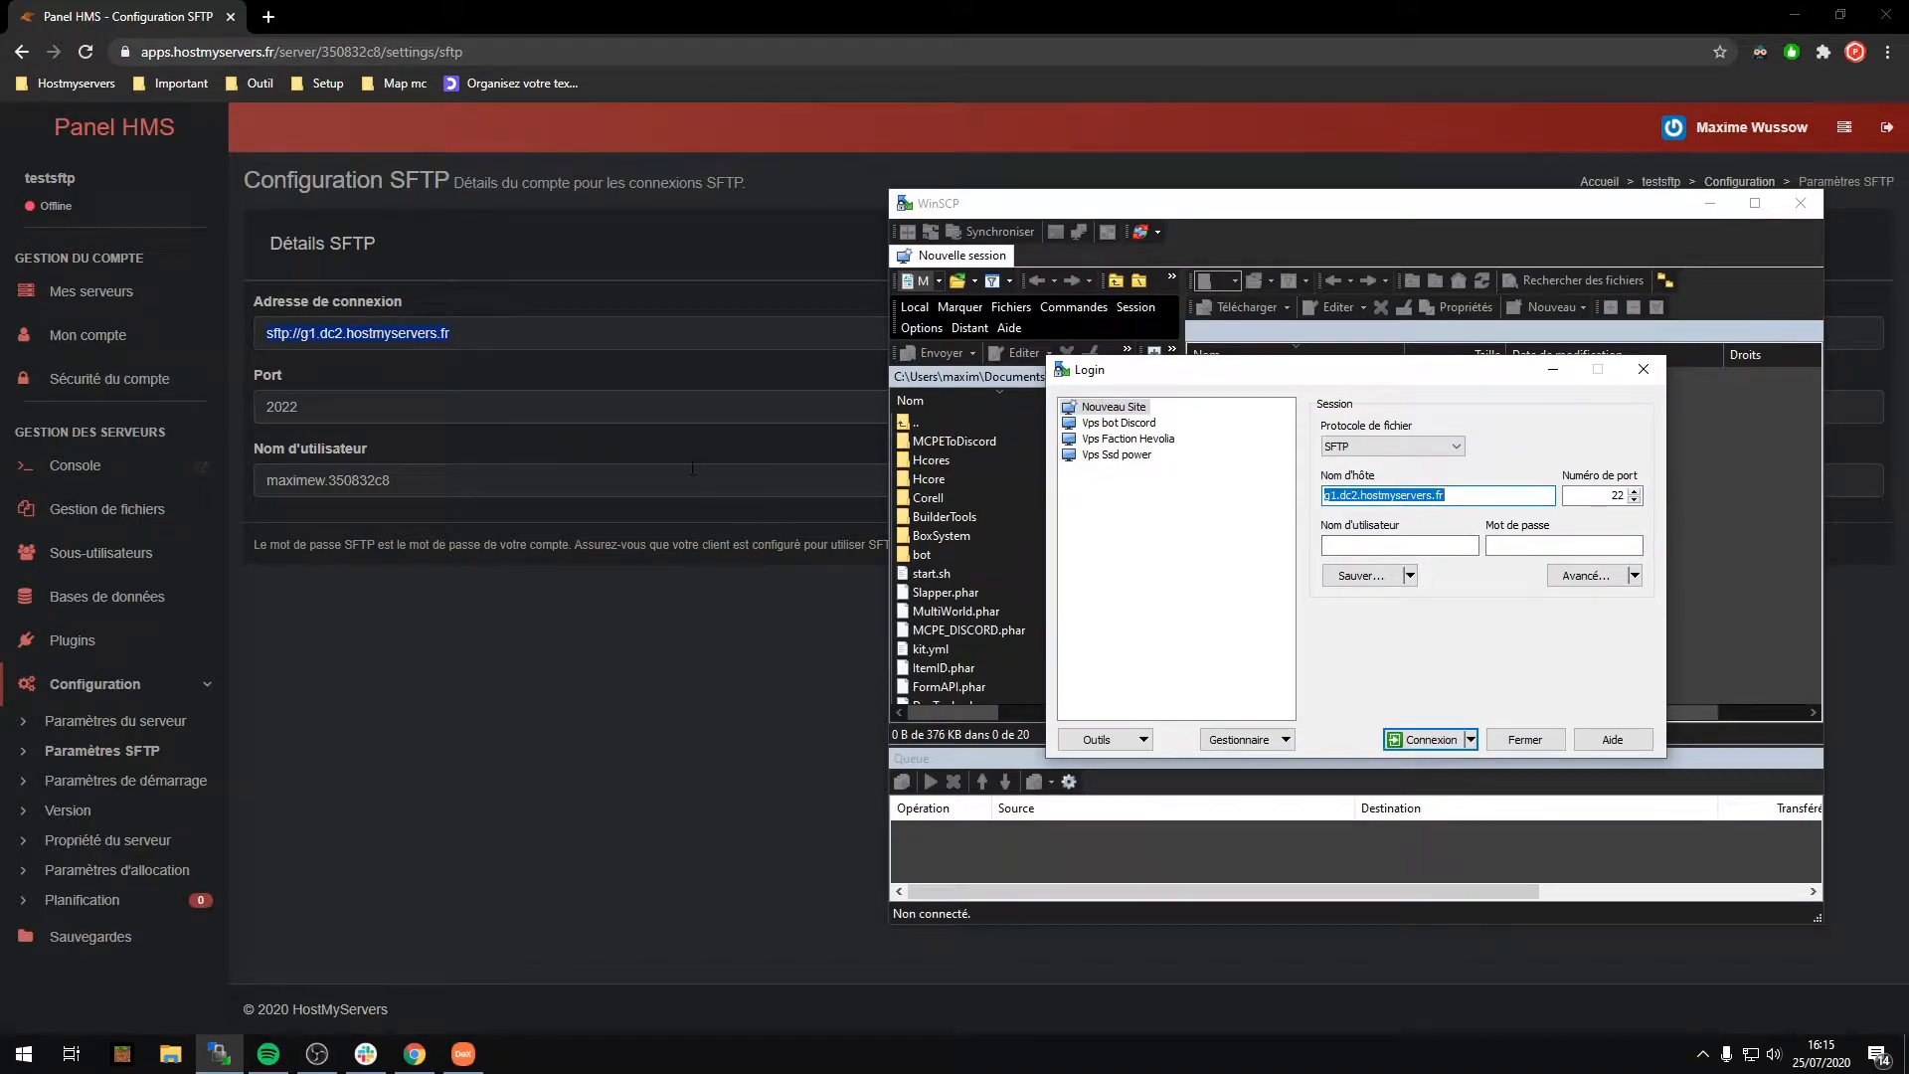
click(1479, 495)
click(1623, 496)
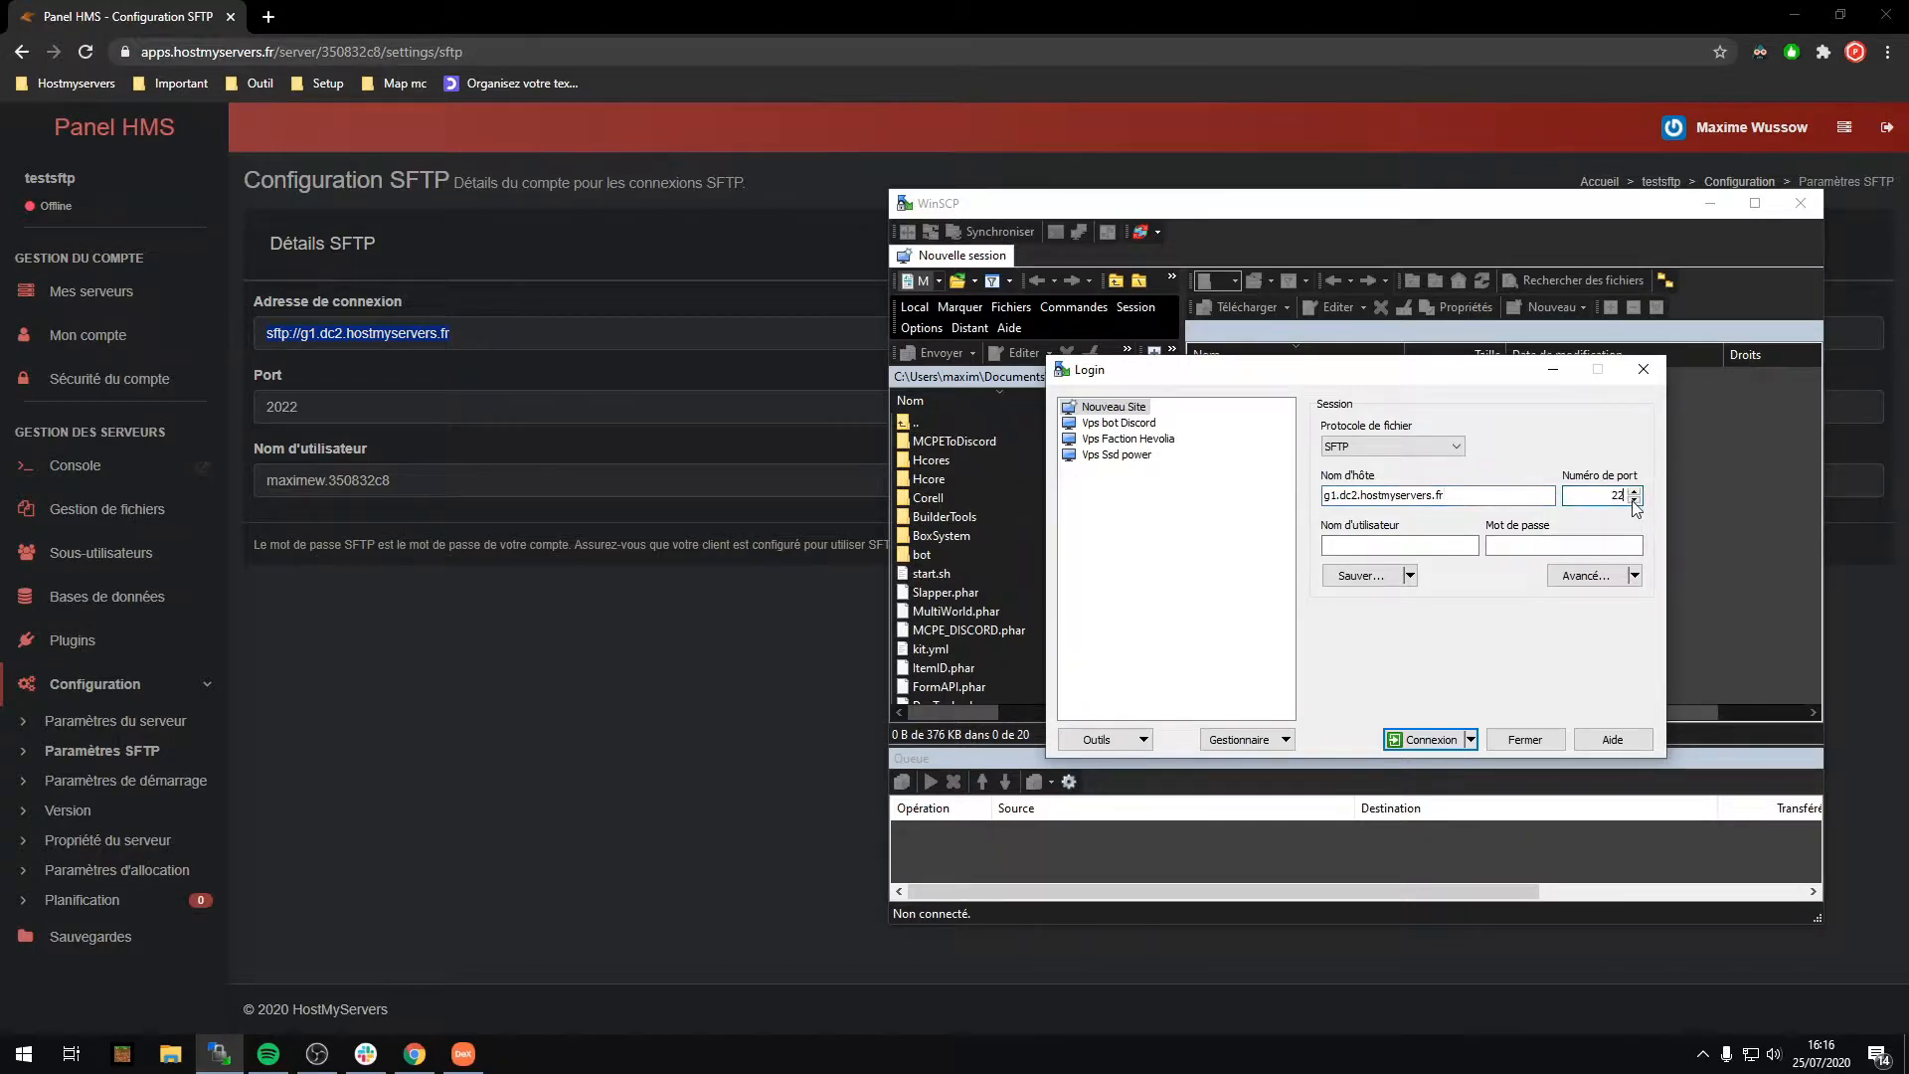
text(0)
Step: Paste the panel's SFTP username into the login and enter the account password
triple_click(333, 481)
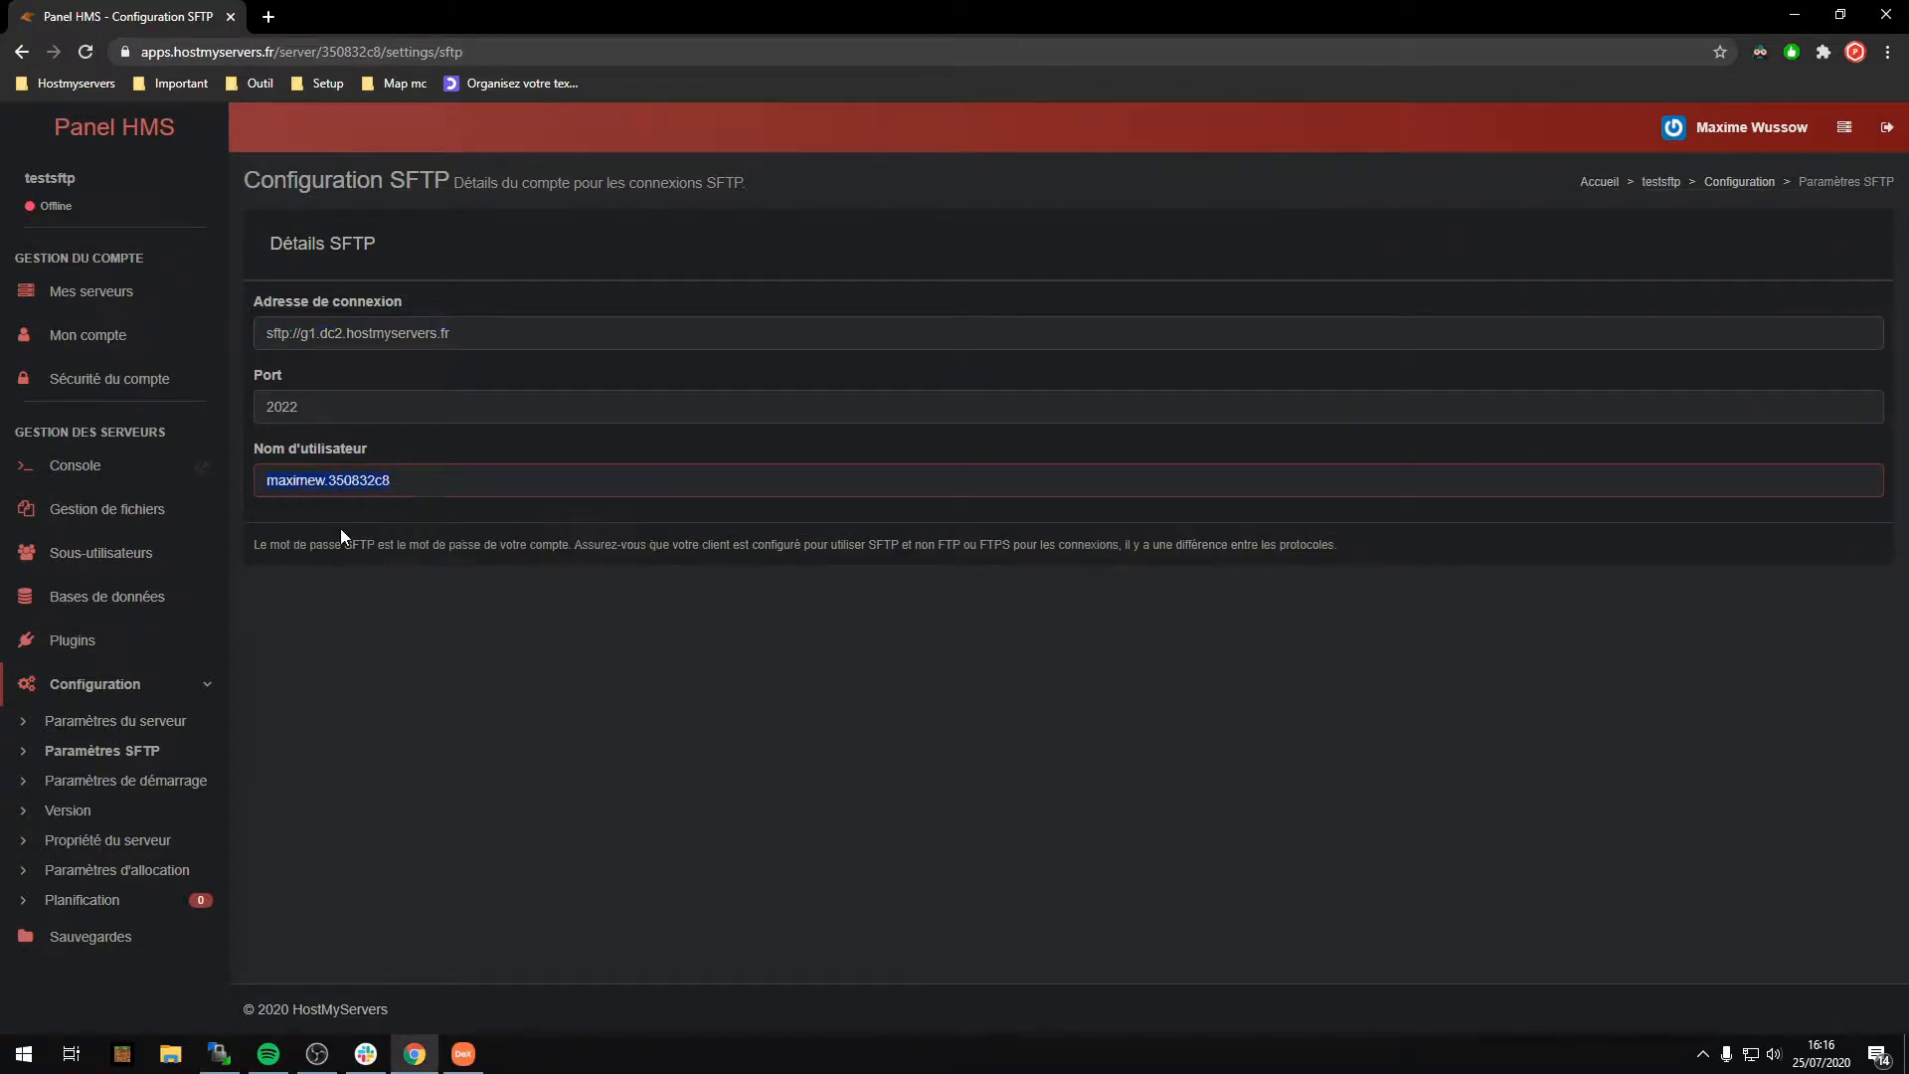
click(219, 1052)
click(1375, 545)
key(ctrl+v)
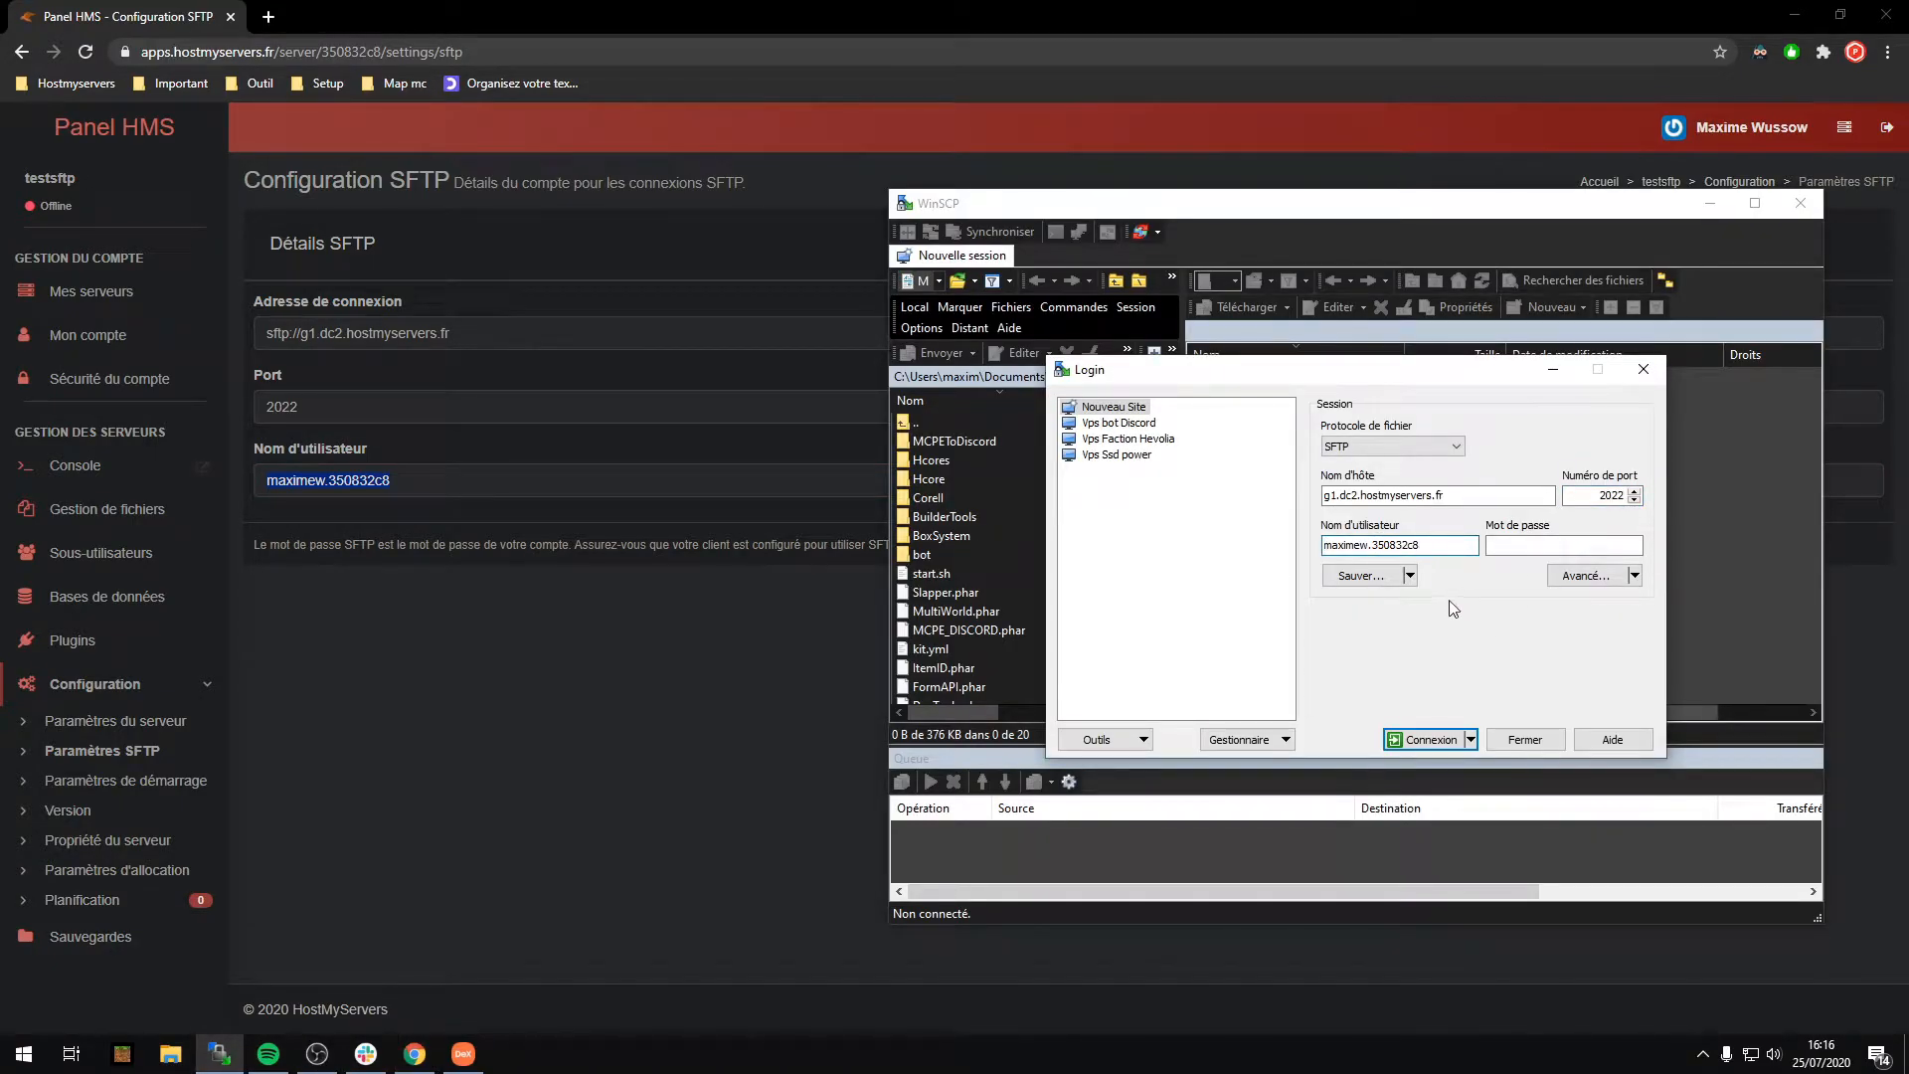
click(1509, 547)
text(*******)
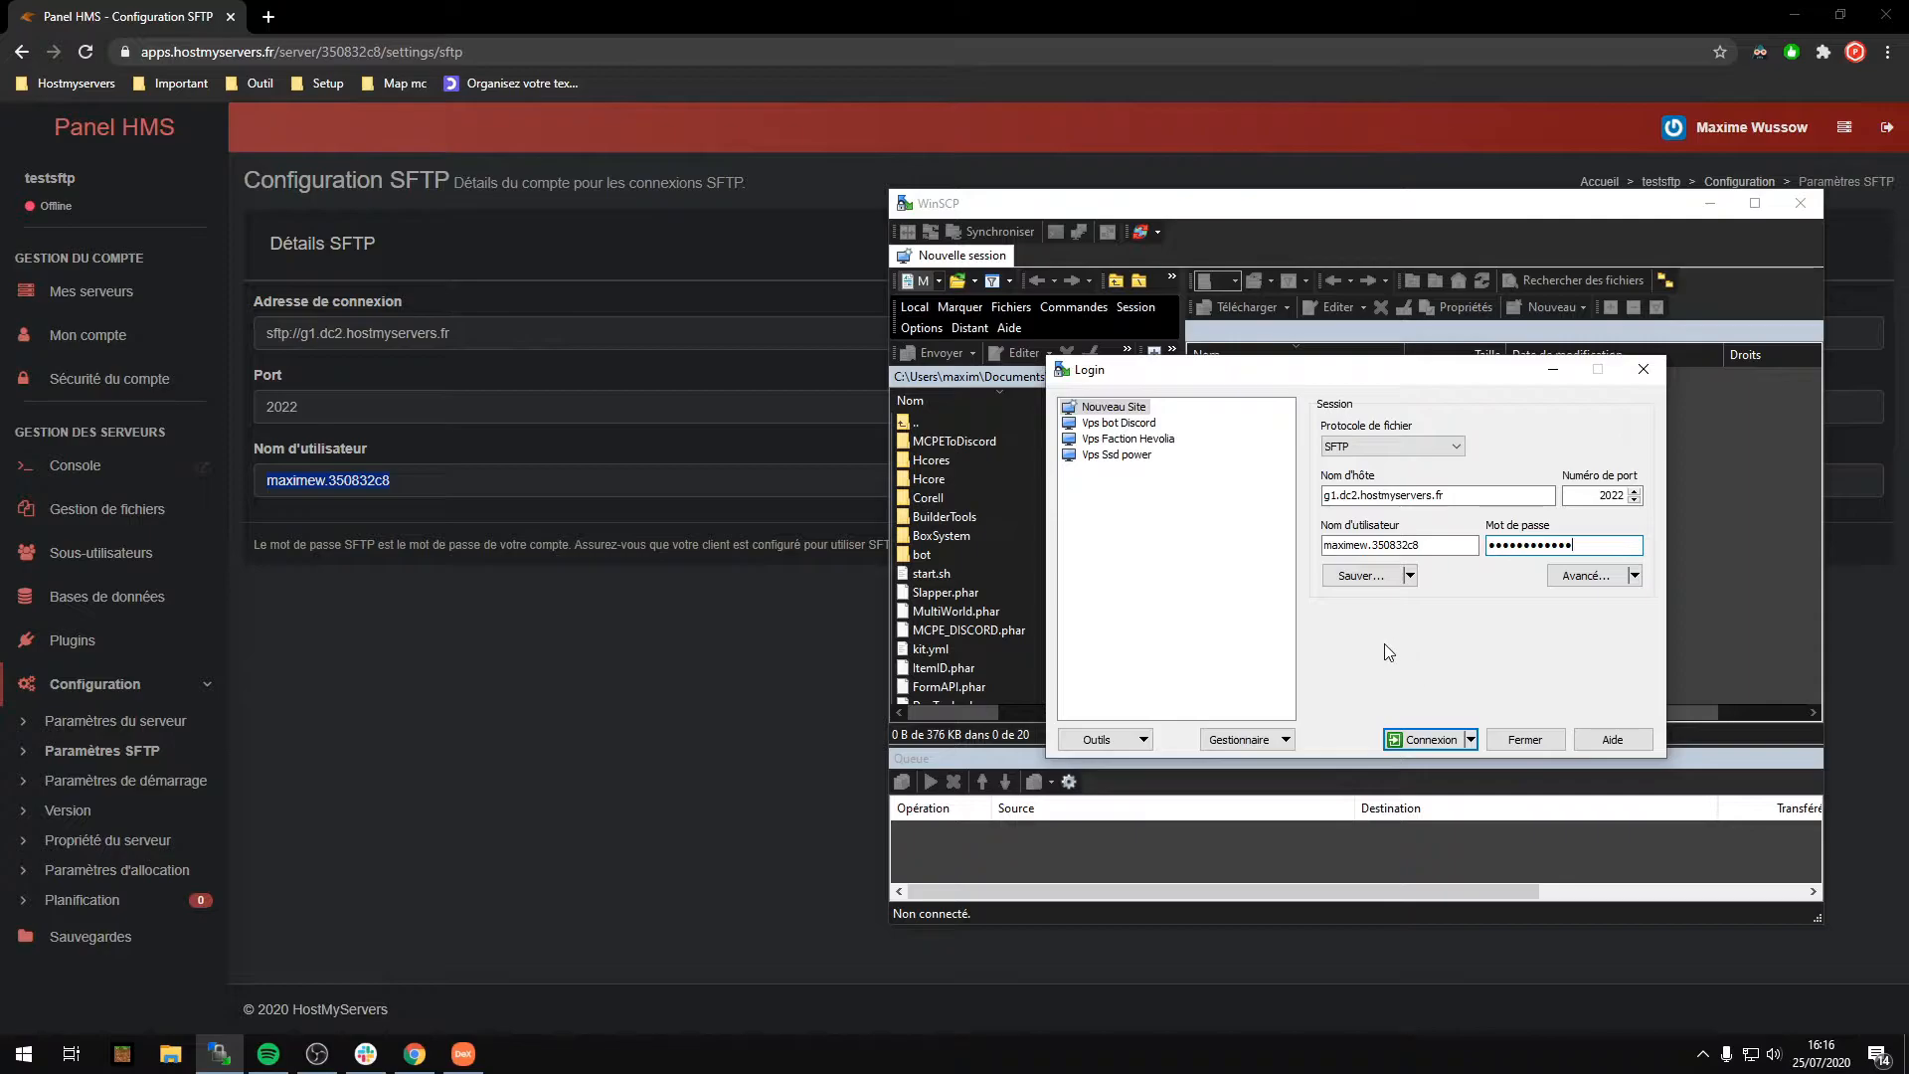
Step: Save the site as session 'test' with Enregistrer le mot de passe ticked
click(1389, 583)
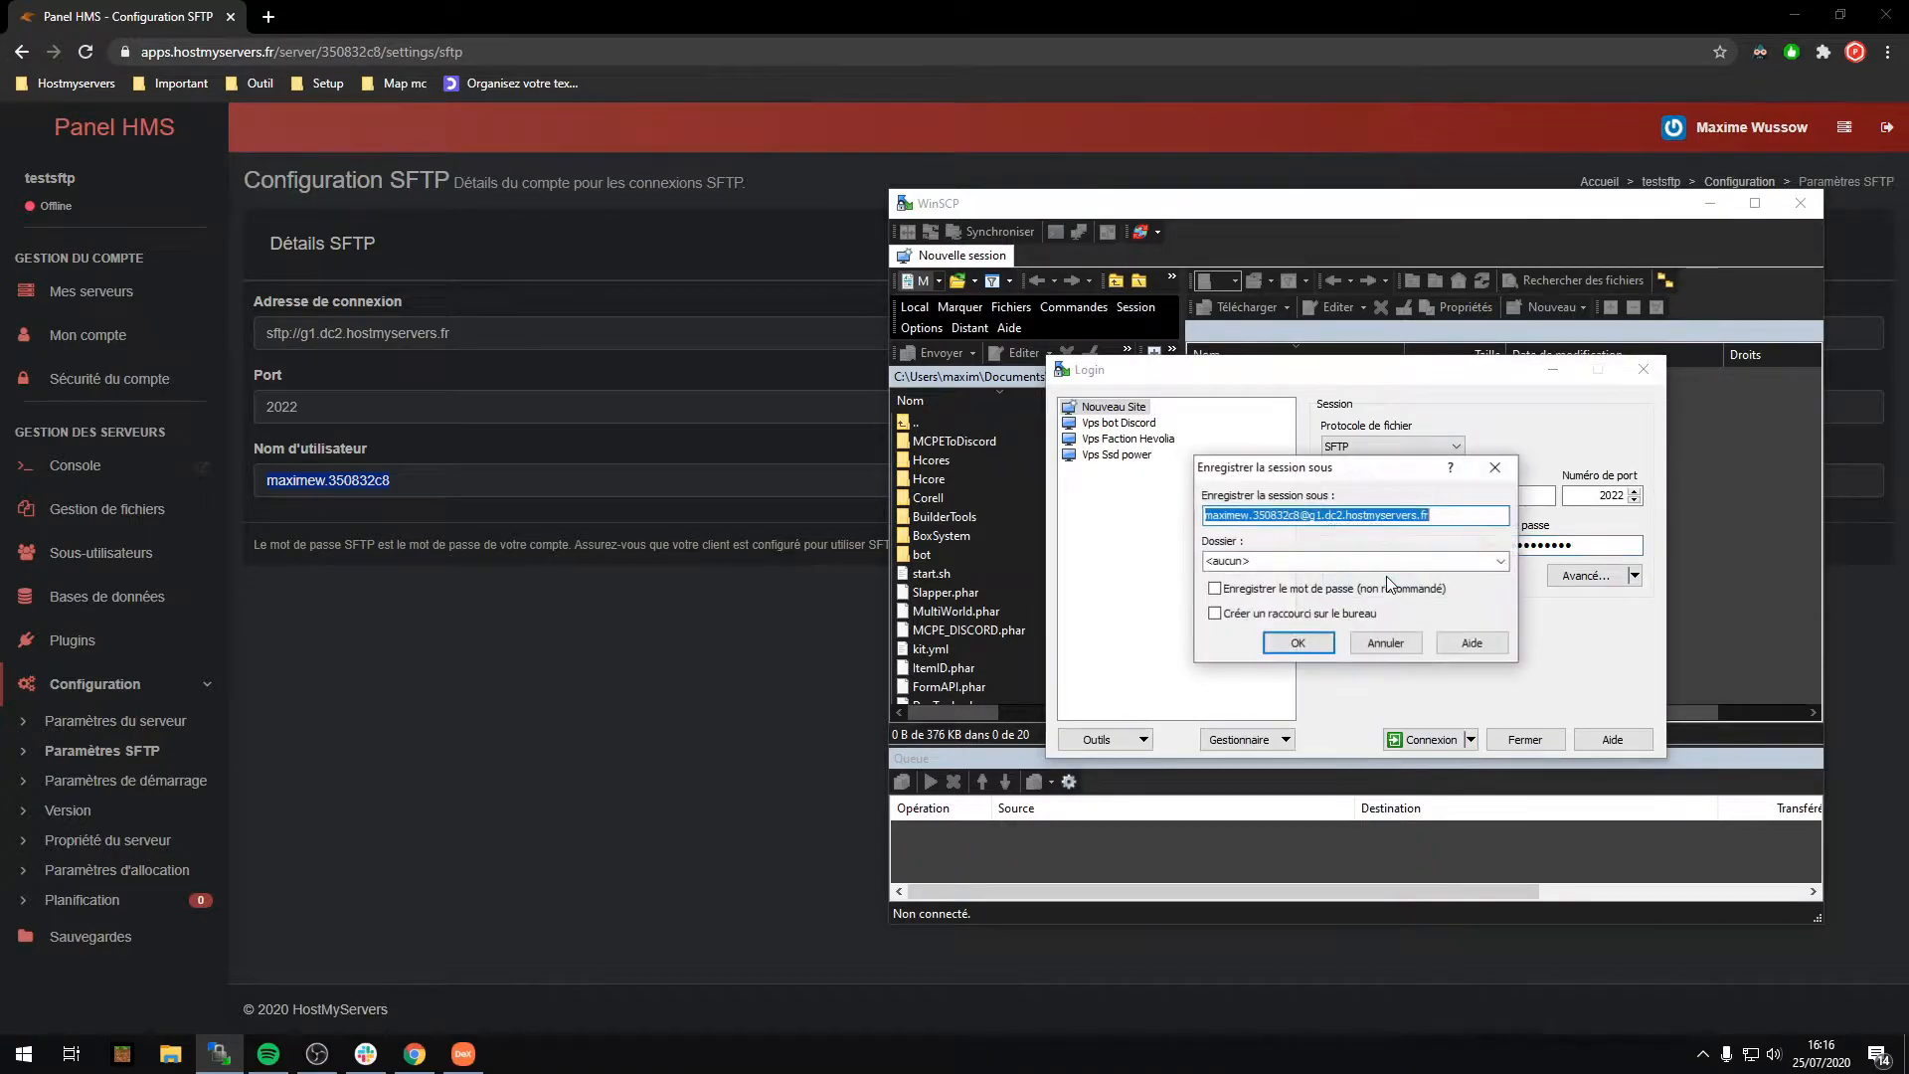
text(test)
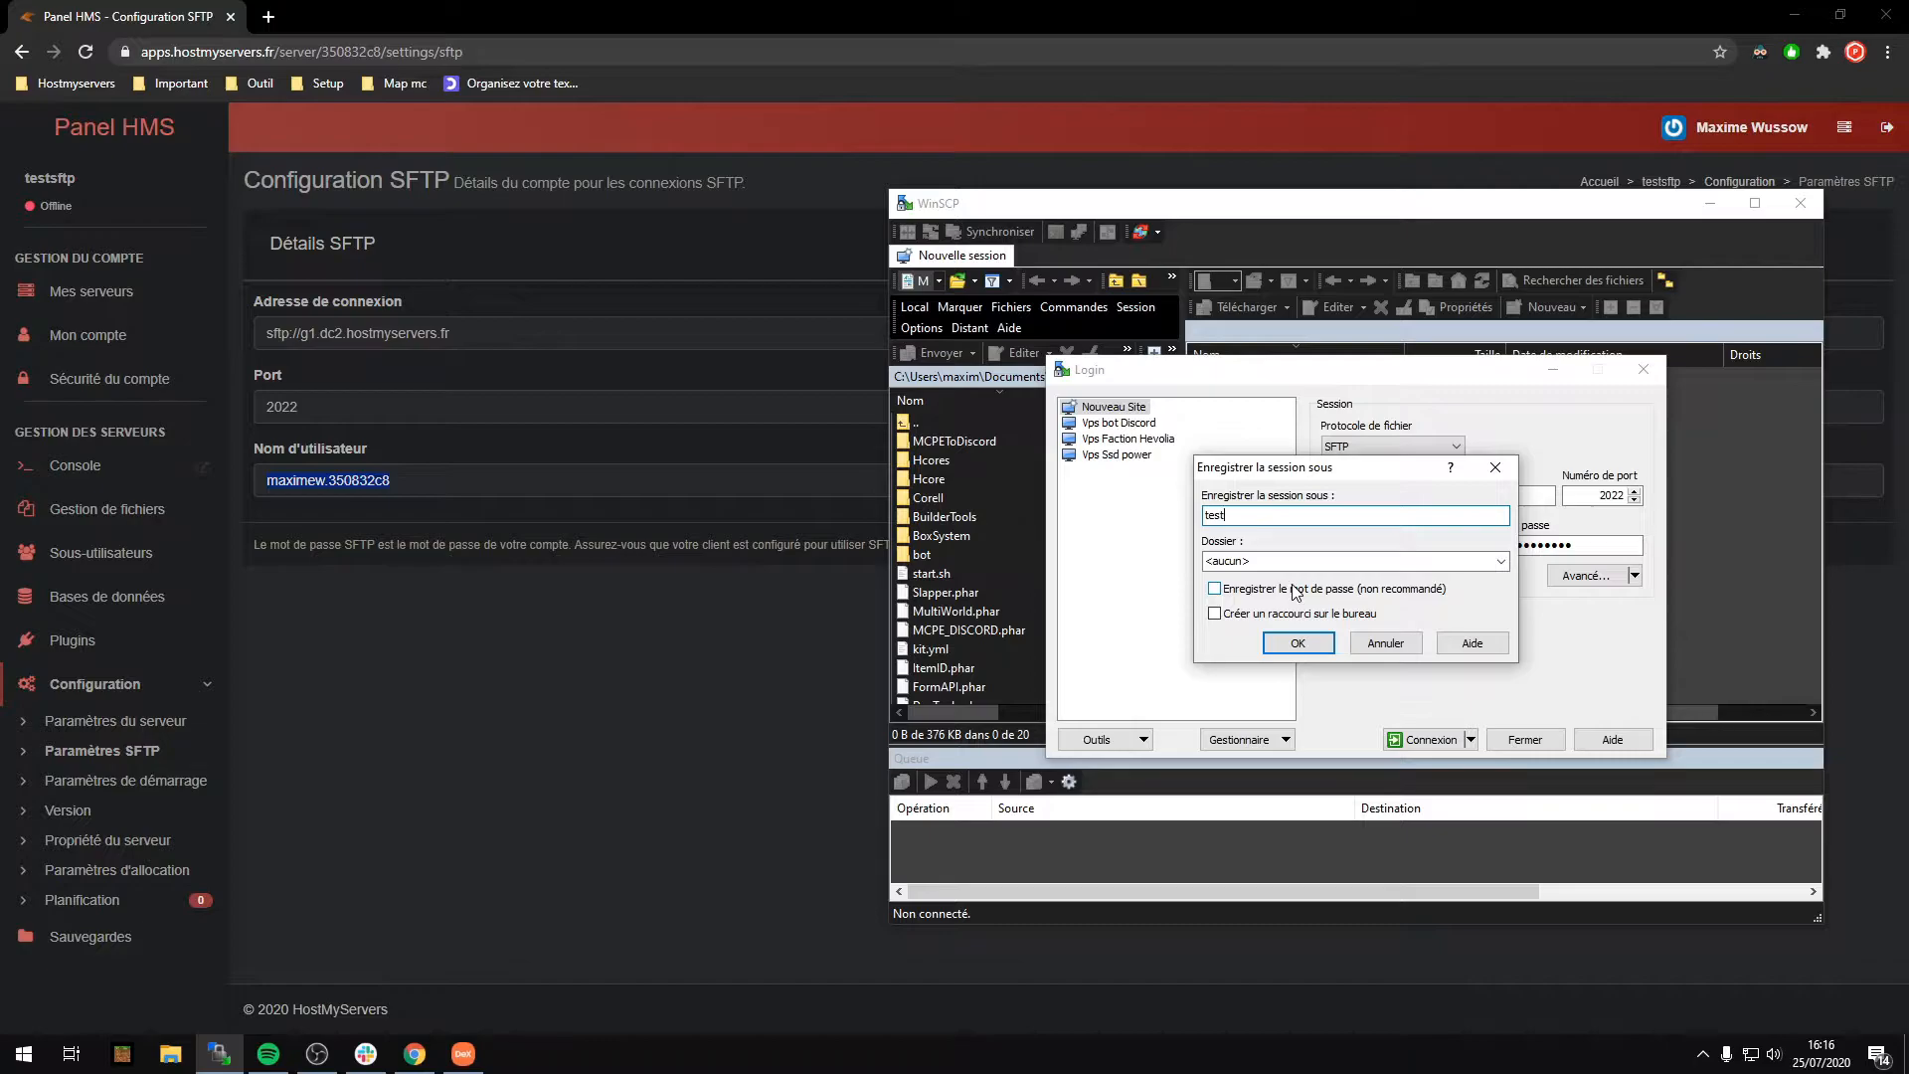
click(1240, 590)
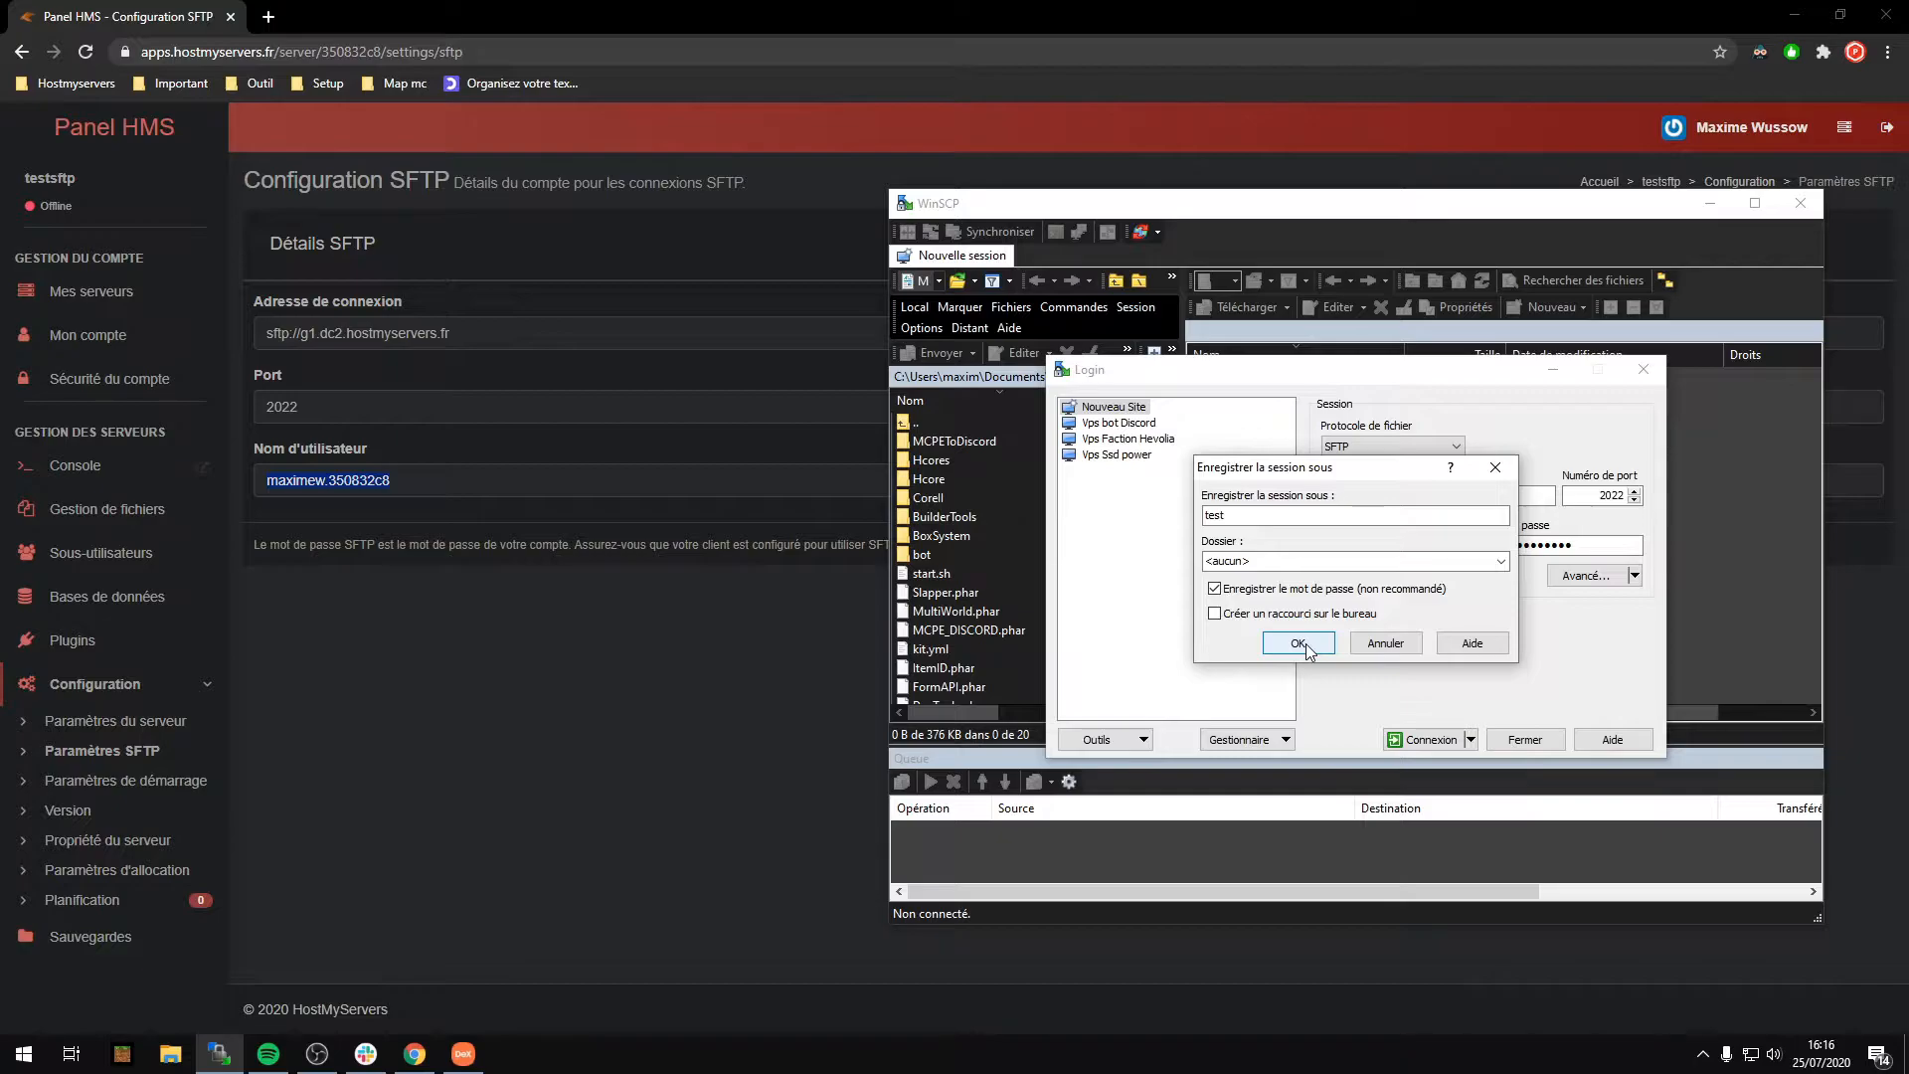
click(1298, 644)
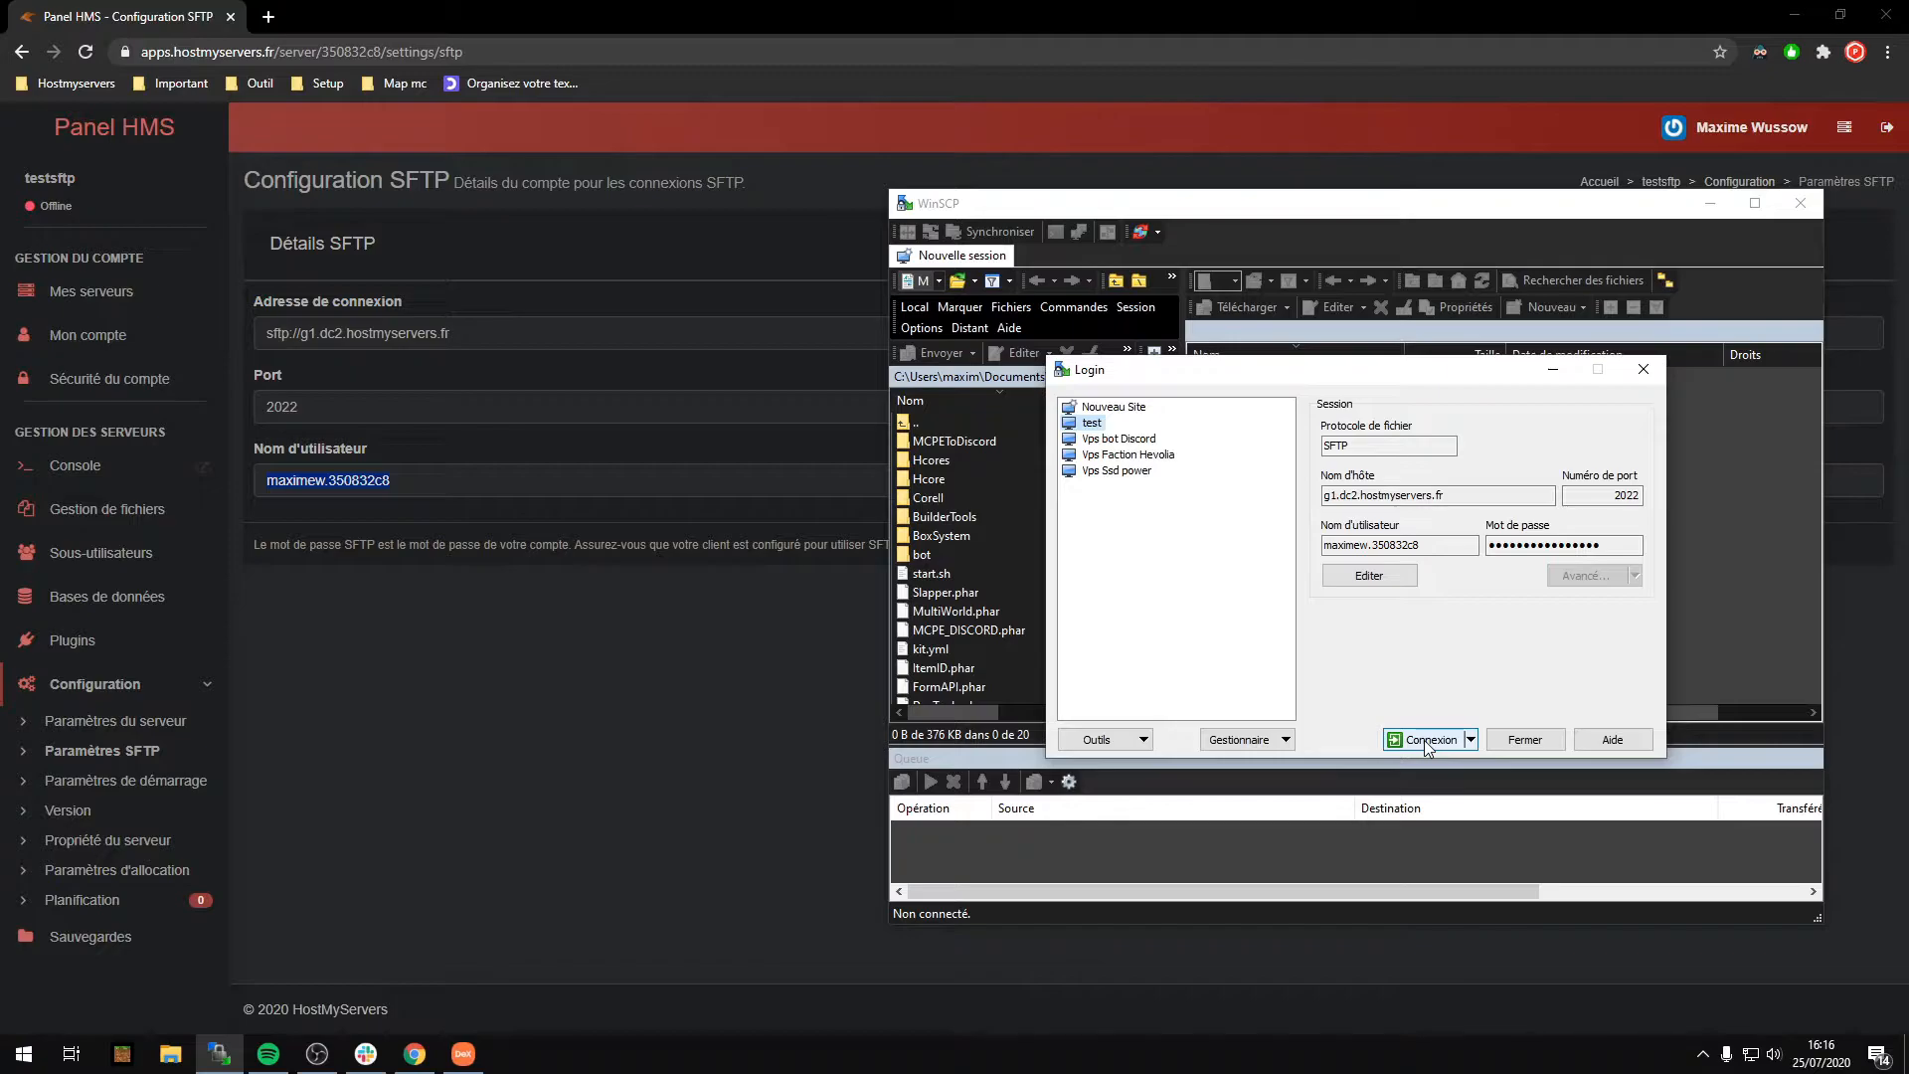
Step: Connect the test session and compare its remote files with the panel's Gestion de fichiers list
click(1427, 741)
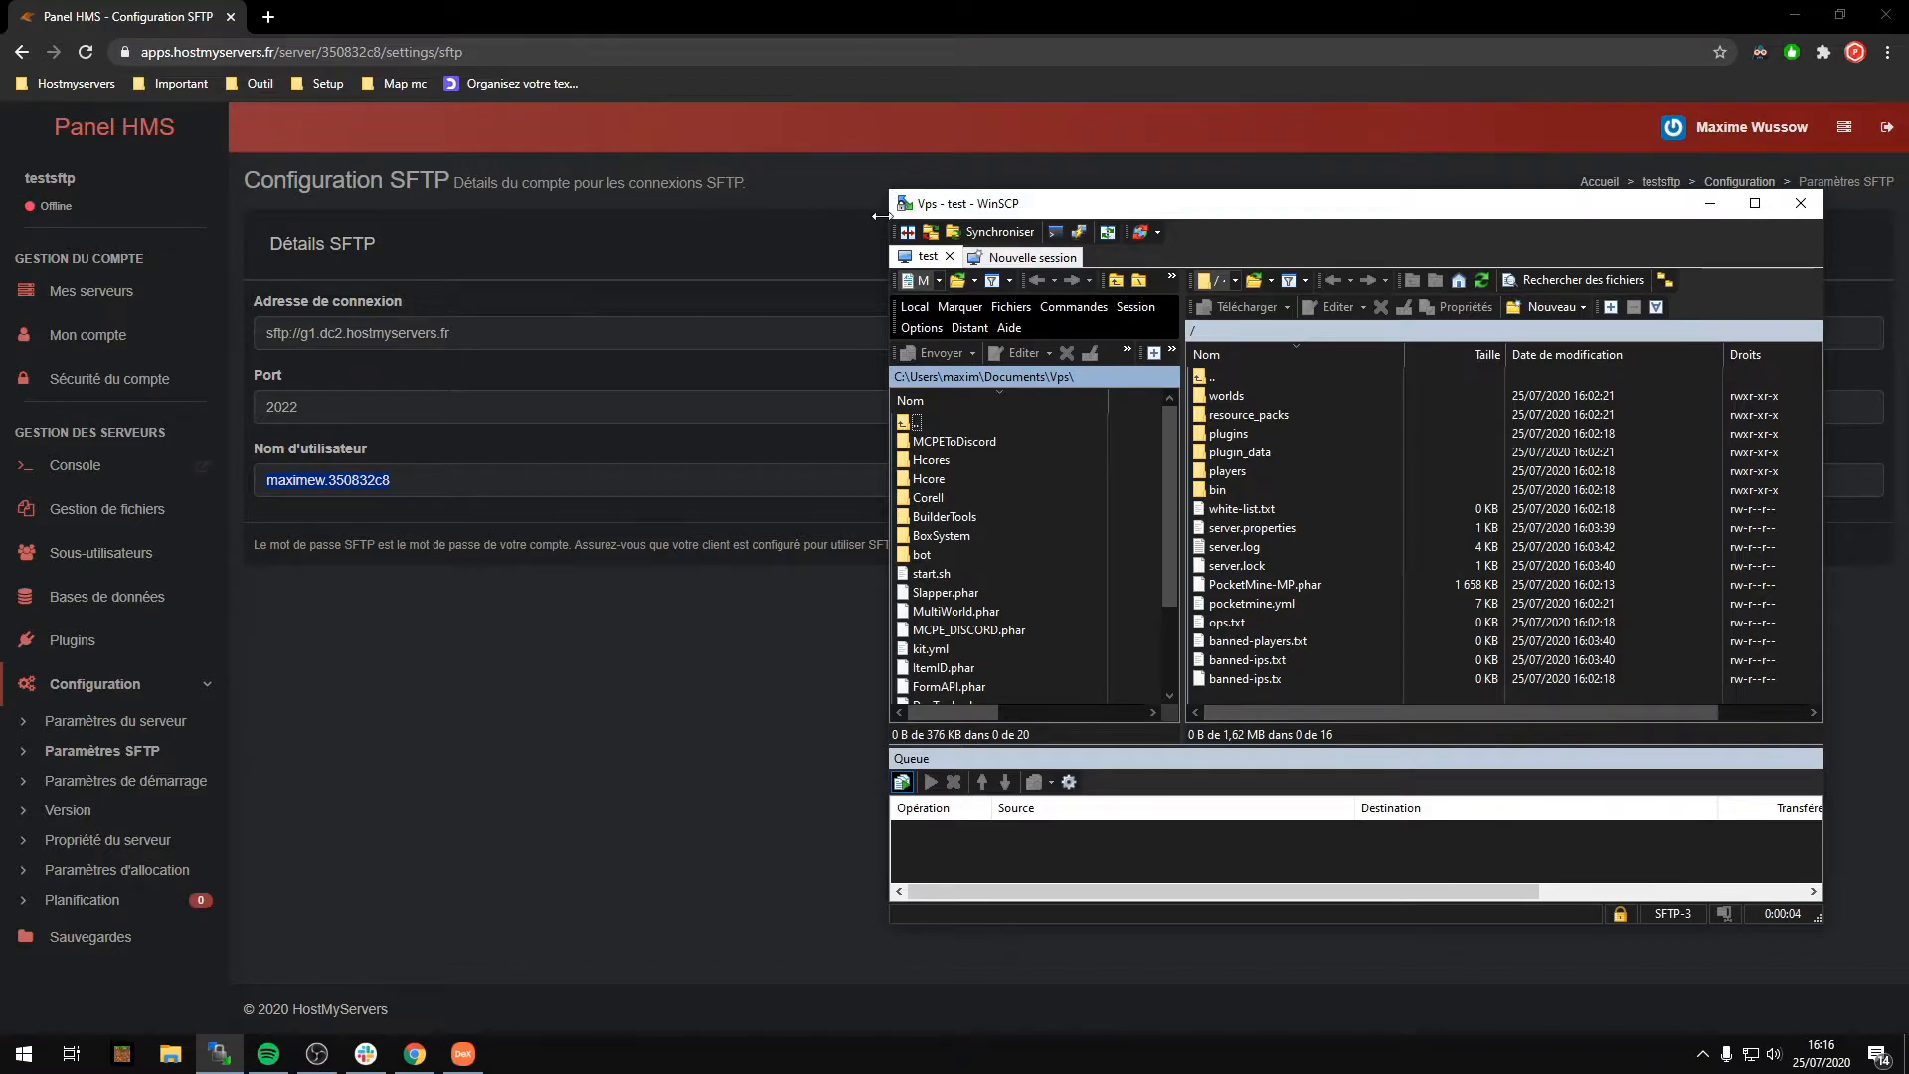
click(99, 509)
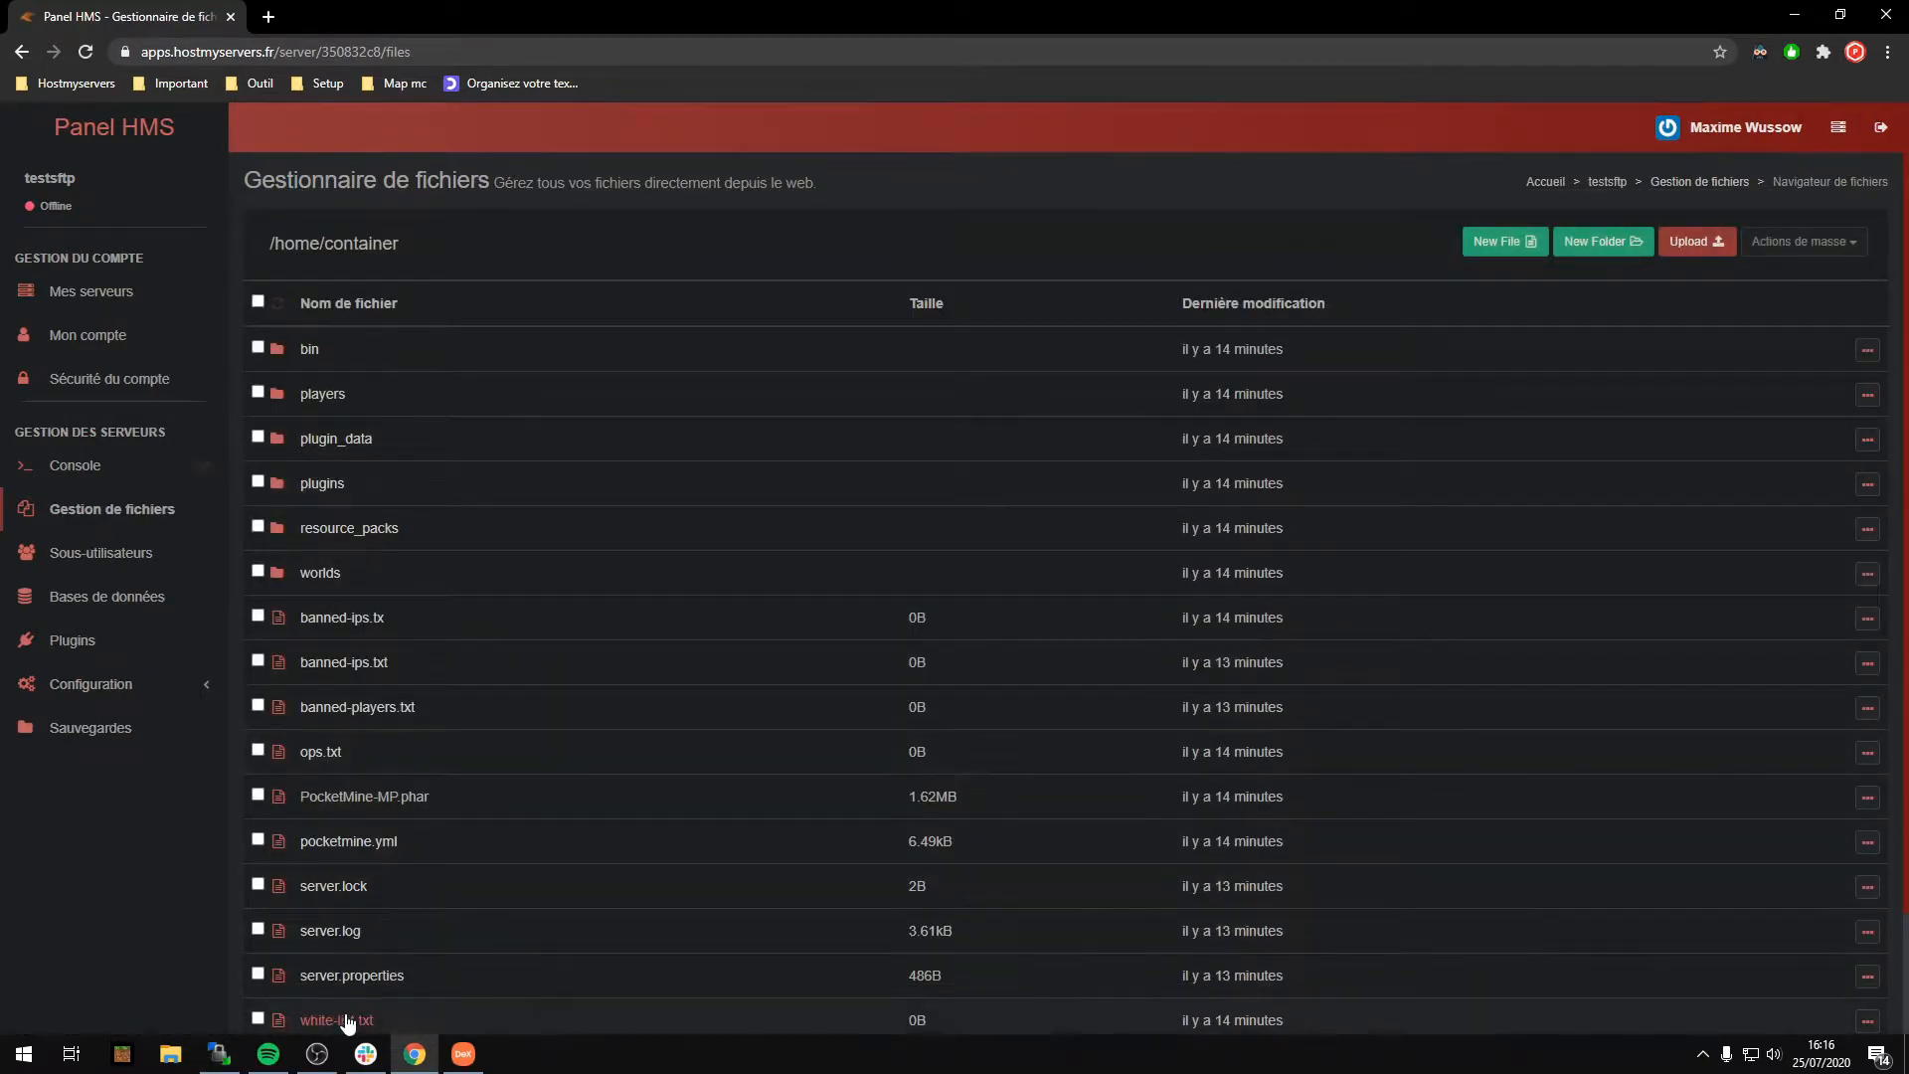
click(219, 1054)
drag(1237, 211, 1286, 197)
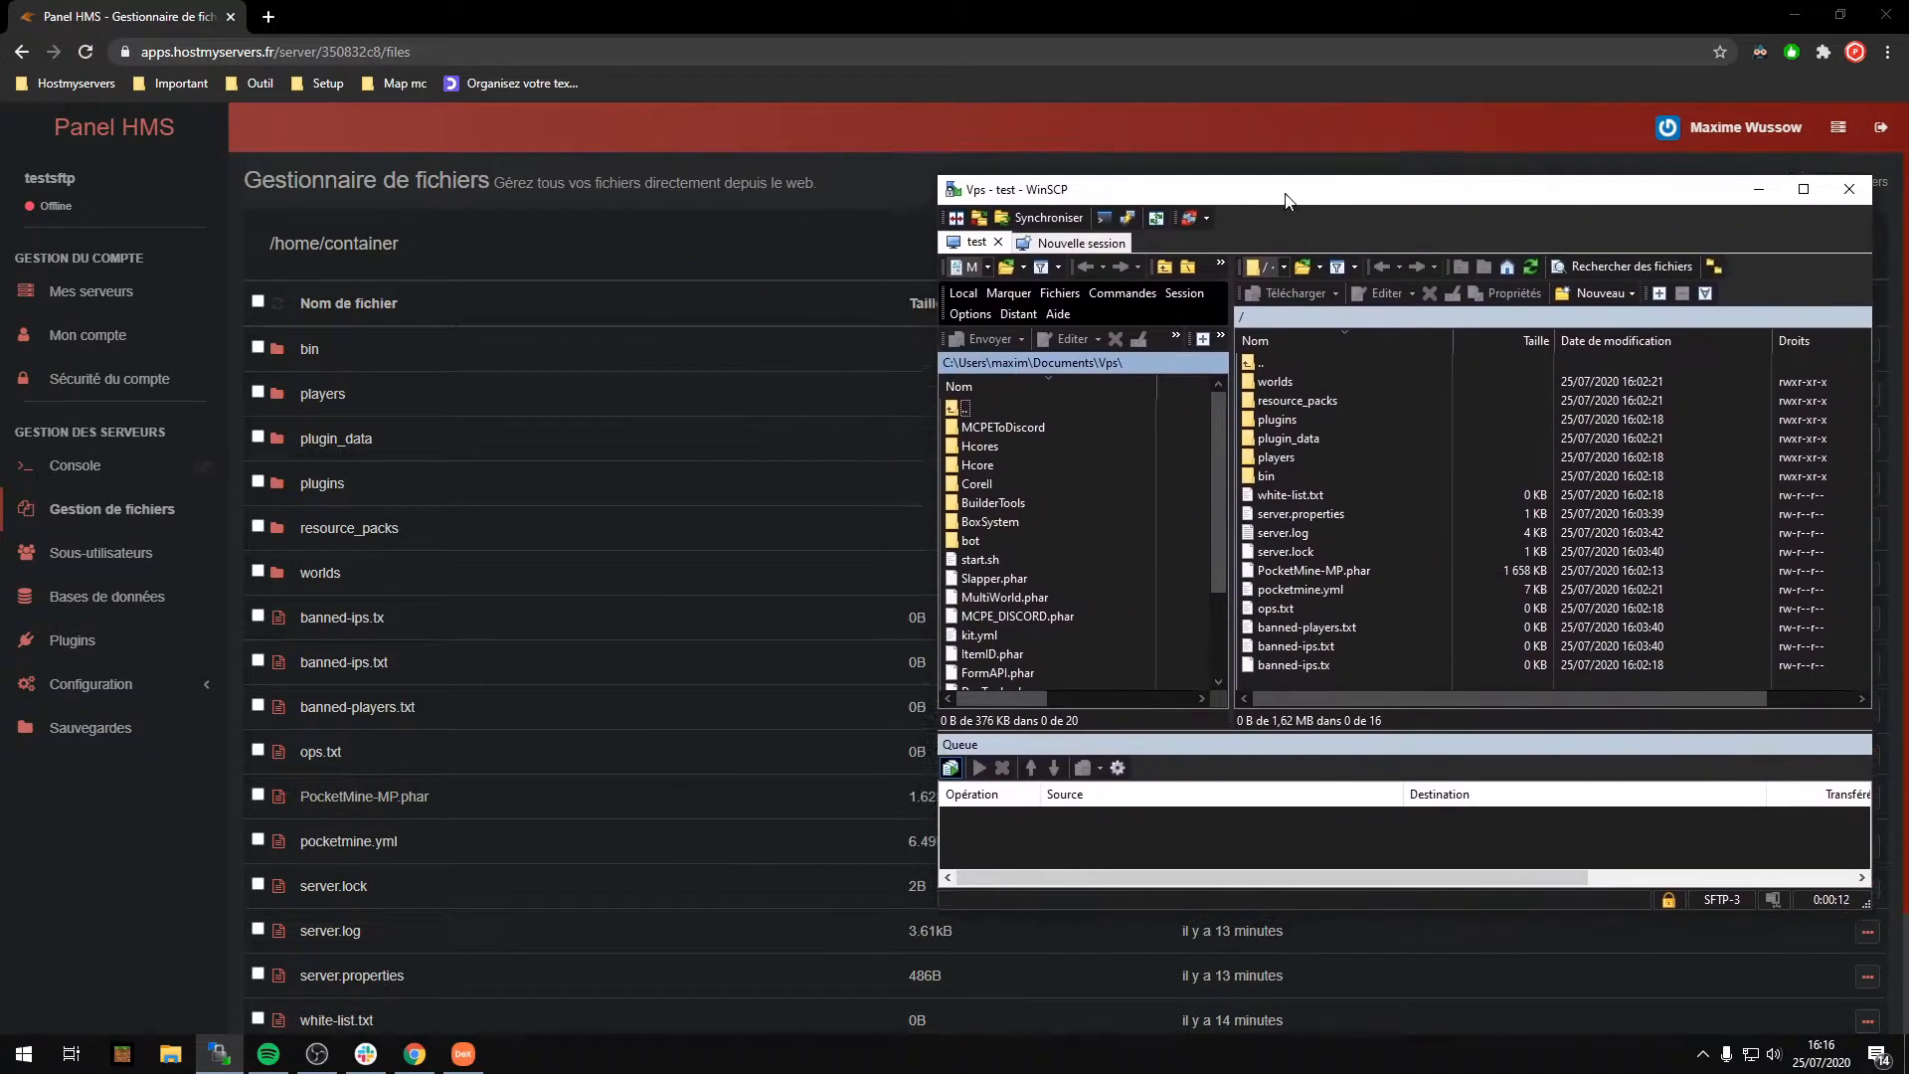
scroll(710, 664, down, 2)
drag(1527, 925, 1340, 931)
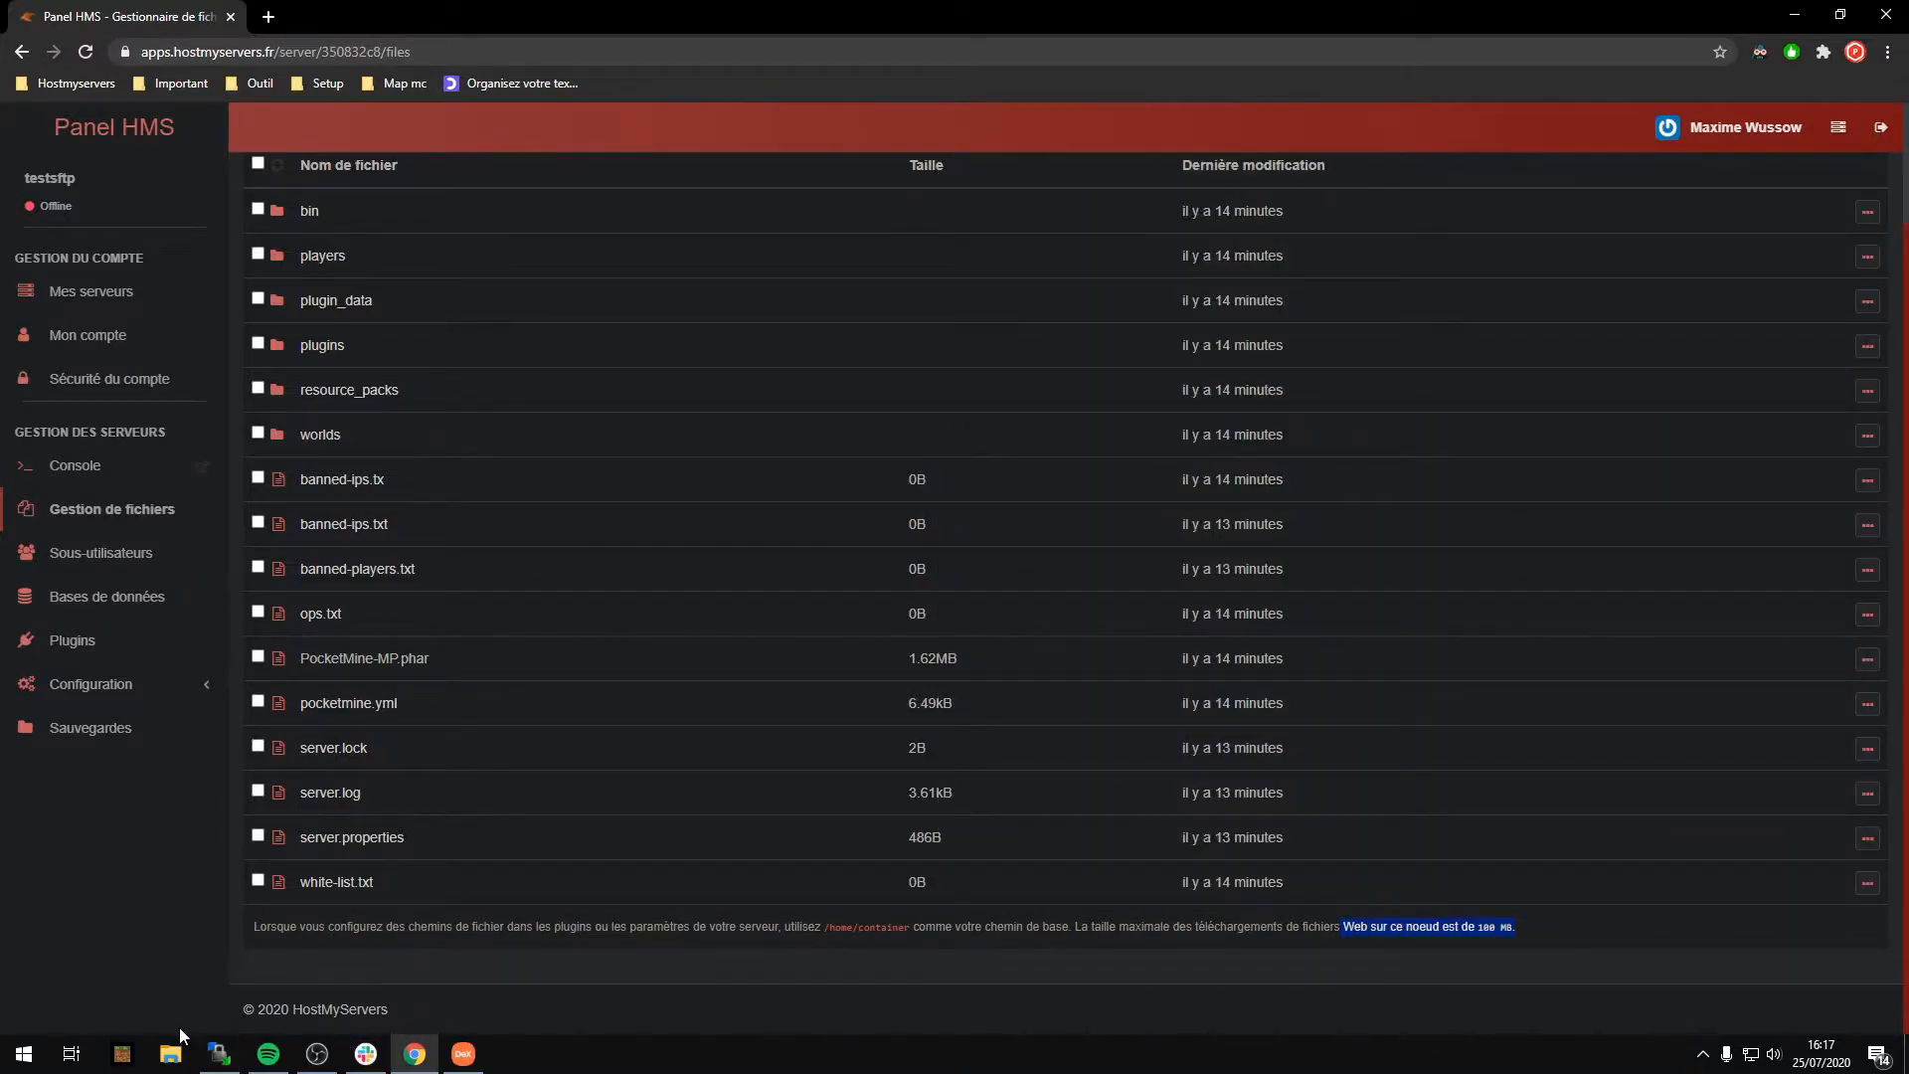
click(218, 1053)
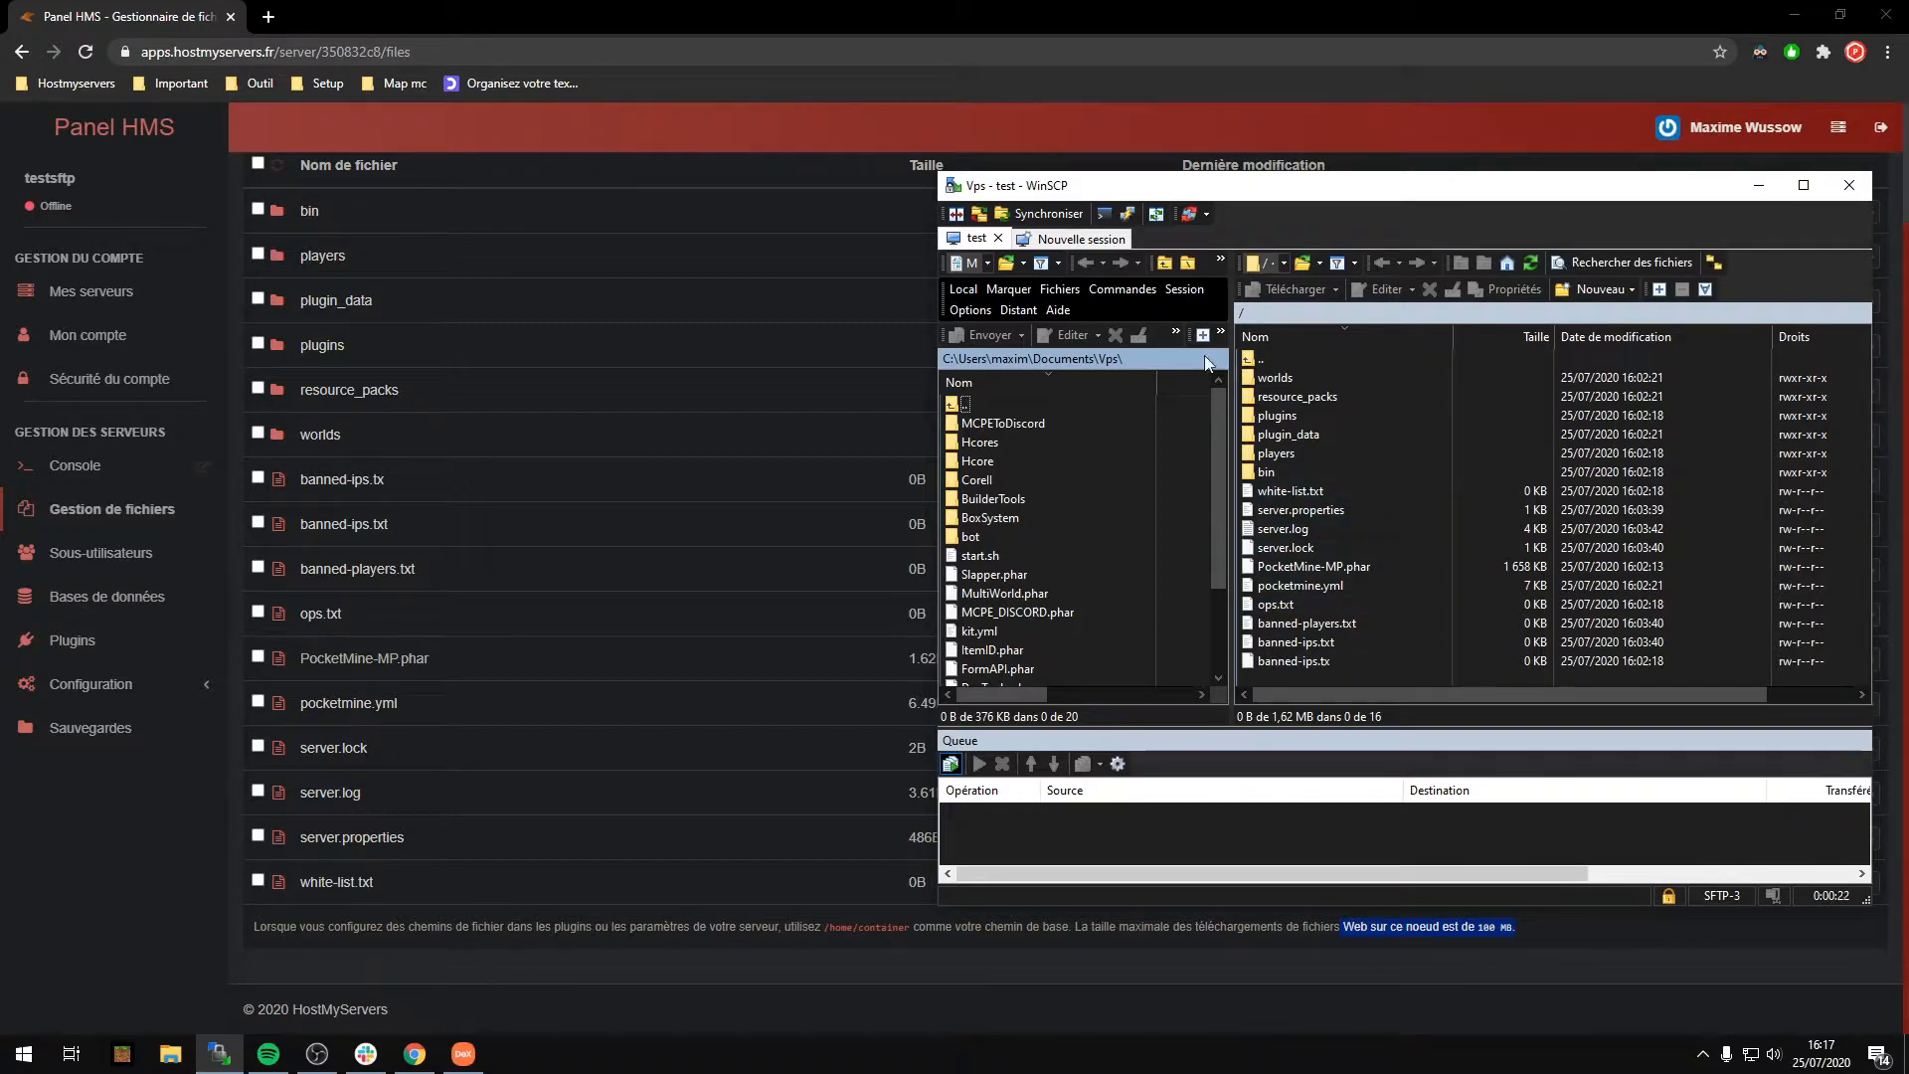
drag(1043, 185, 597, 180)
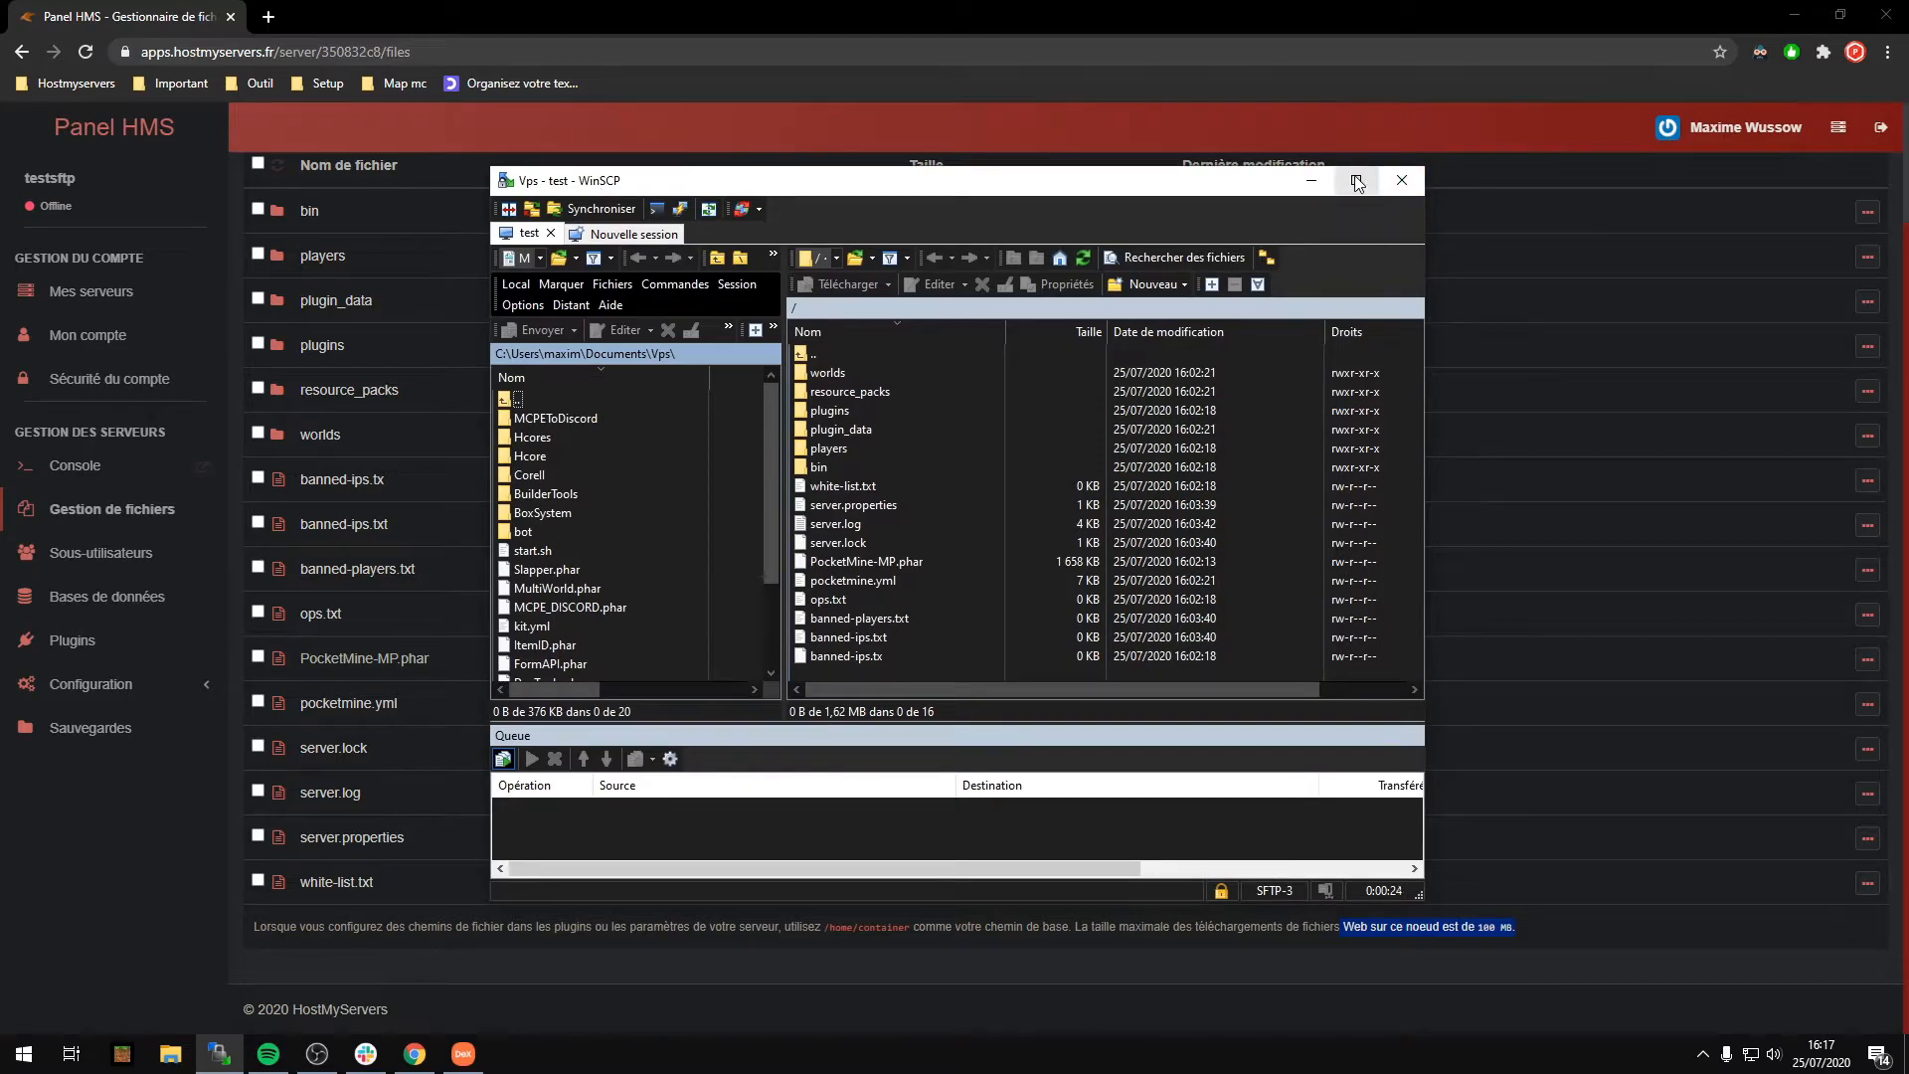
Step: Maximize the WinSCP window, then restore it to a smaller size beside the HMS file list
click(1356, 182)
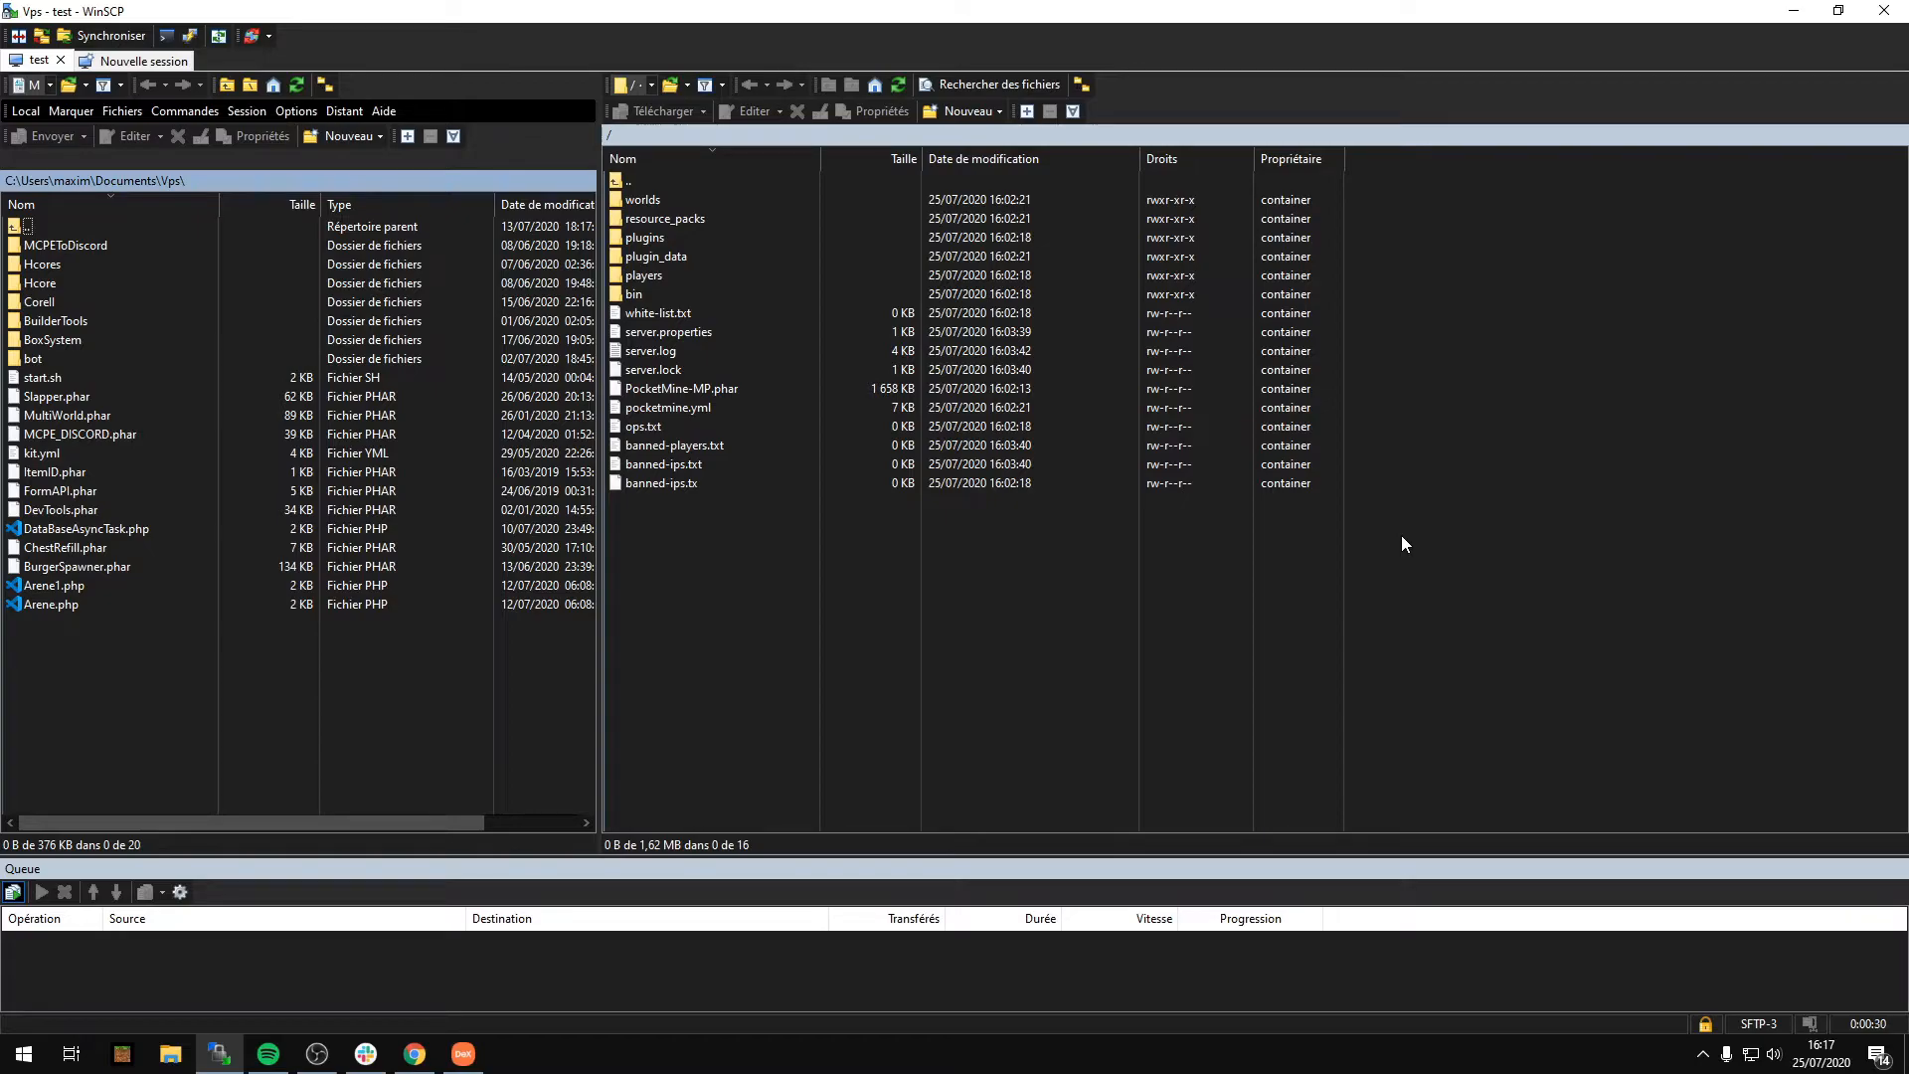
double_click(716, 9)
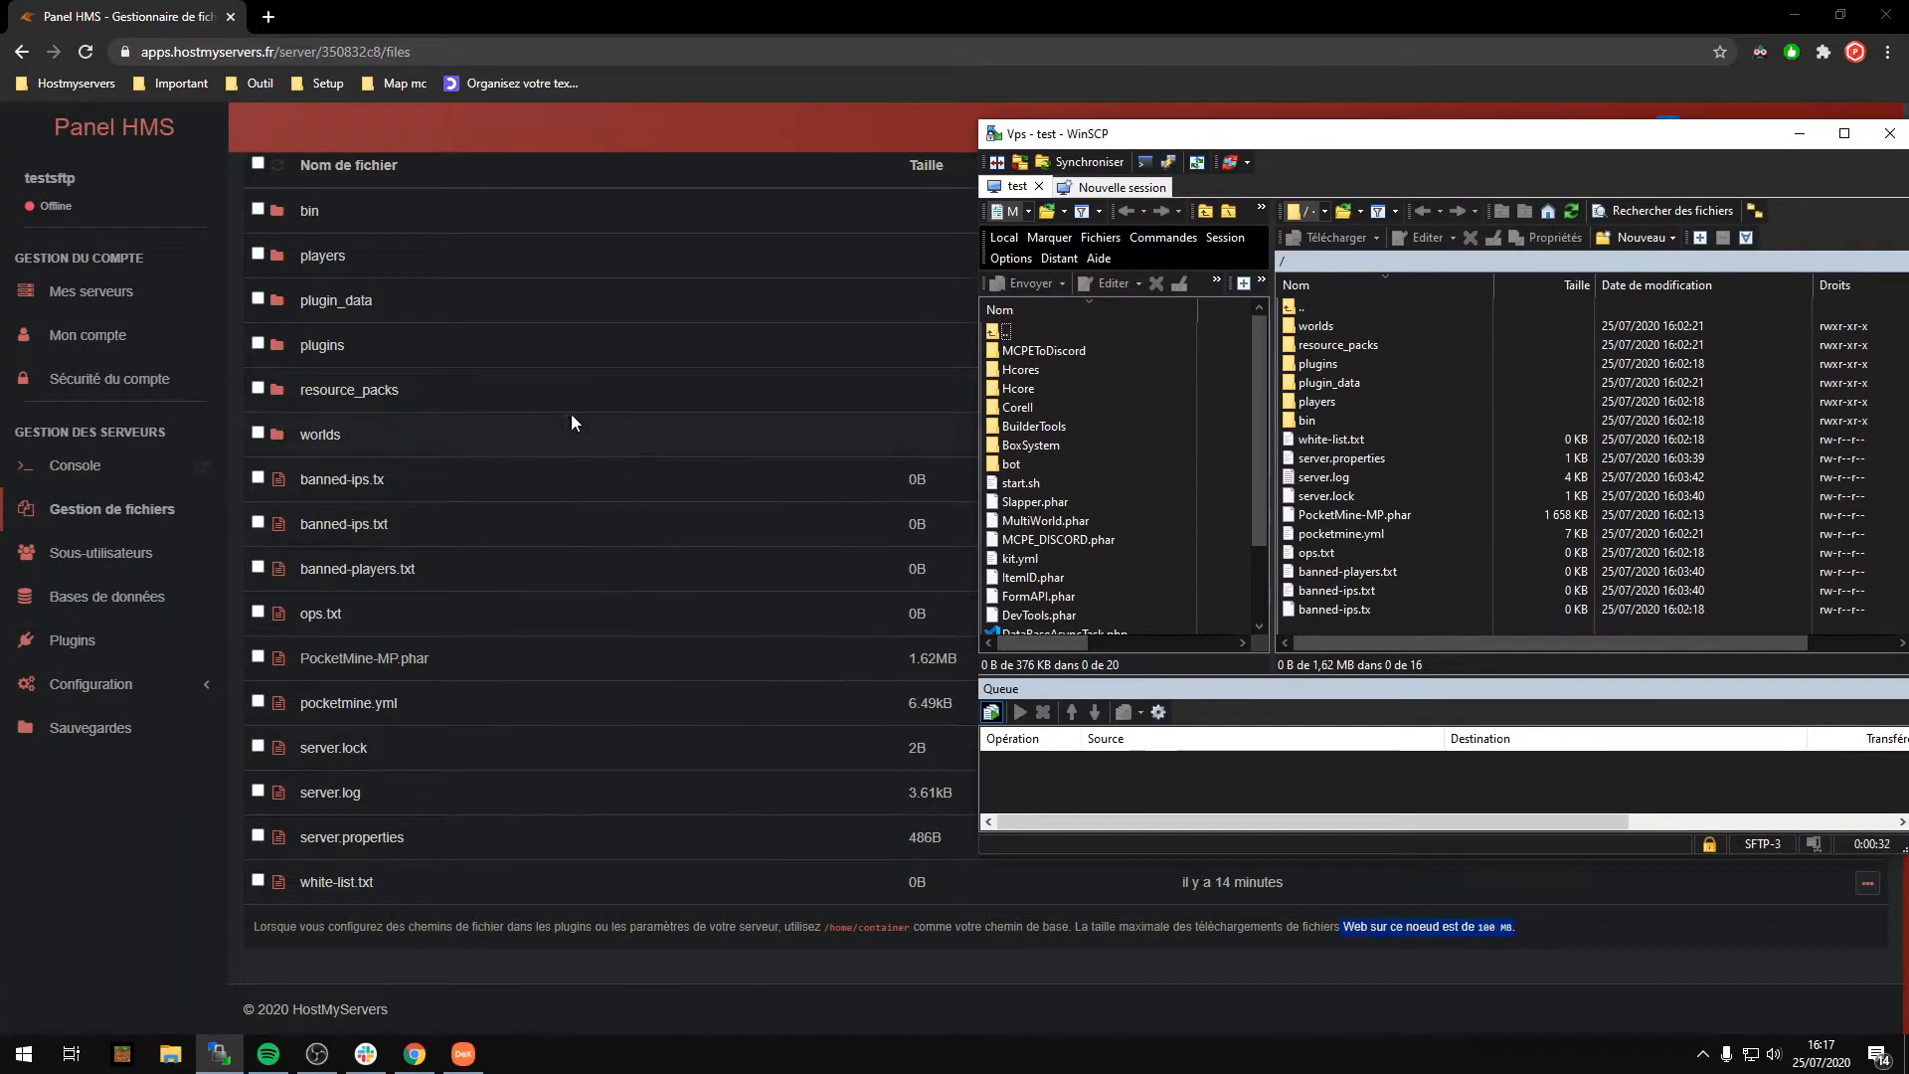
scroll(849, 763, up, 2)
scroll(849, 763, down, 1)
scroll(850, 762, down, 1)
scroll(850, 762, up, 2)
scroll(850, 761, down, 2)
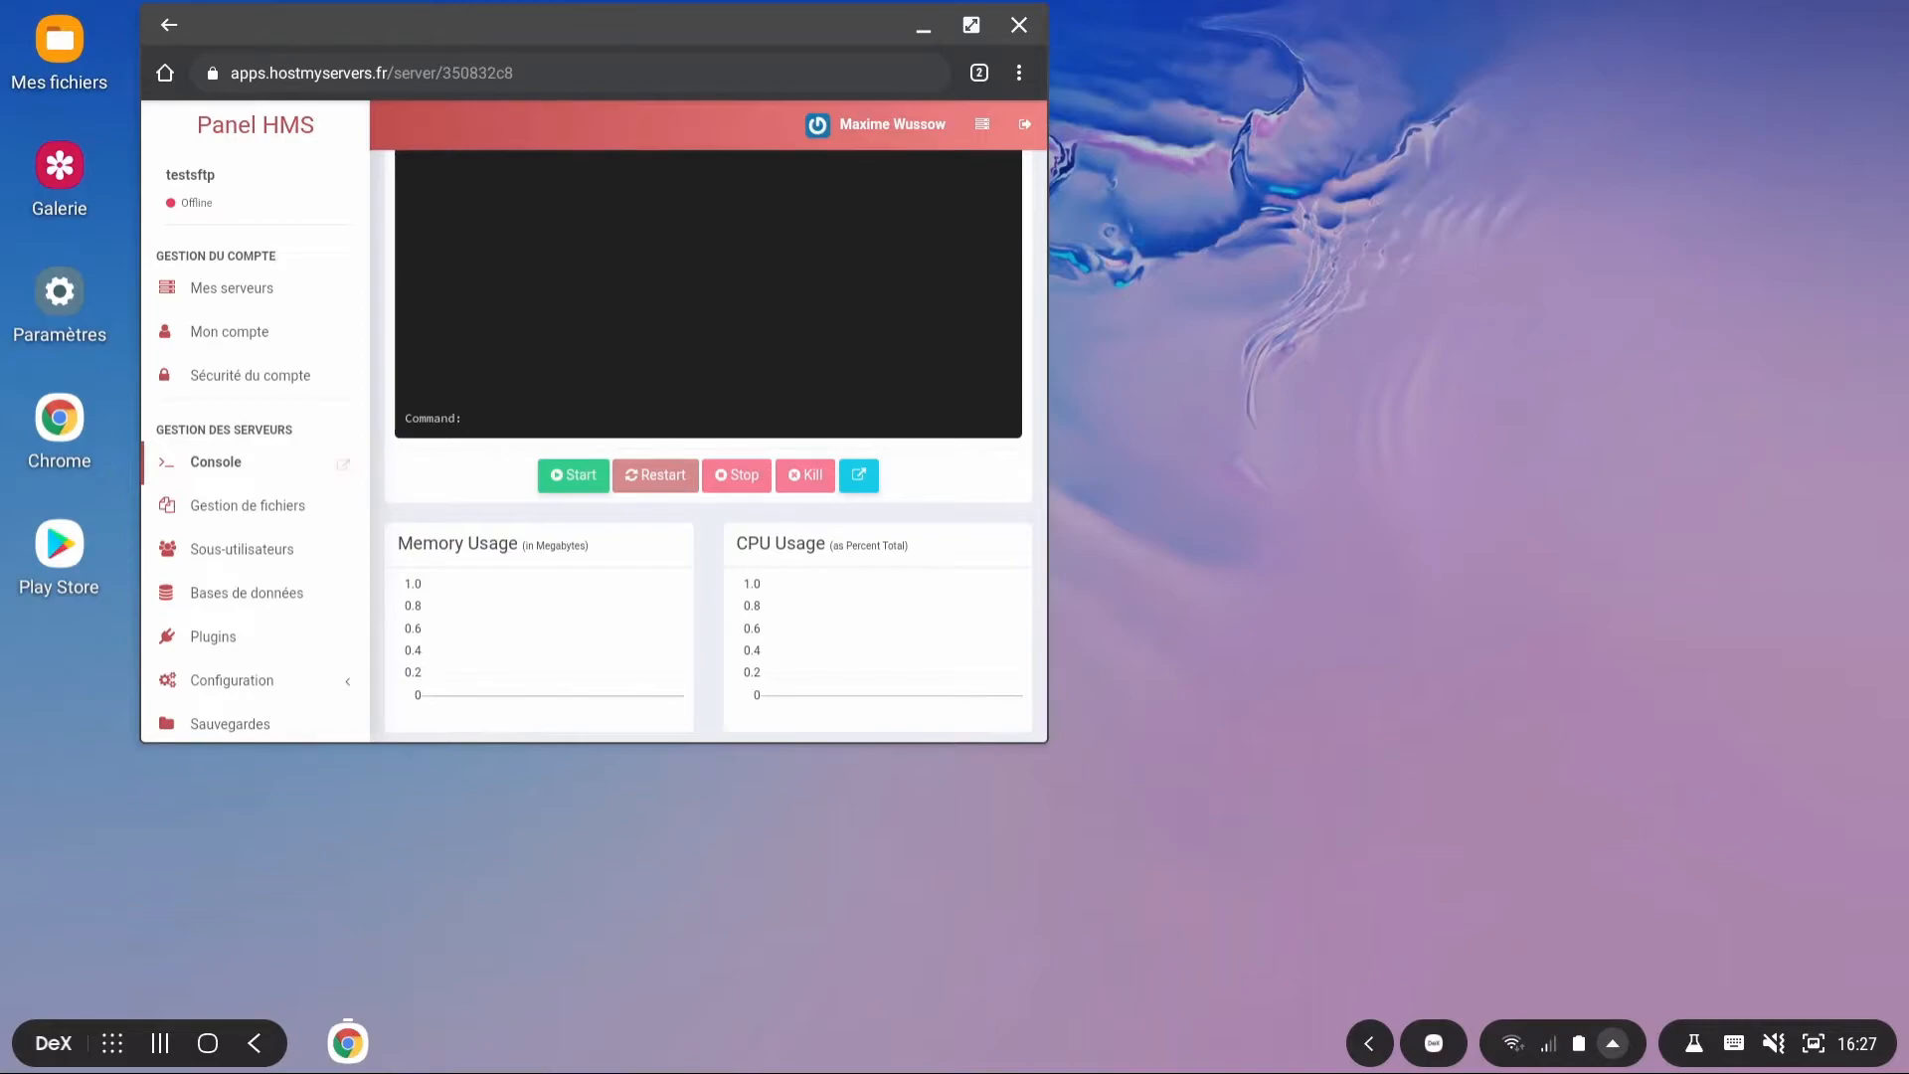
Step: Launch the Play Store, search 'sftp' and install Admin Hands: SSH/FTP/SFTP/TLN
click(74, 545)
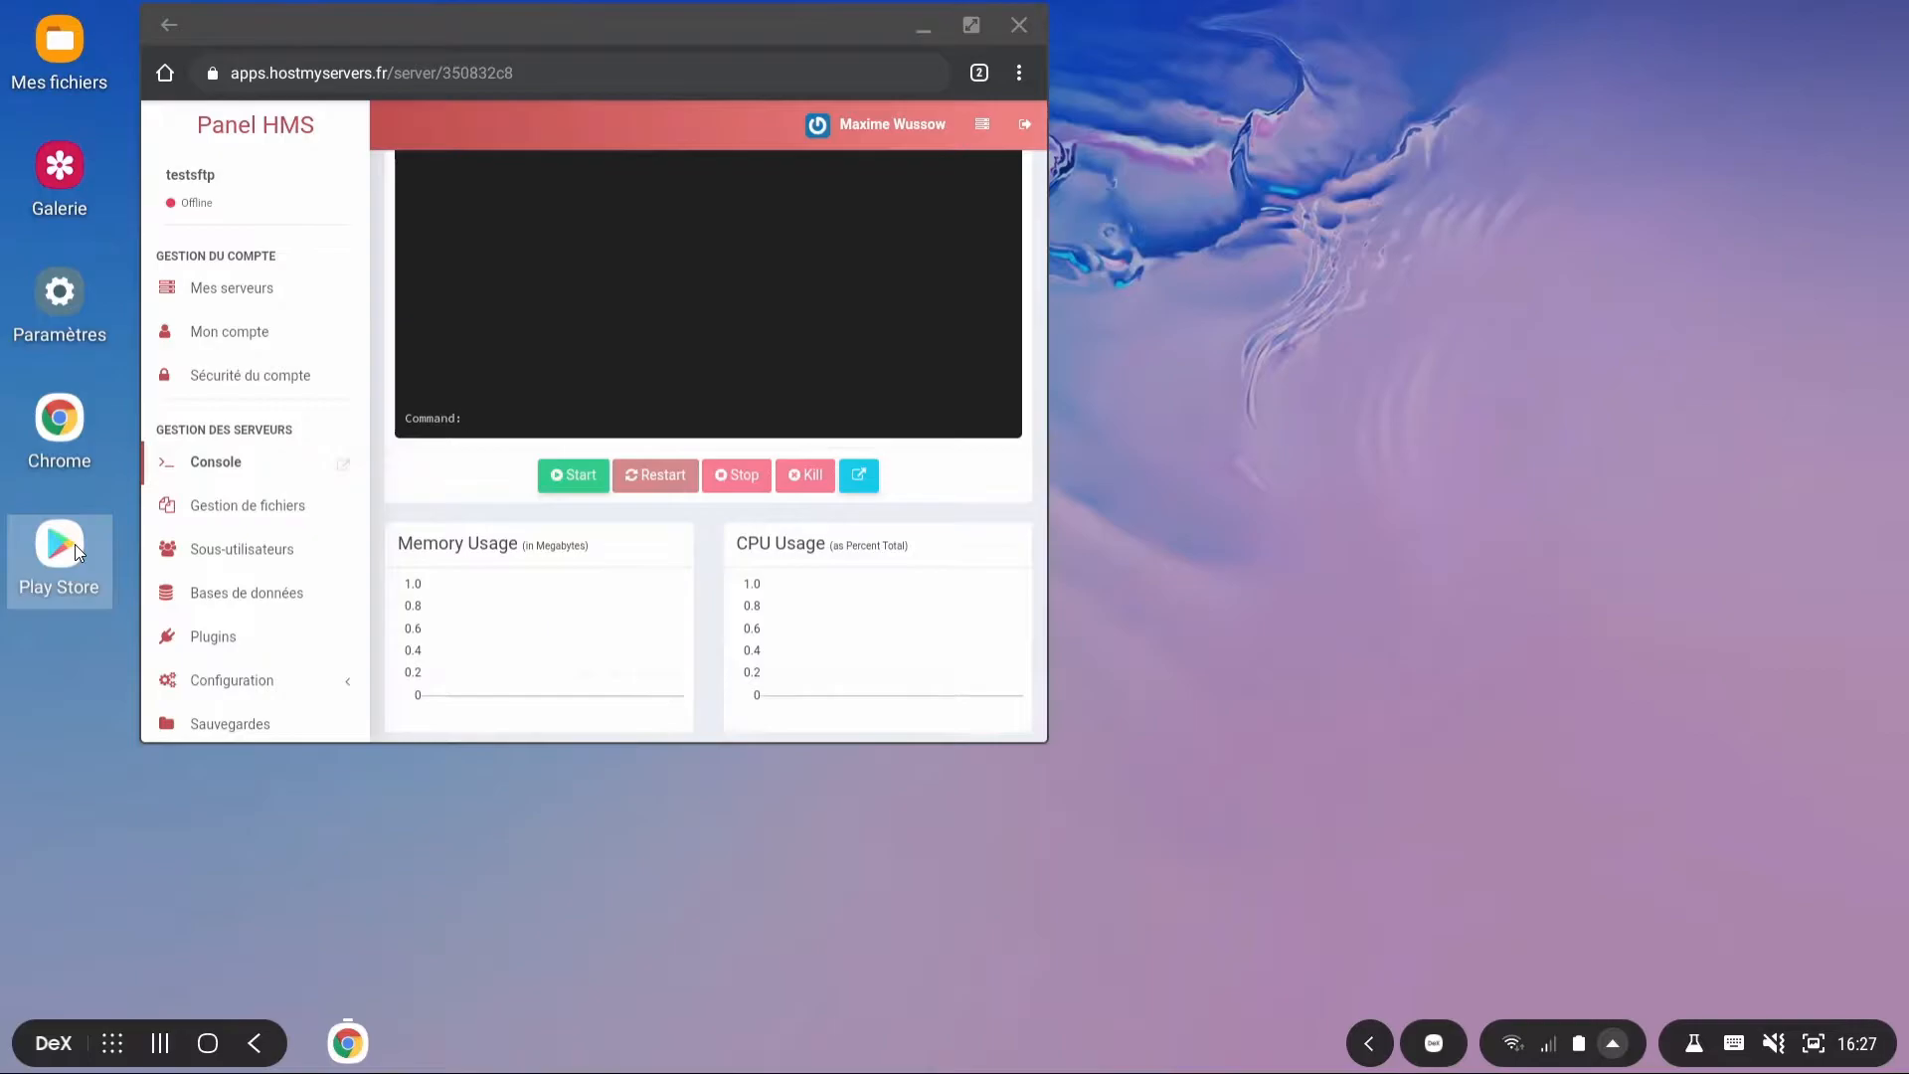
double_click(74, 545)
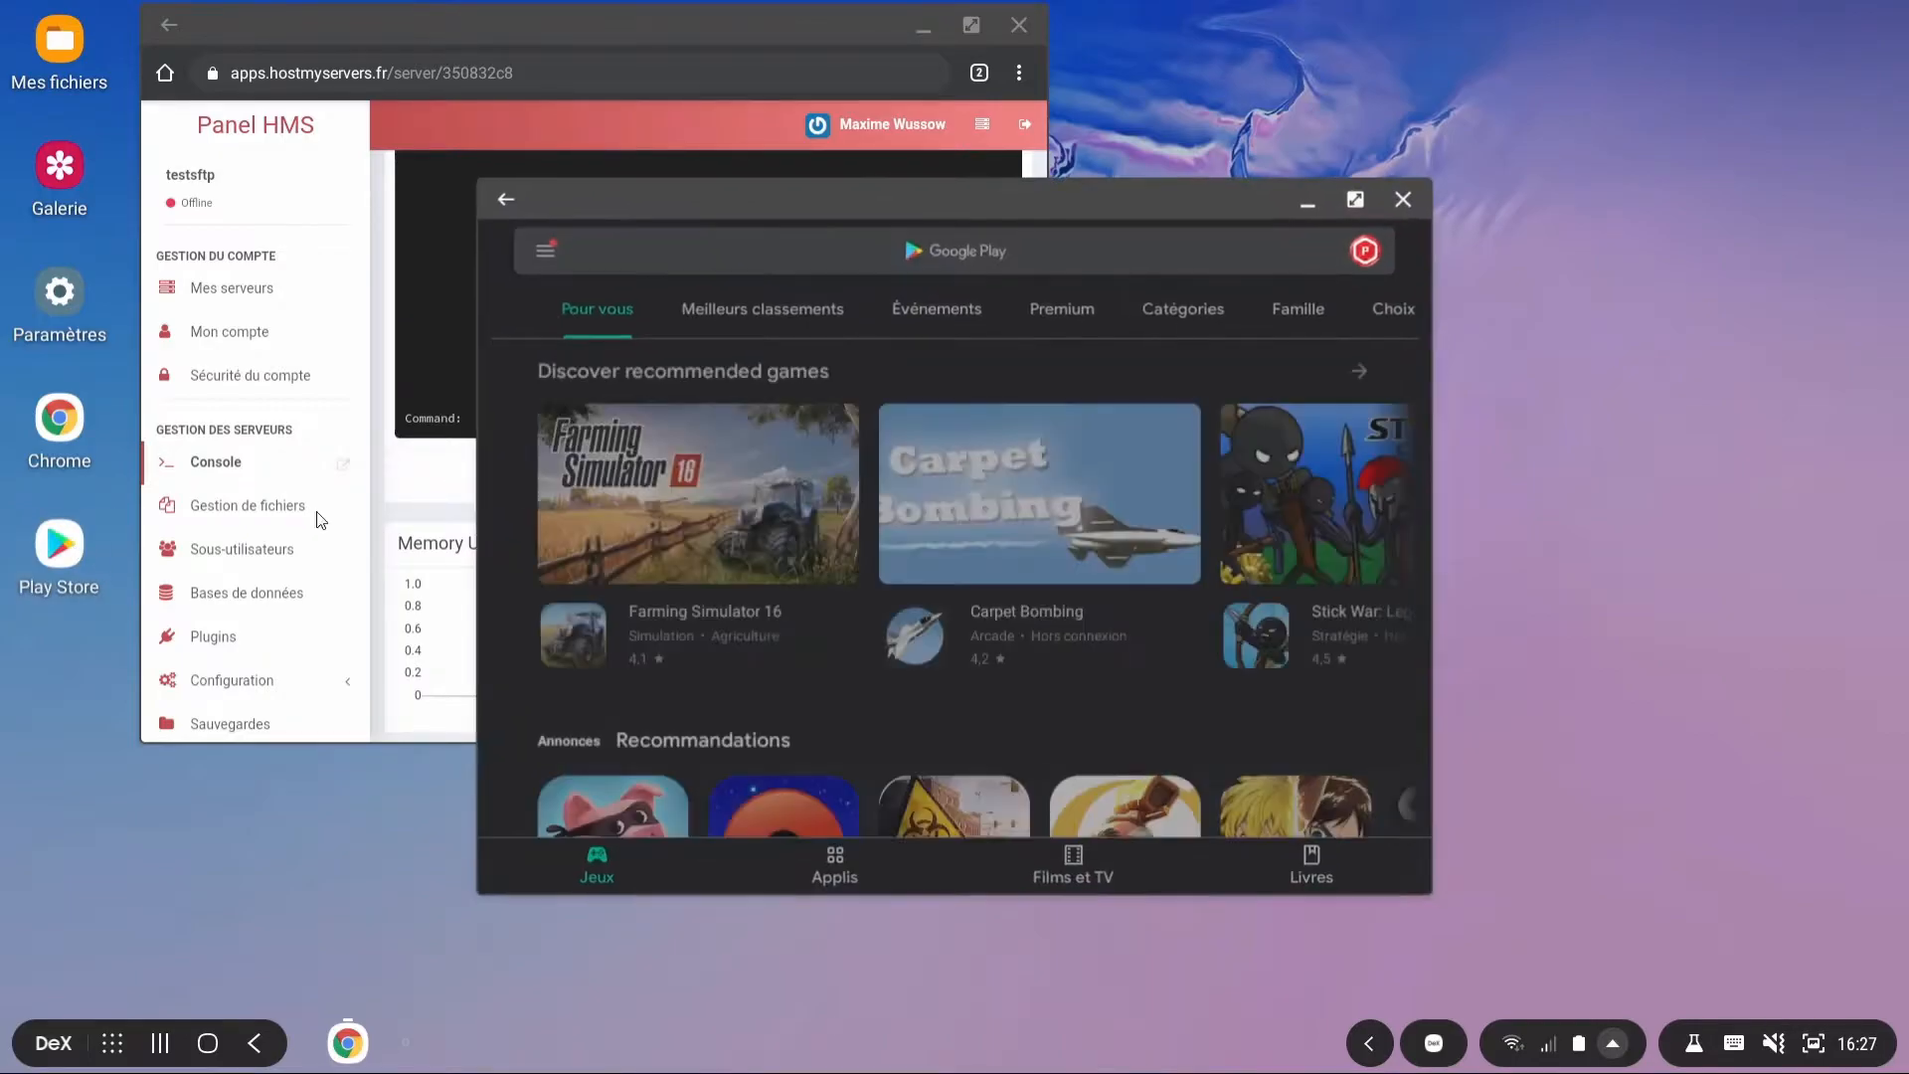
click(755, 249)
text(sftp)
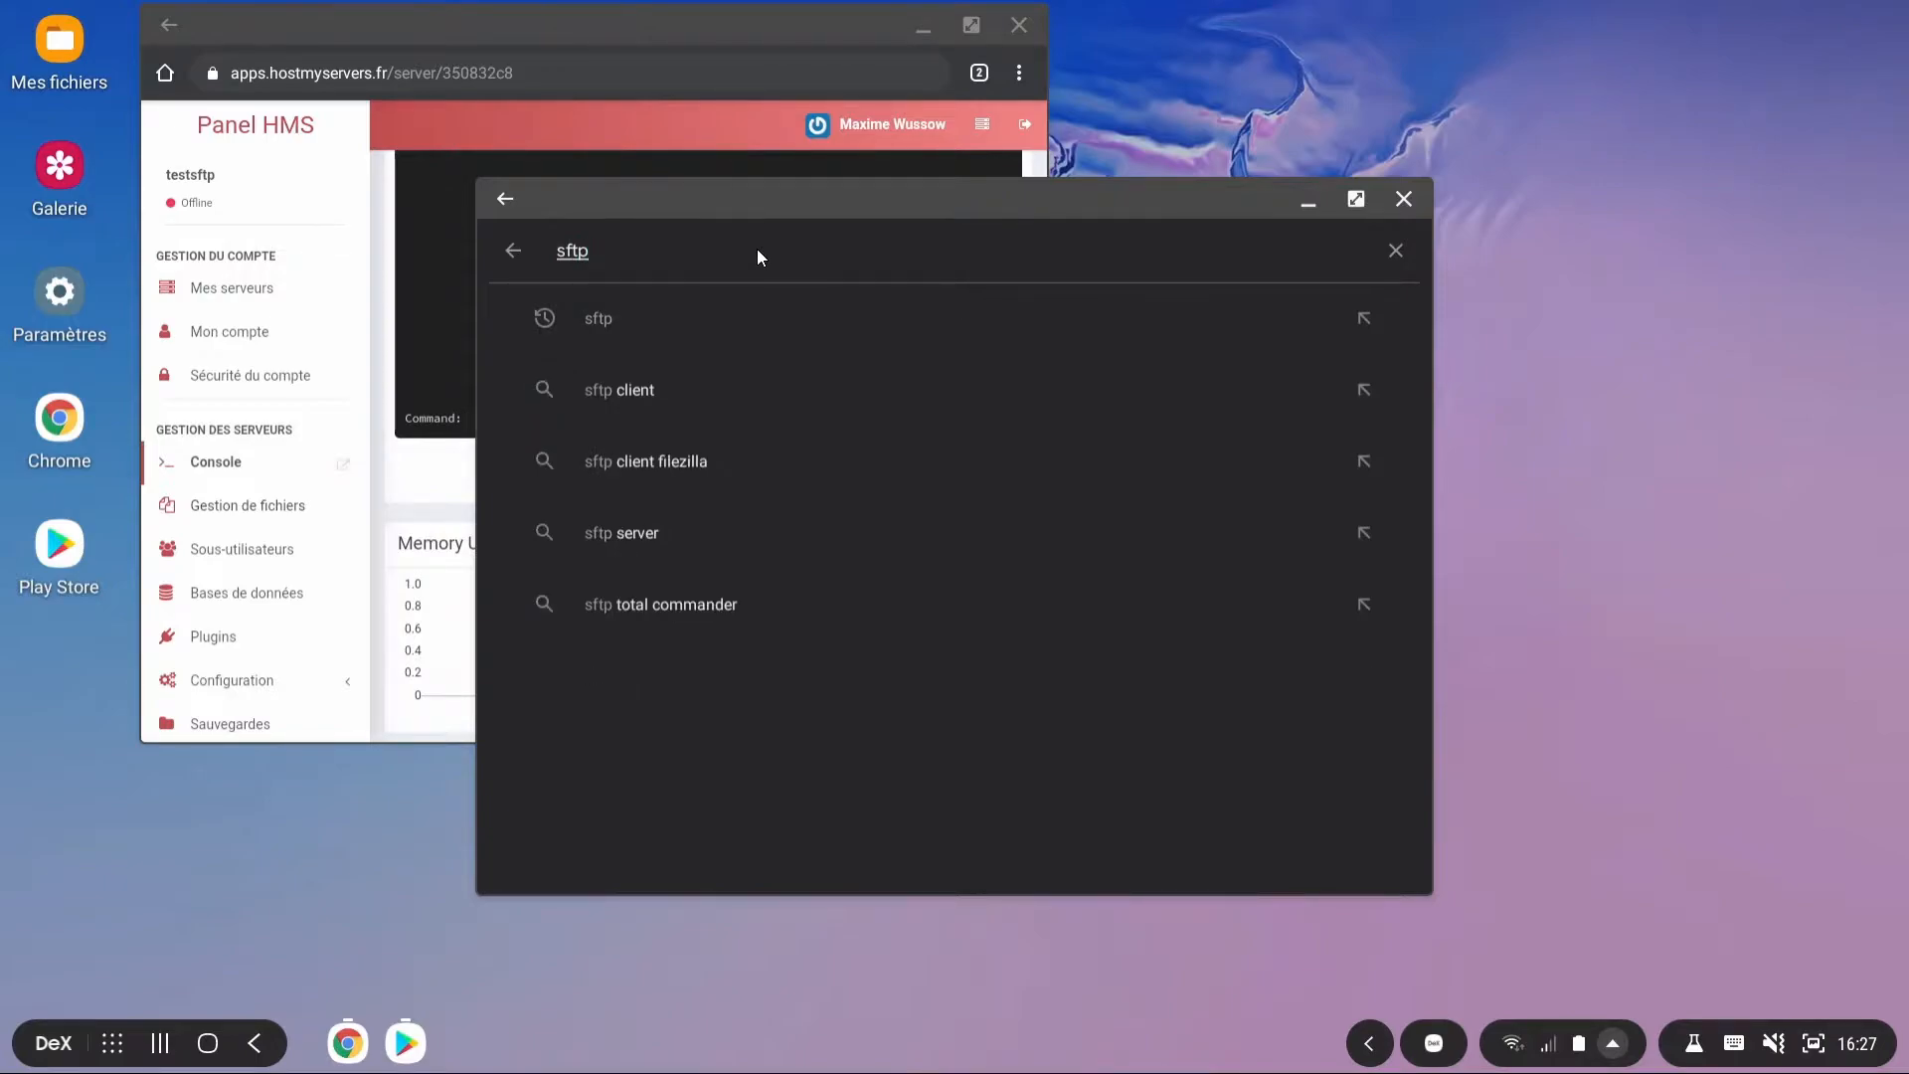
key(Return)
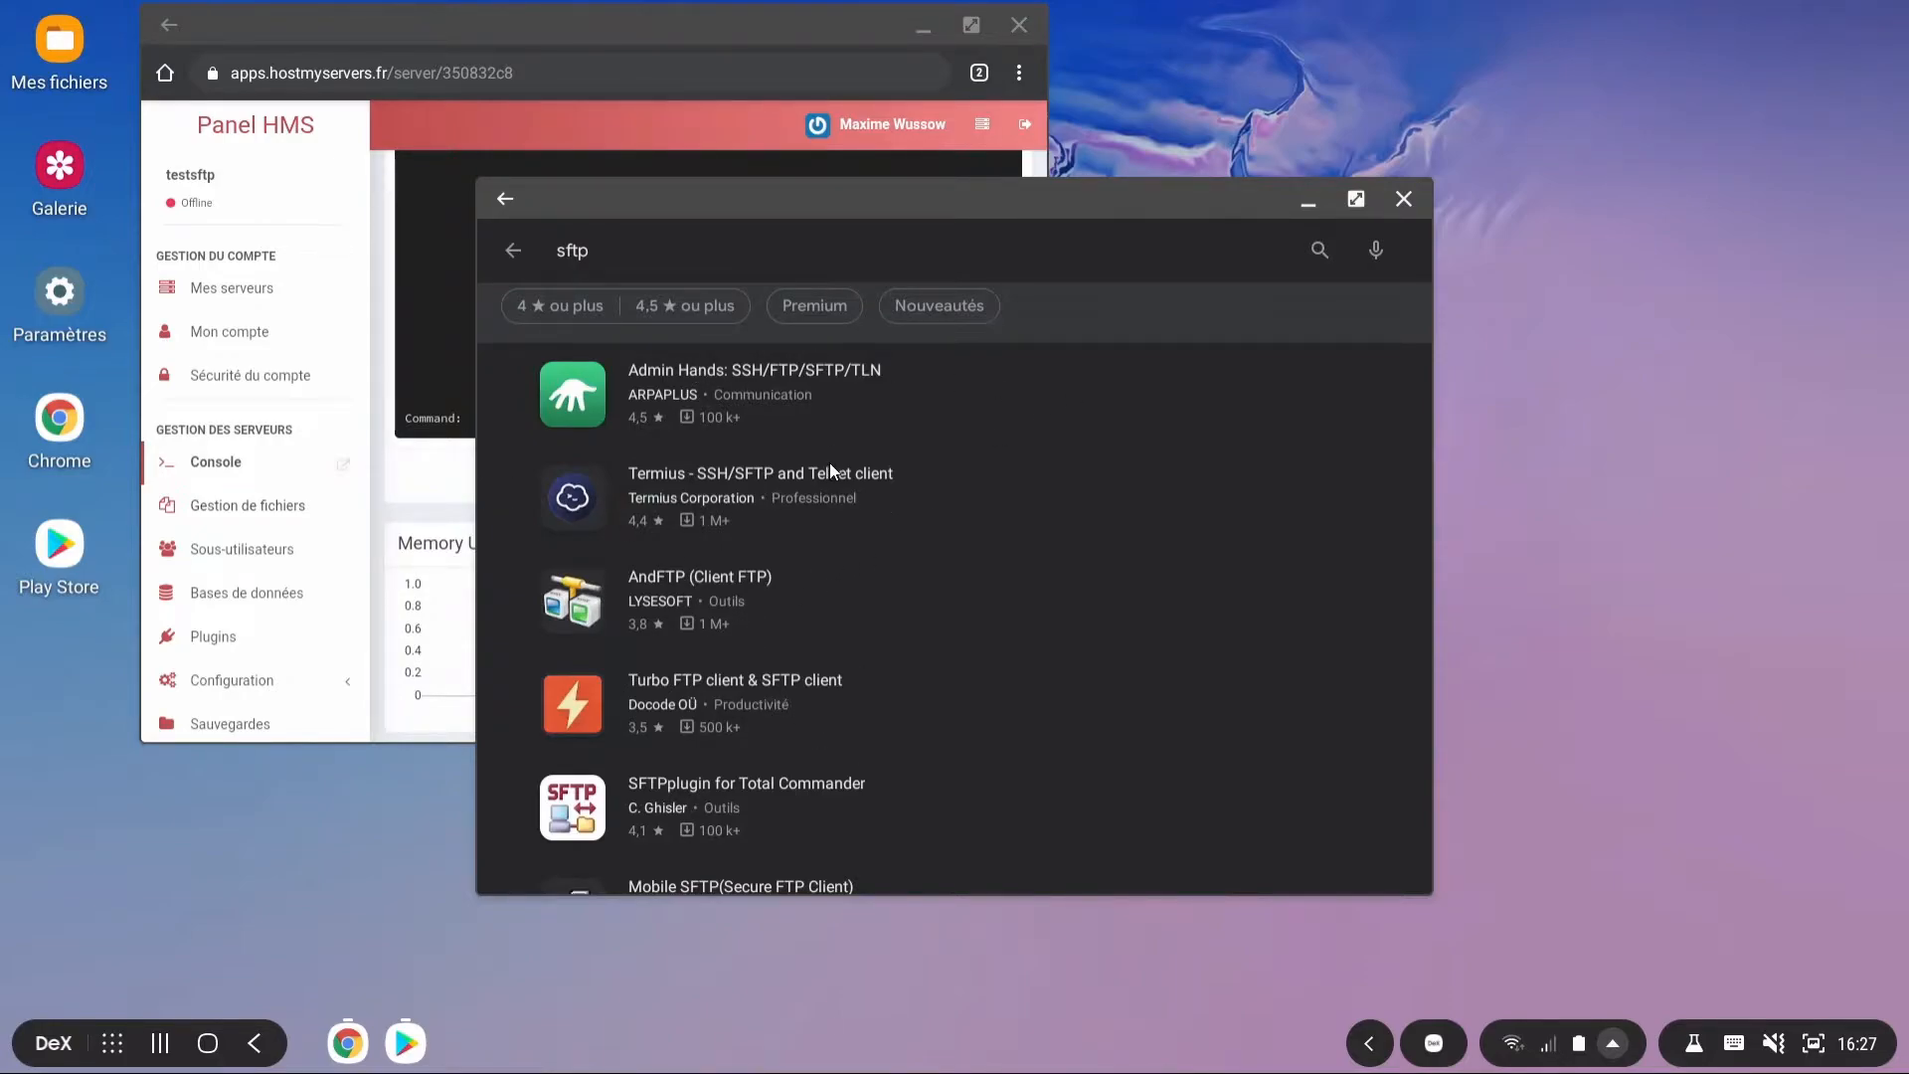
click(798, 394)
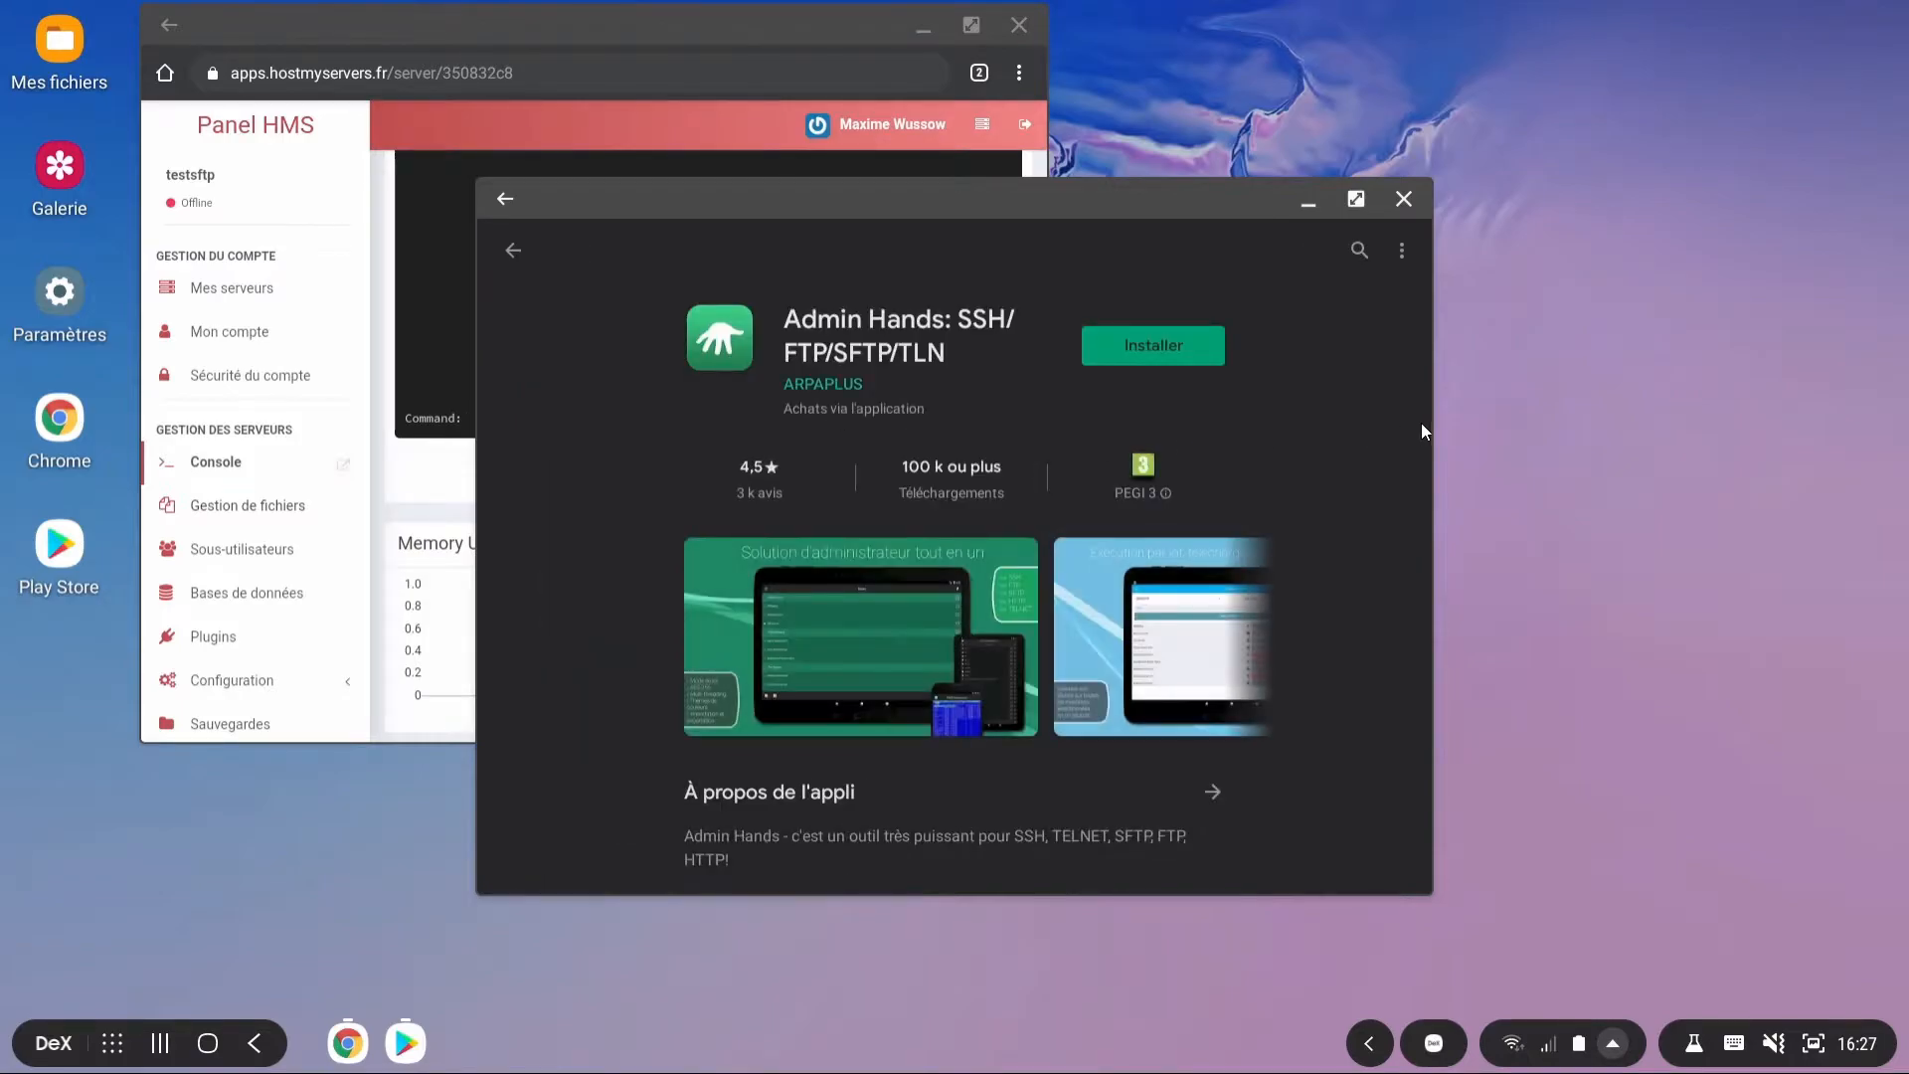
click(1217, 360)
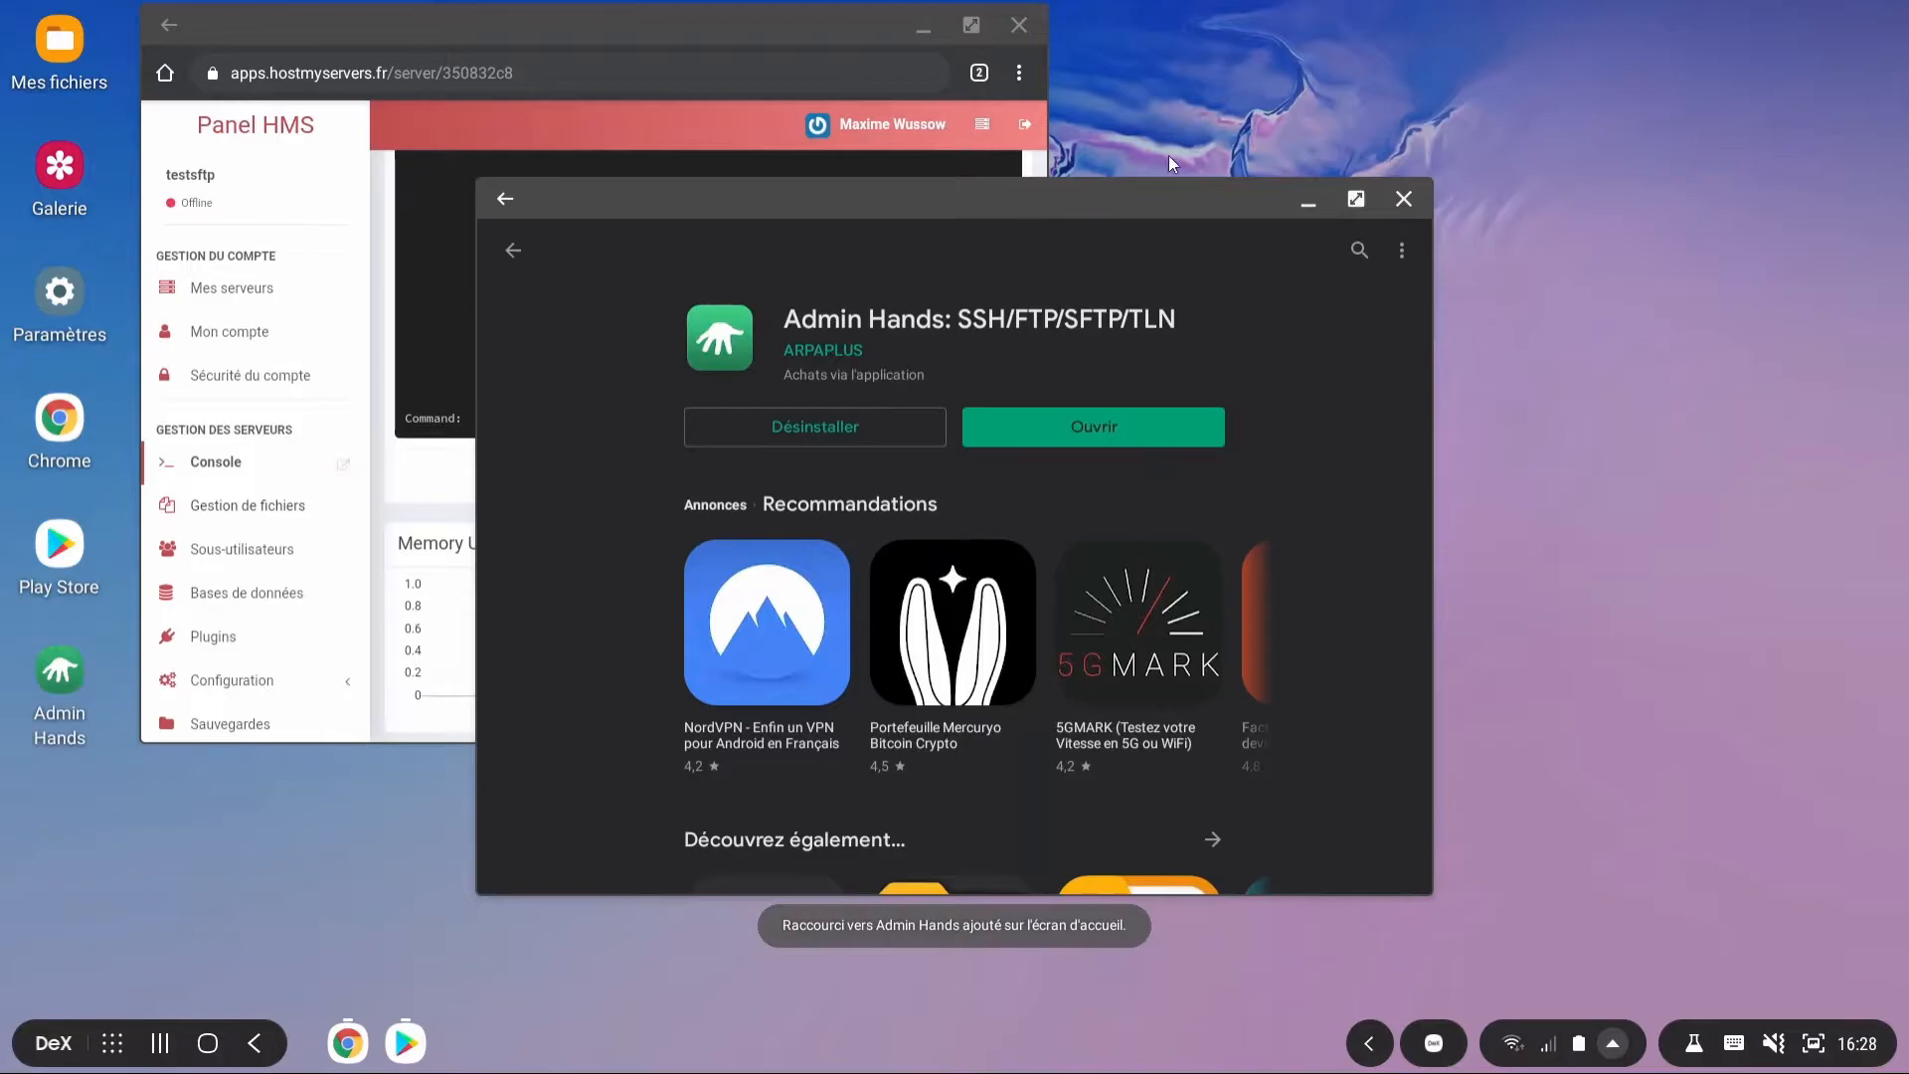
Step: Close the Play Store and open Panel HMS's Paramètres SFTP page, selecting the connection address
click(1403, 199)
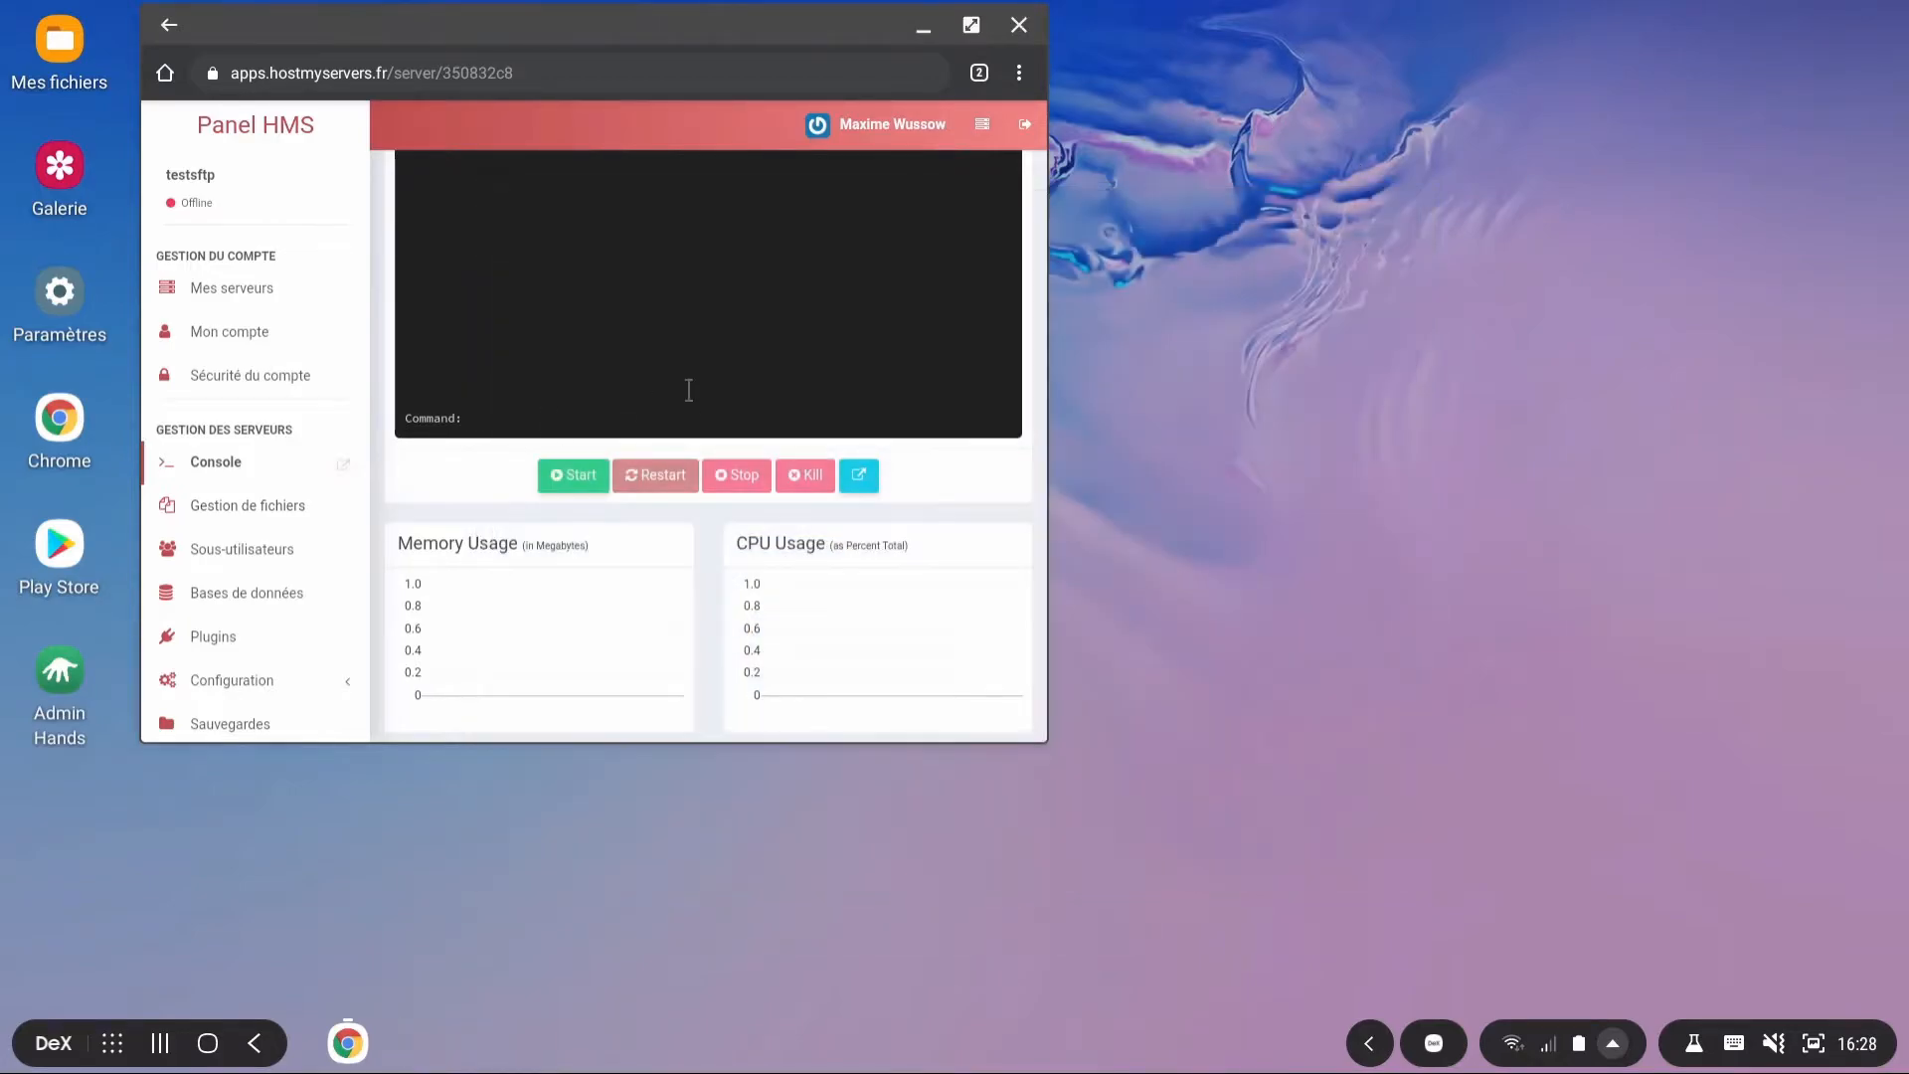
scroll(282, 671, down, 1)
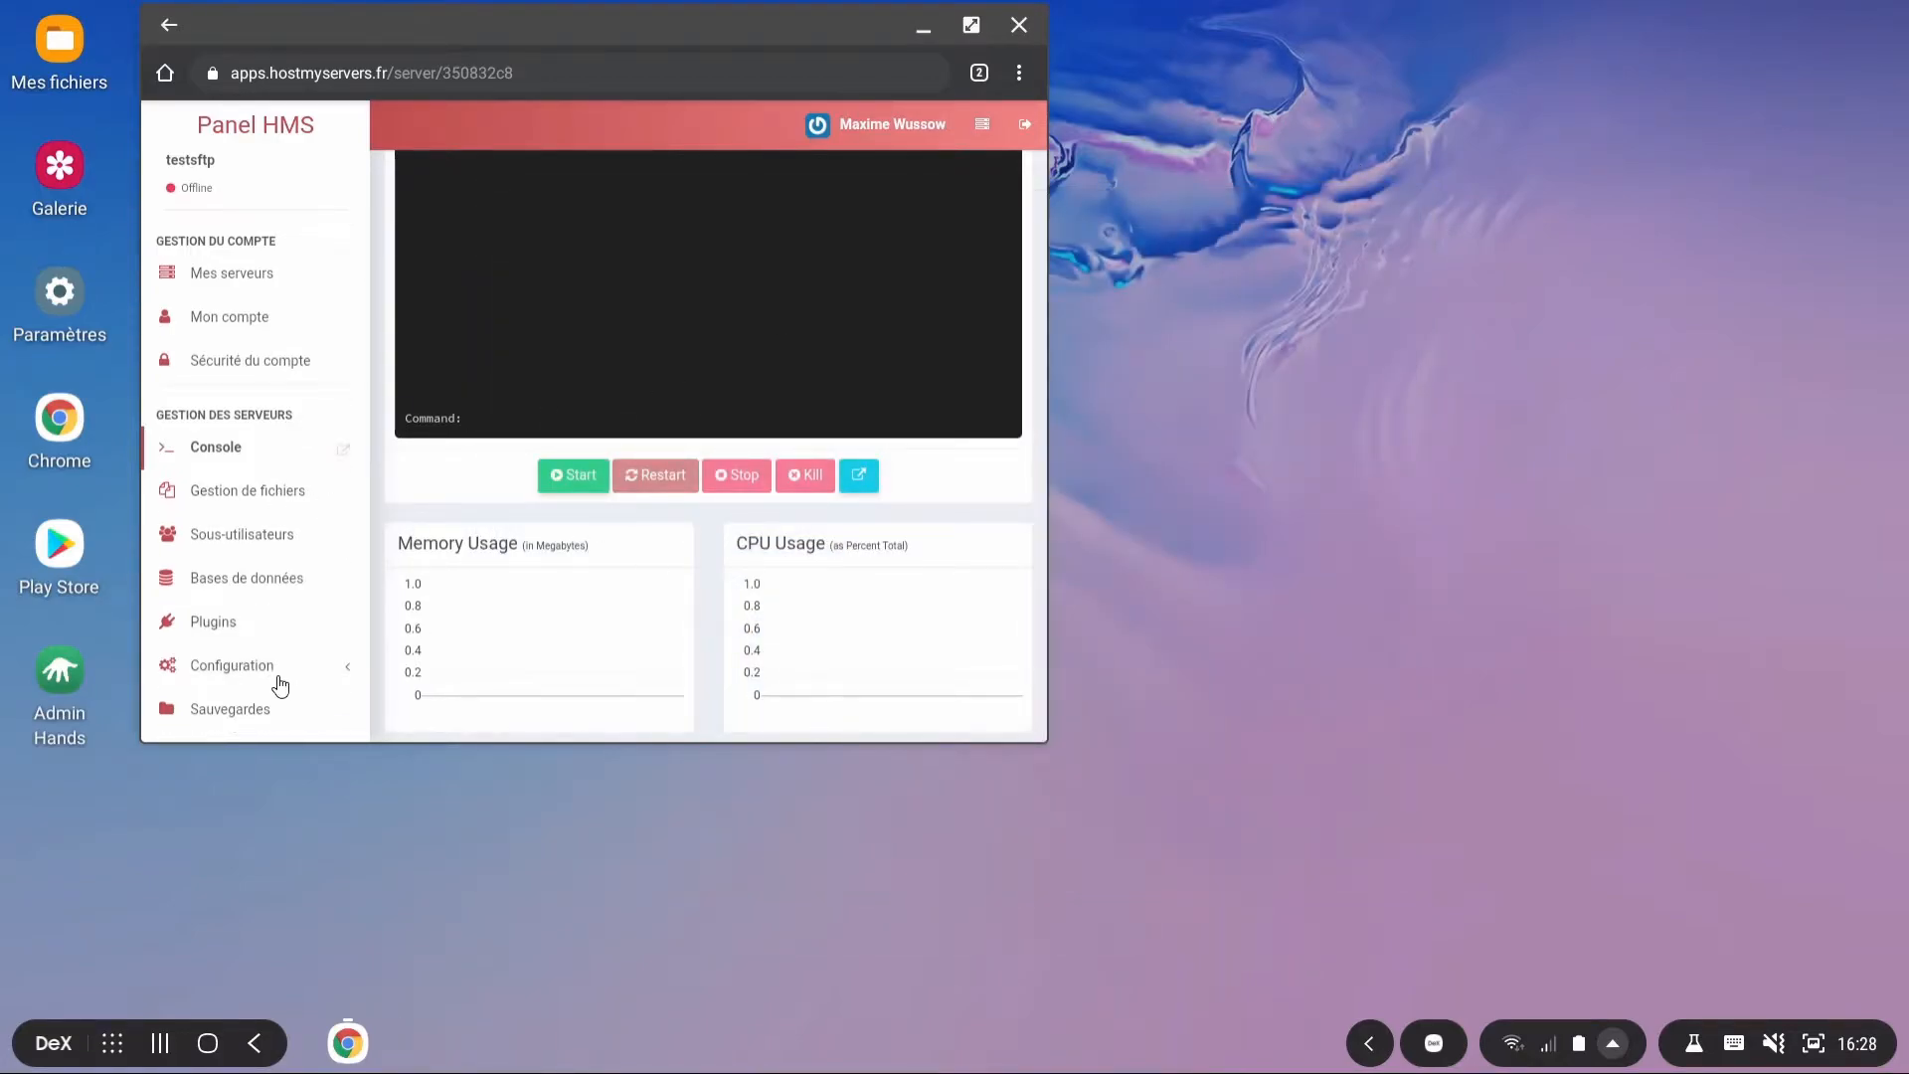
click(266, 678)
scroll(298, 651, down, 3)
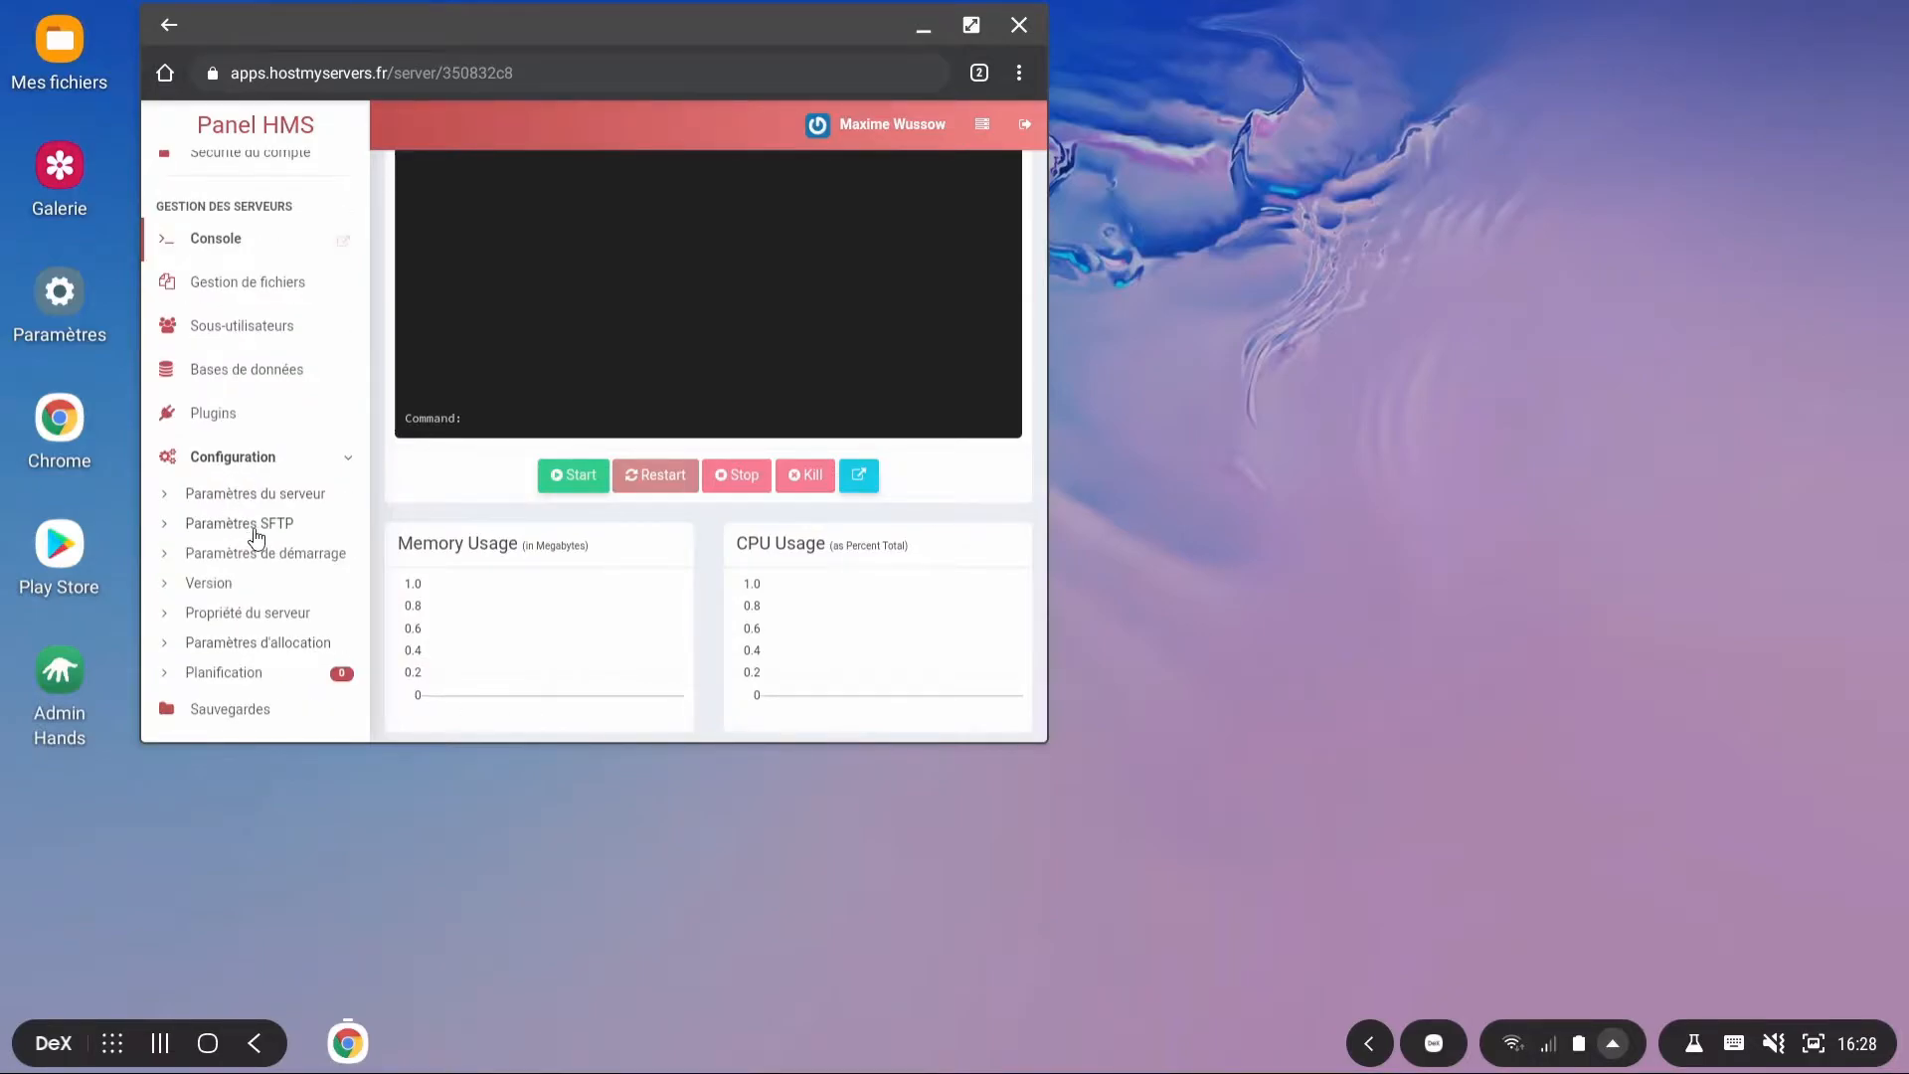
click(241, 527)
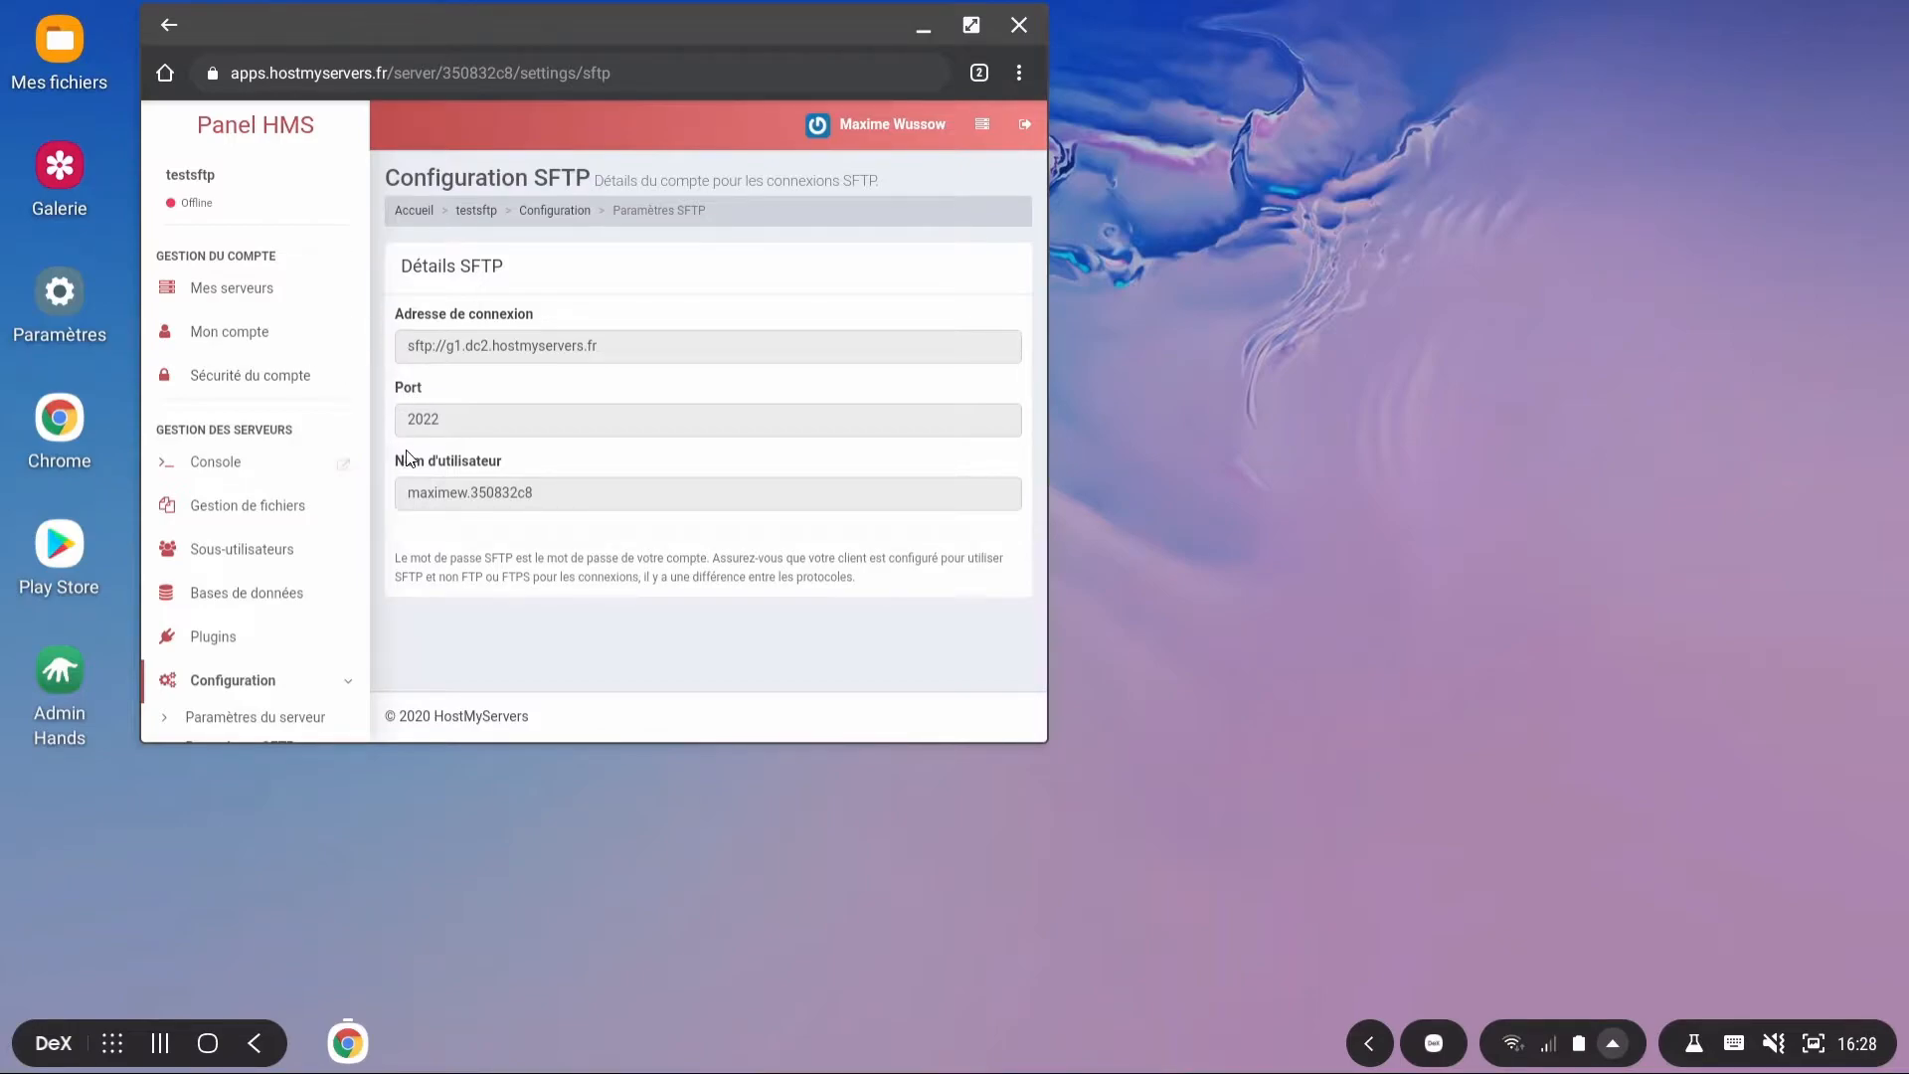
drag(386, 336, 656, 358)
click(656, 358)
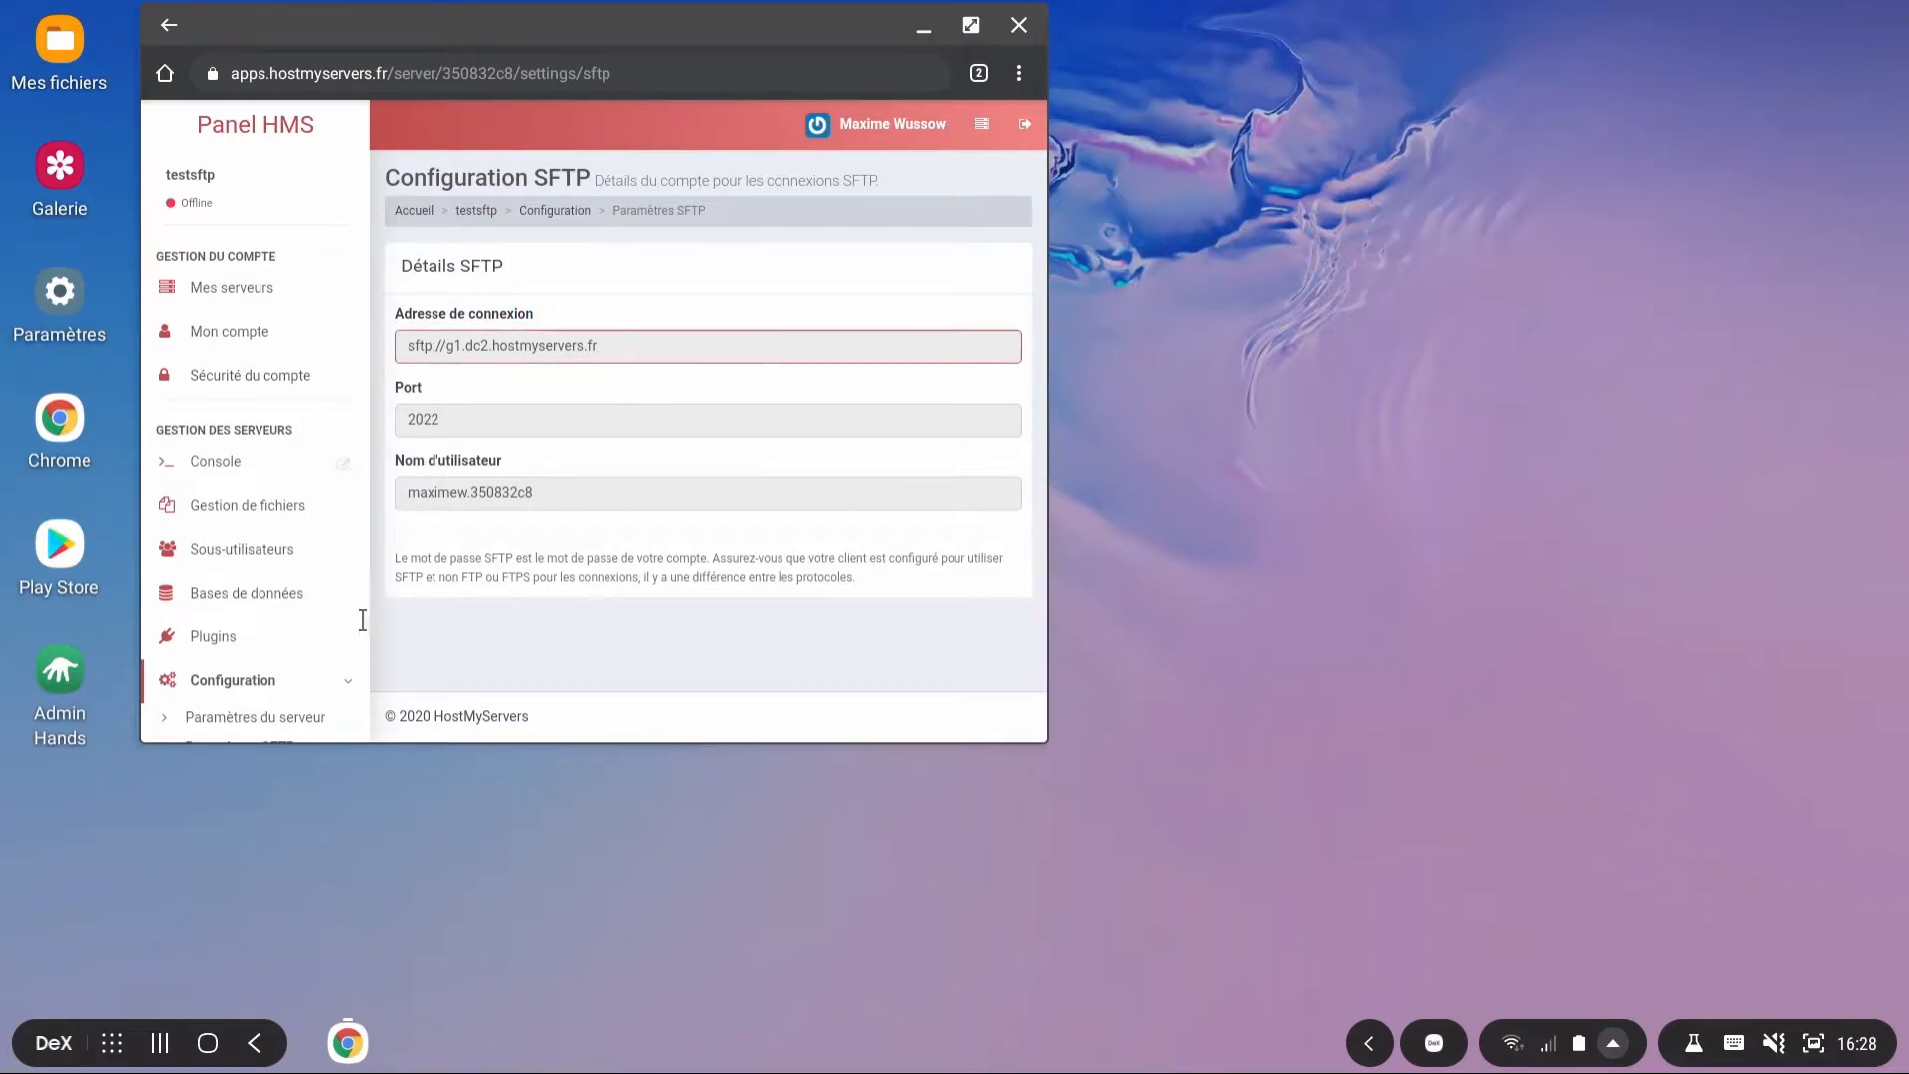
Step: Launch Admin Hands, disable the startup password prompt, and set a new master password
double_click(56, 682)
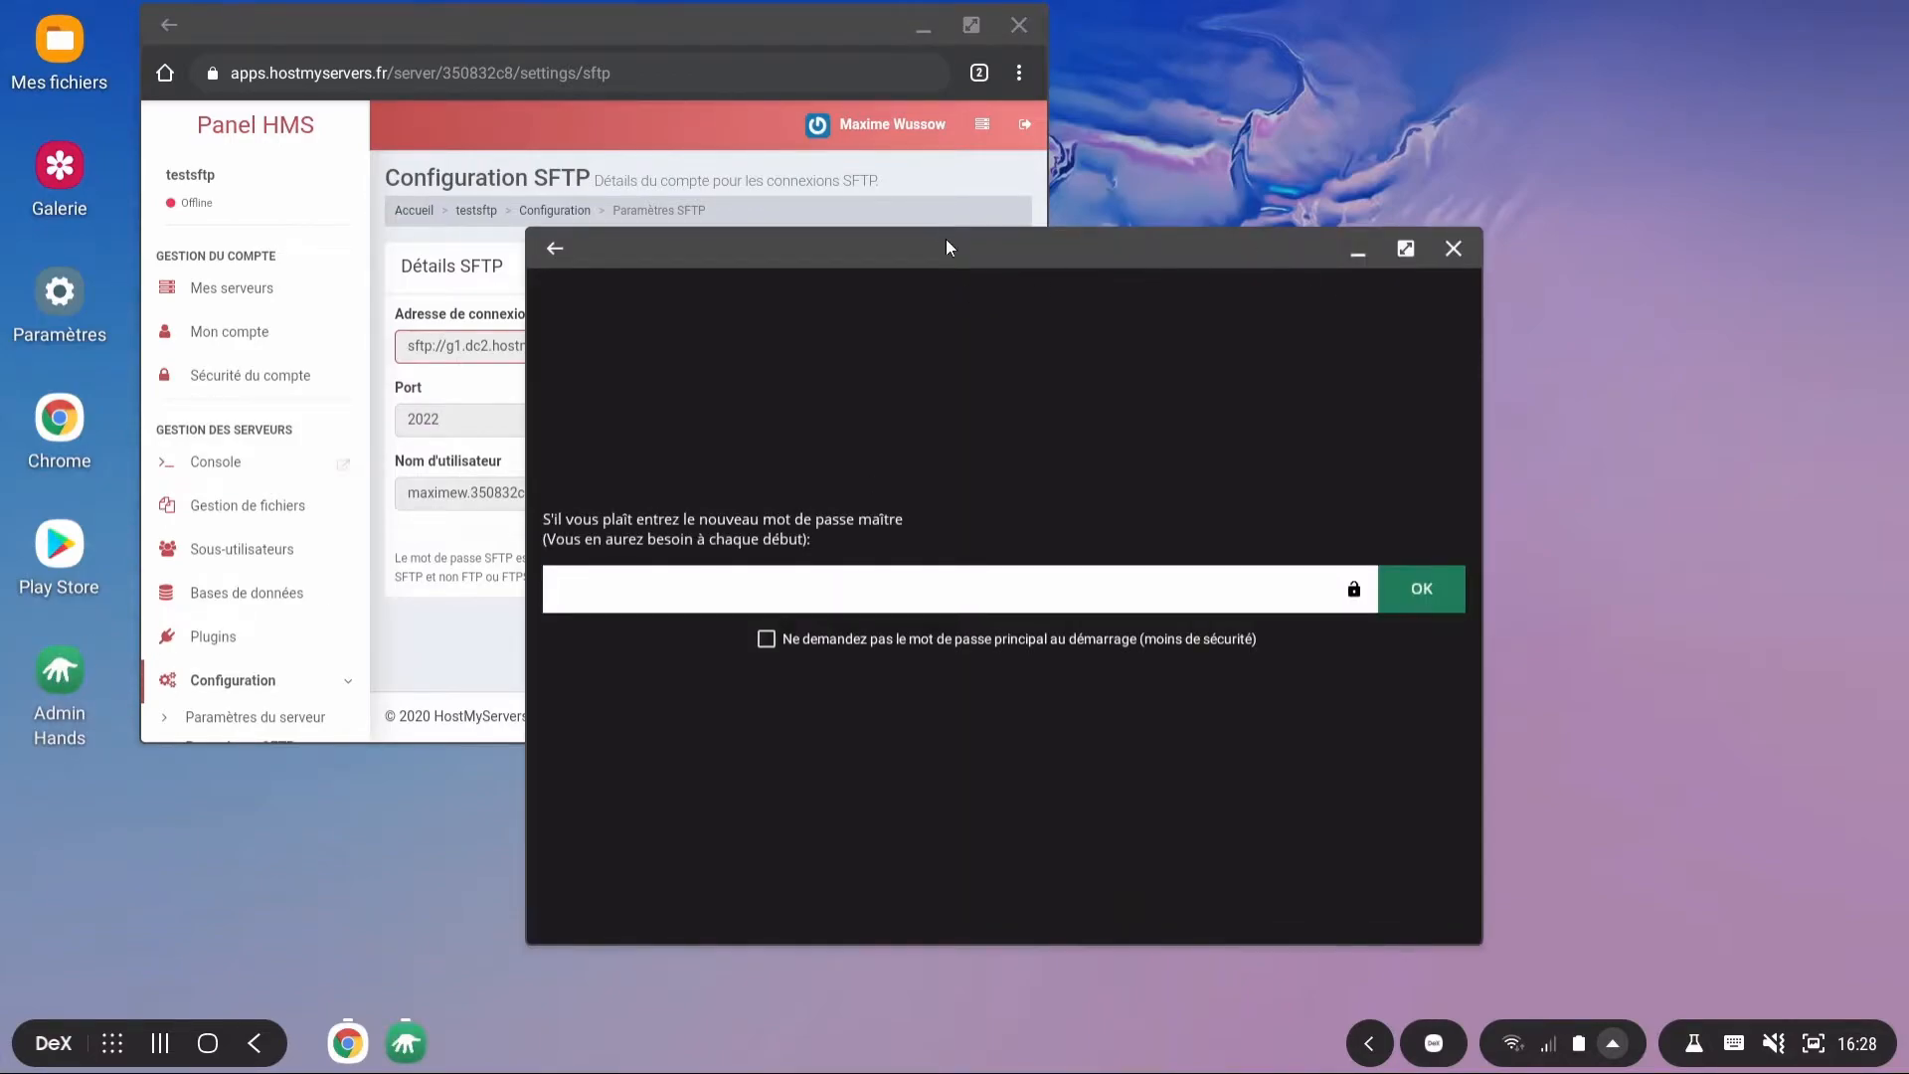
drag(946, 248, 1297, 212)
click(1114, 601)
click(1747, 550)
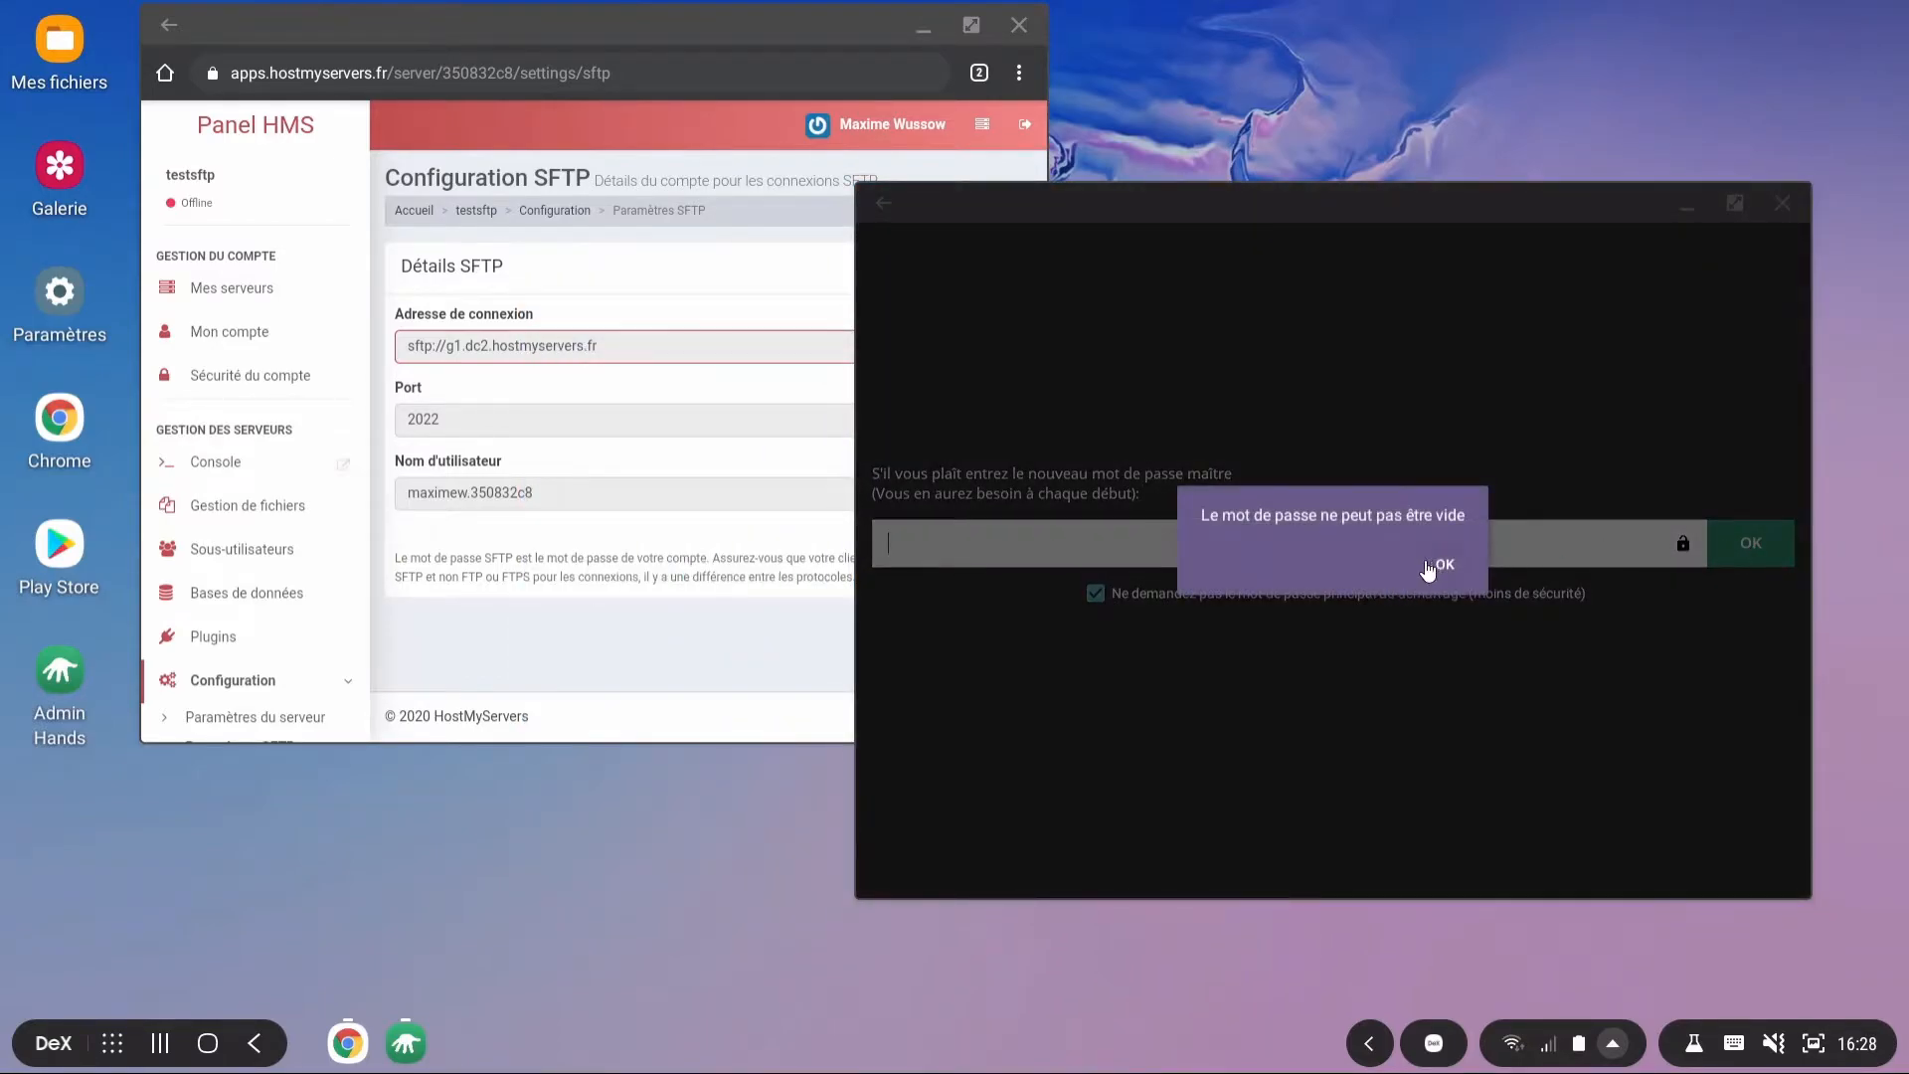
click(1439, 566)
text(&)
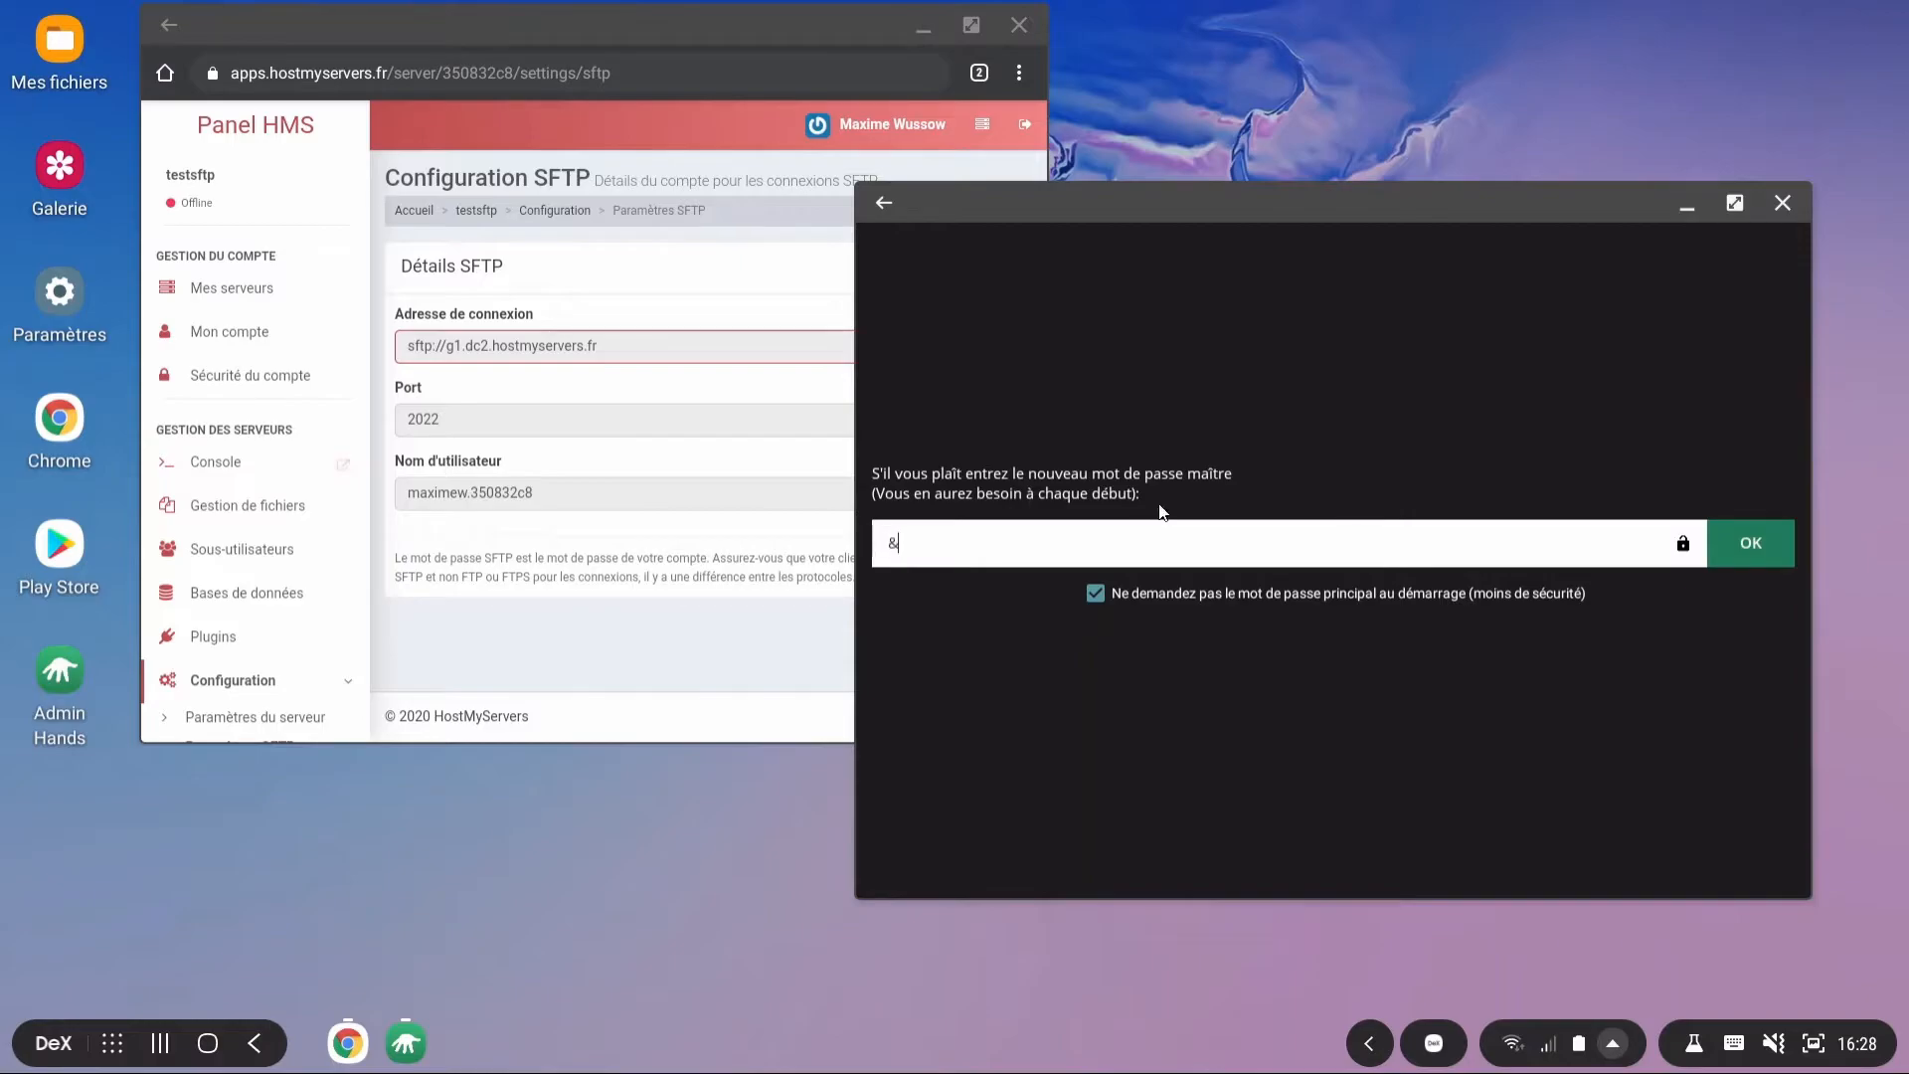
click(1737, 557)
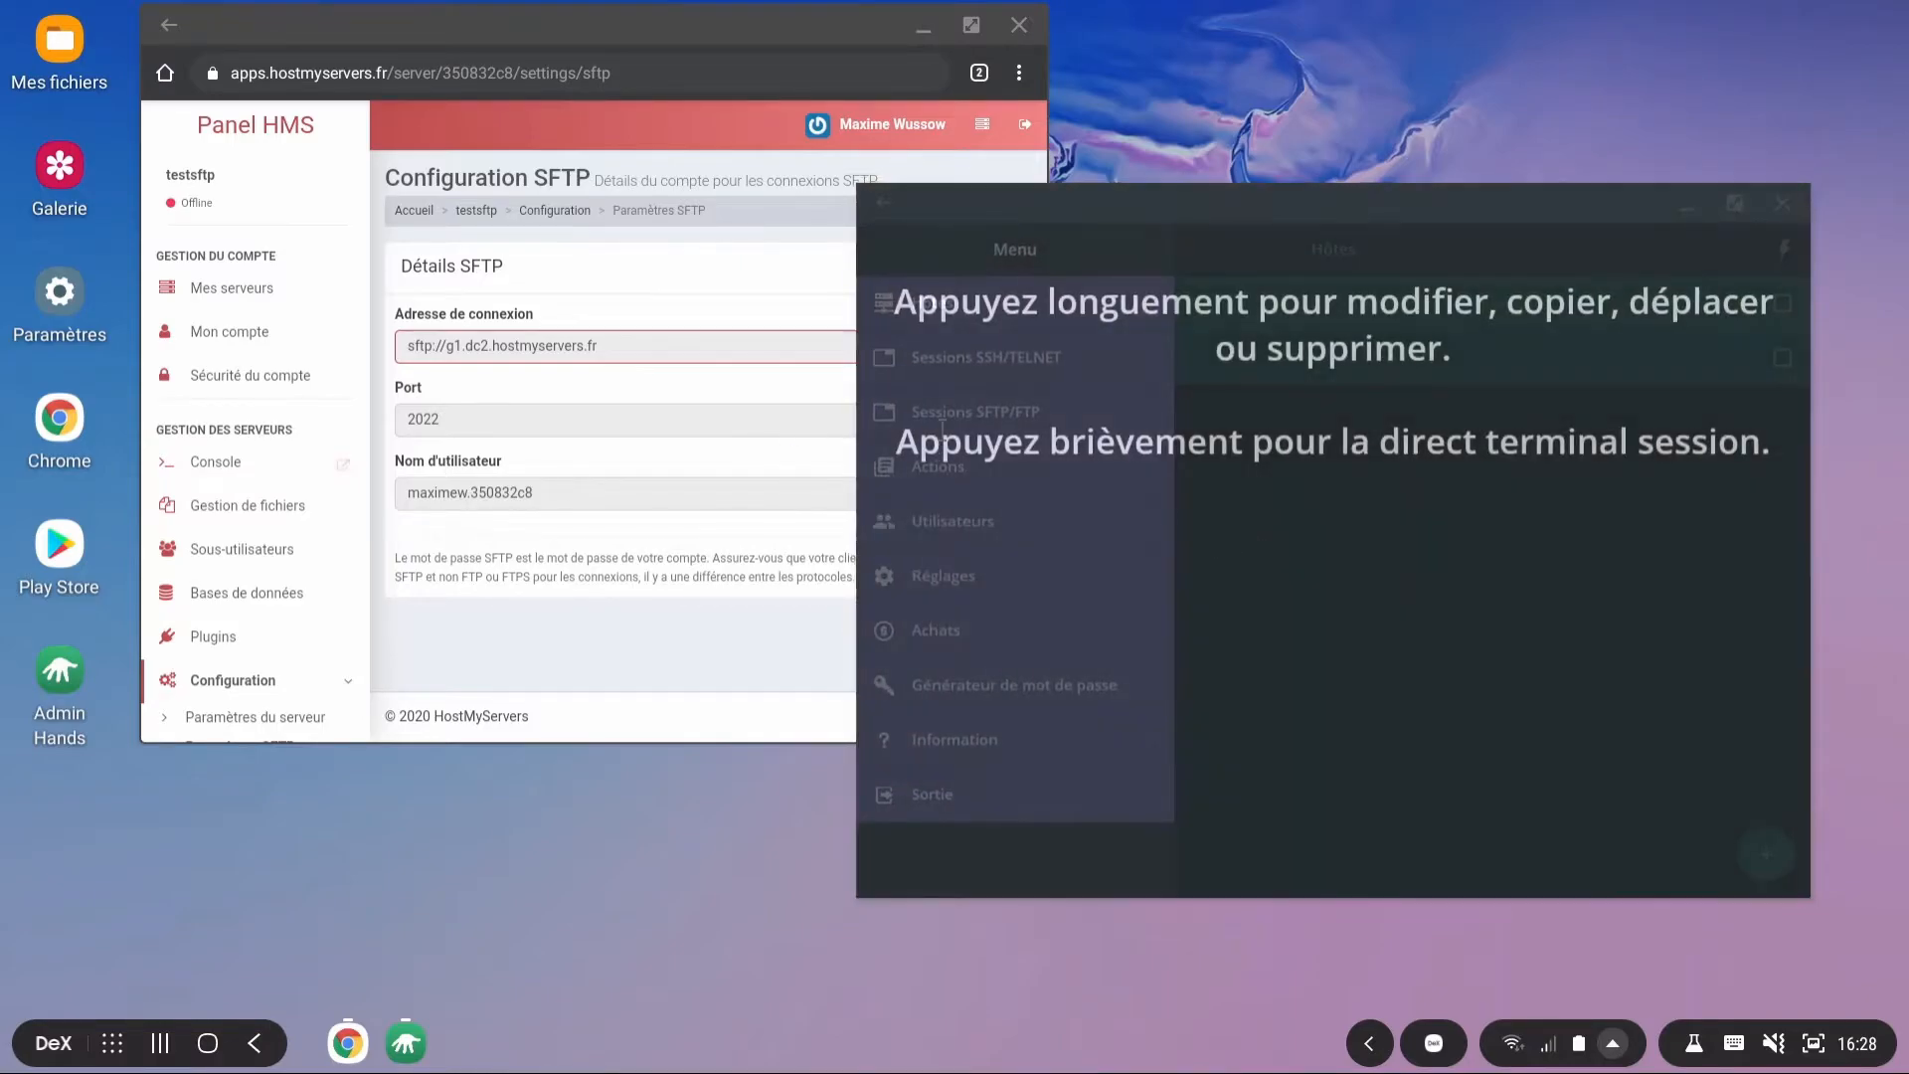
Step: Dismiss the tips and show the Hôtes list (Default, Example) with its add-entry options
click(1376, 444)
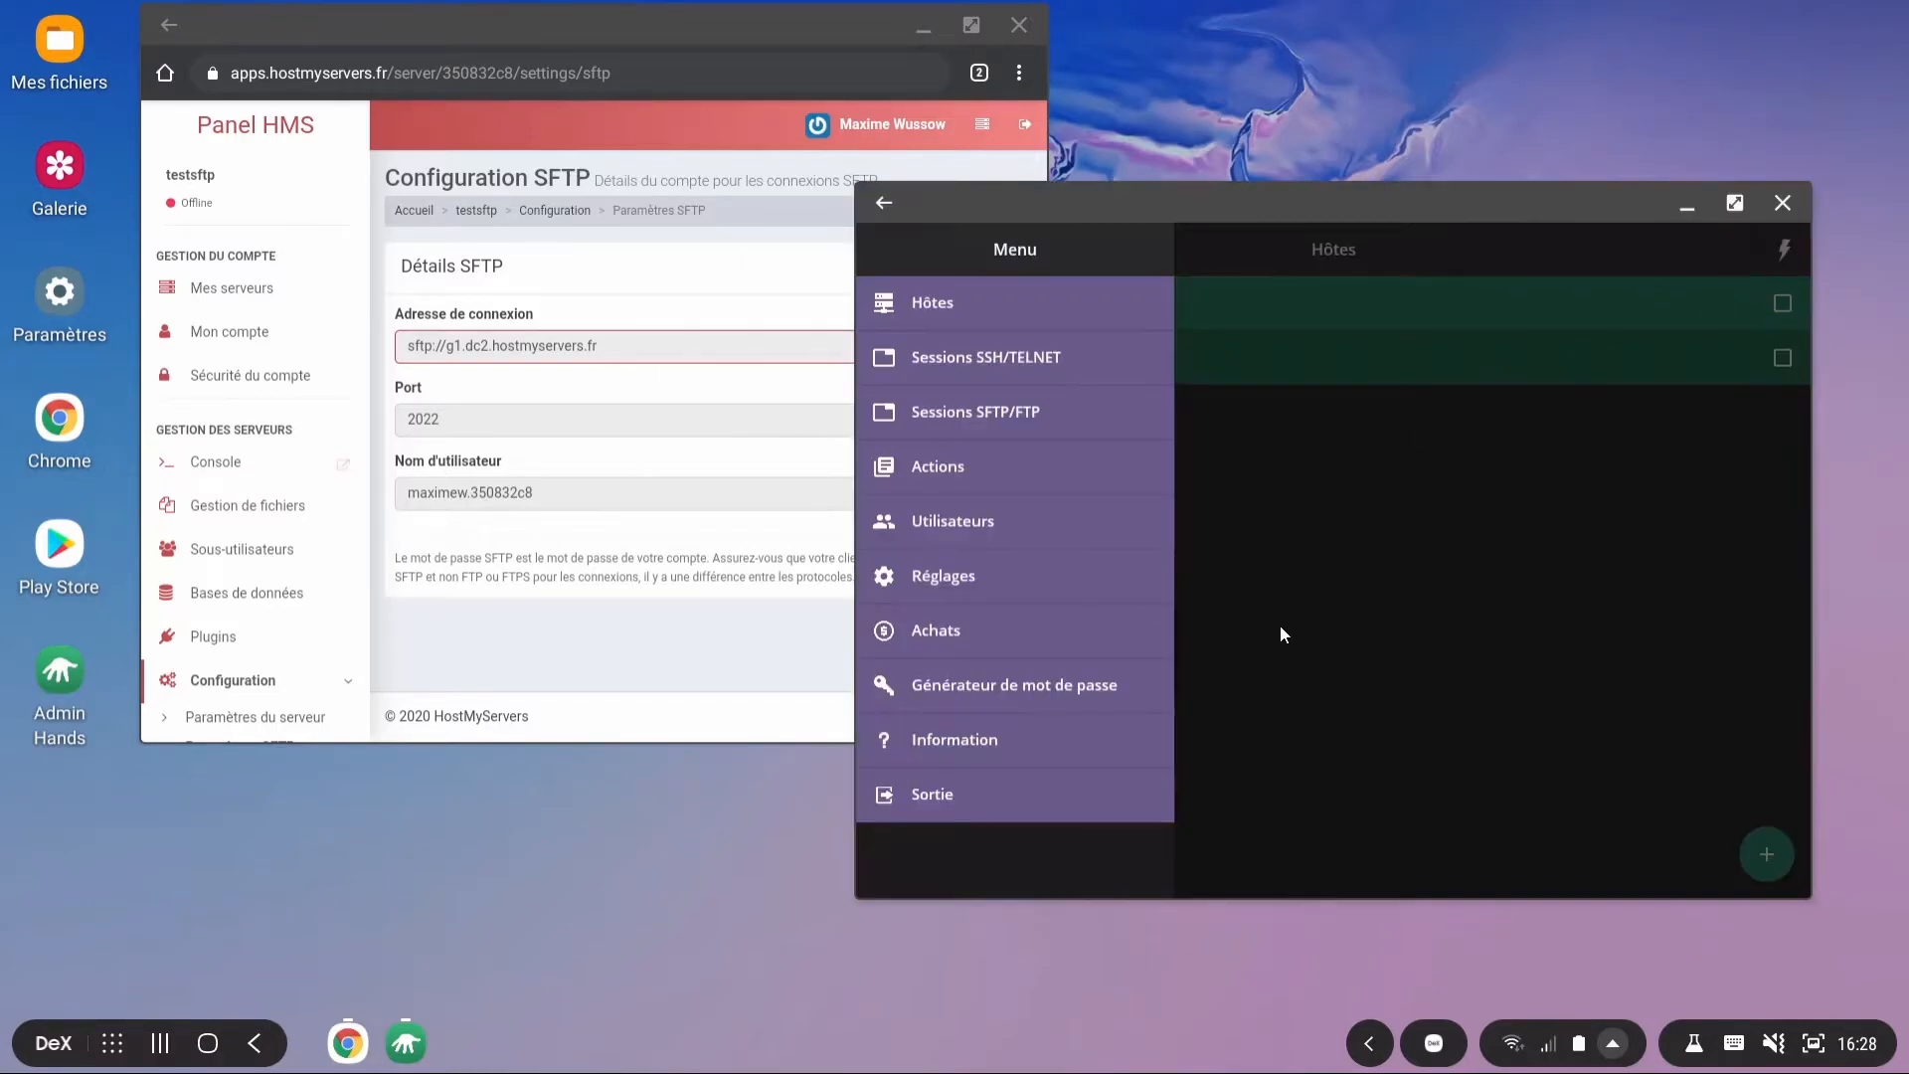
click(1027, 319)
click(1766, 856)
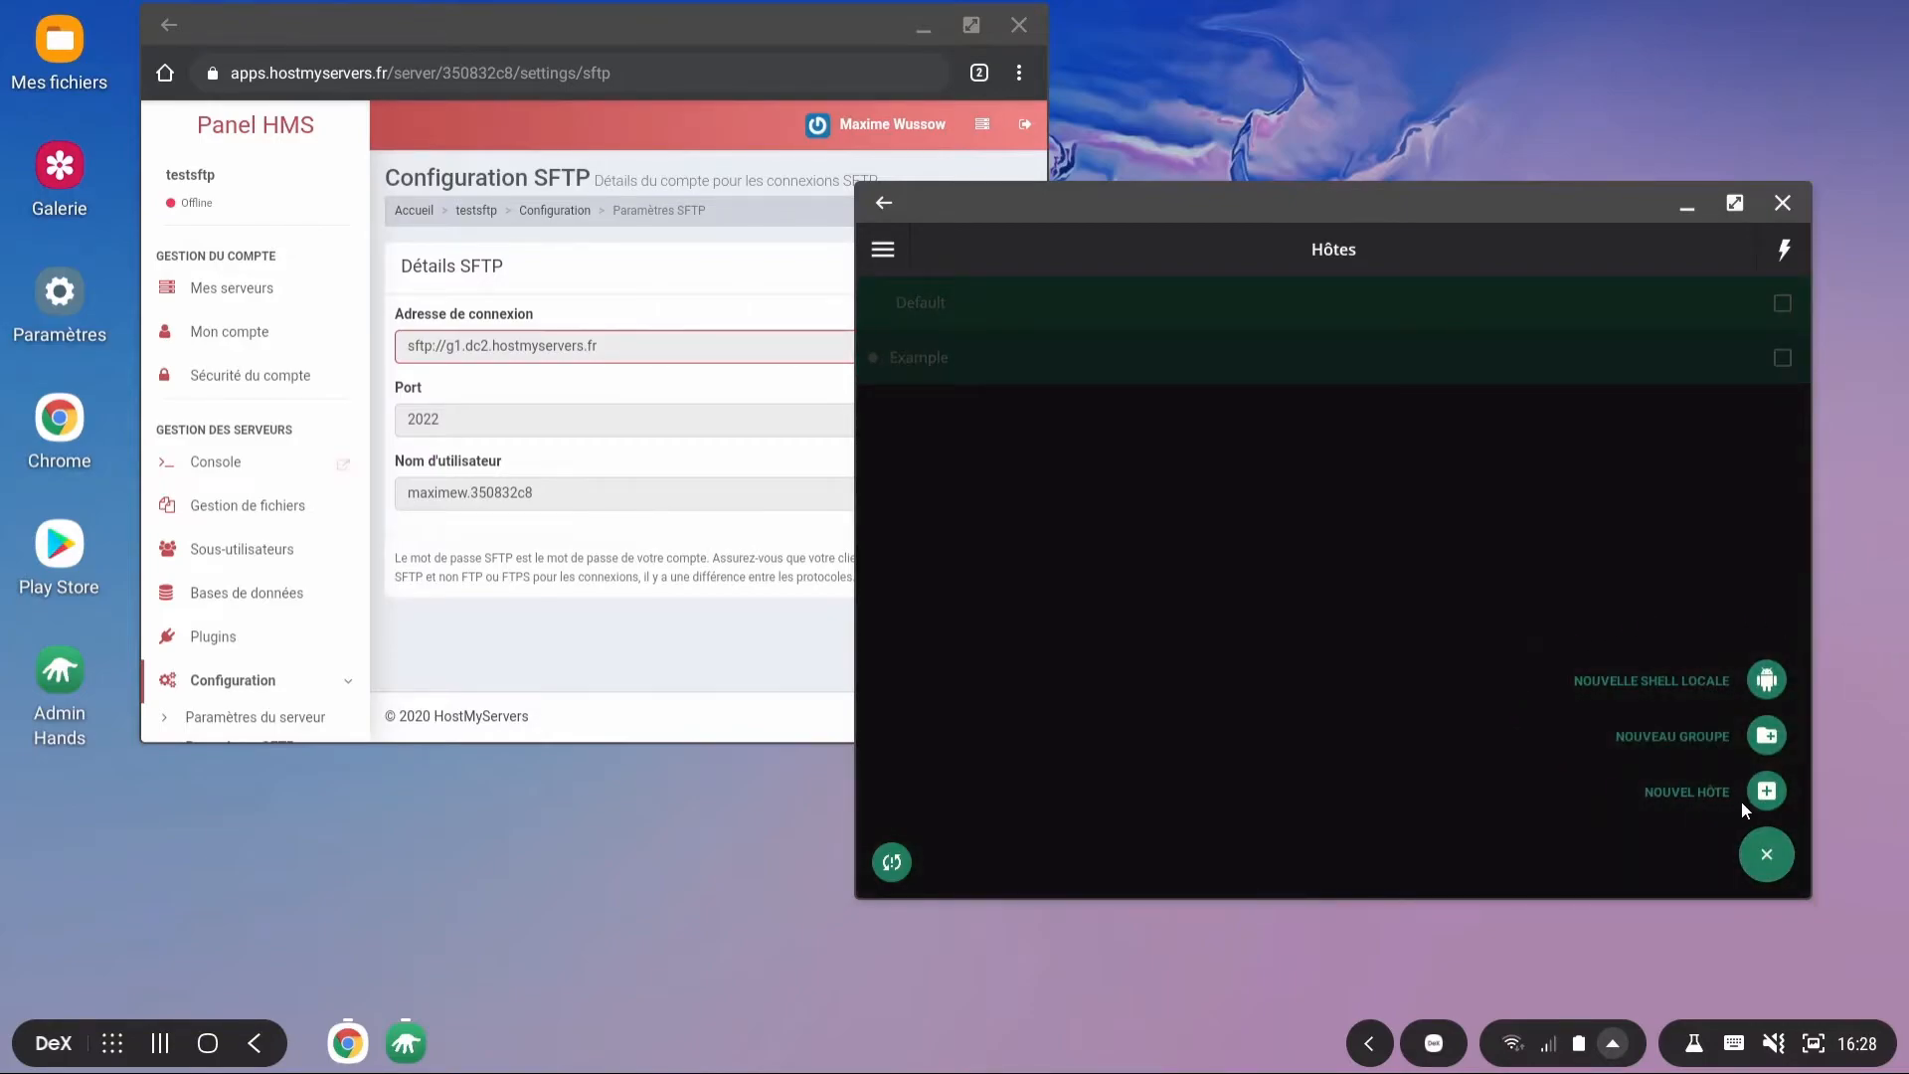
Step: Create a new host named 'Serveur de test' in the Default group
click(1765, 796)
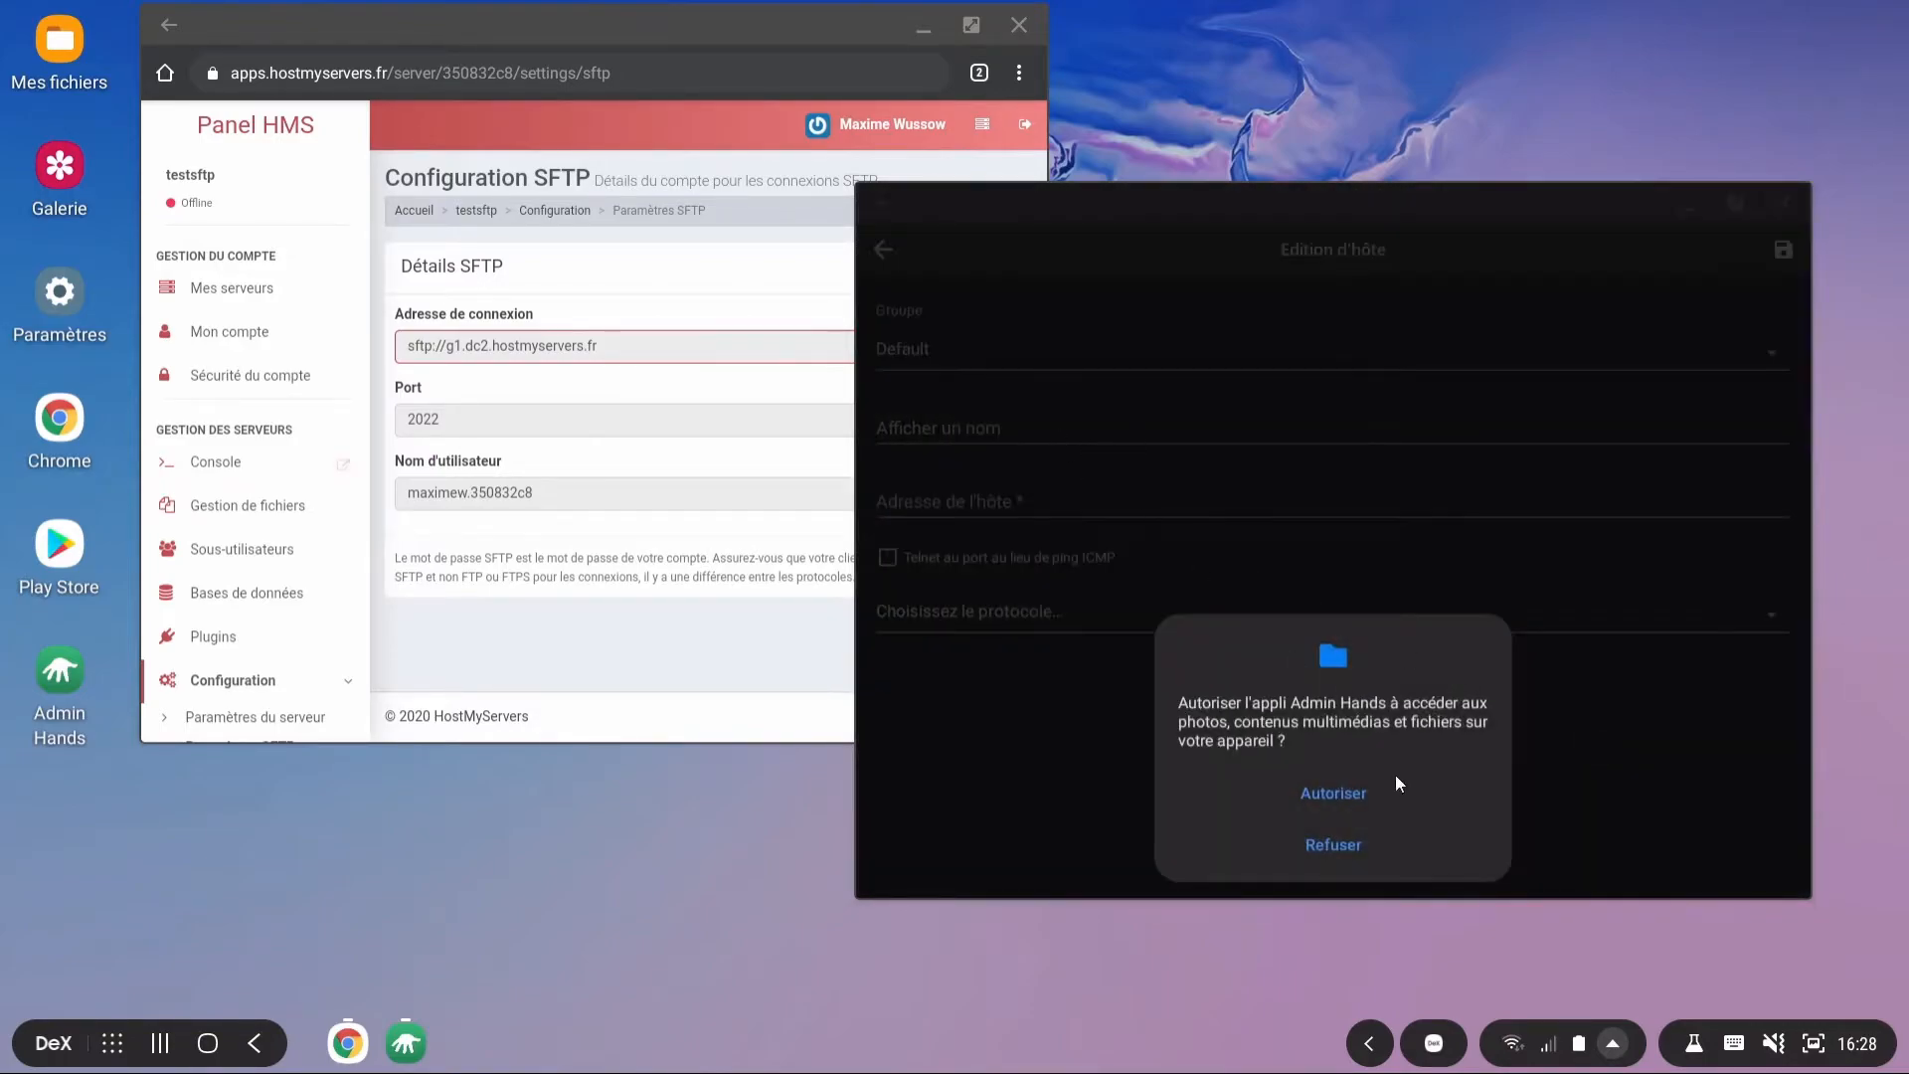
click(1345, 787)
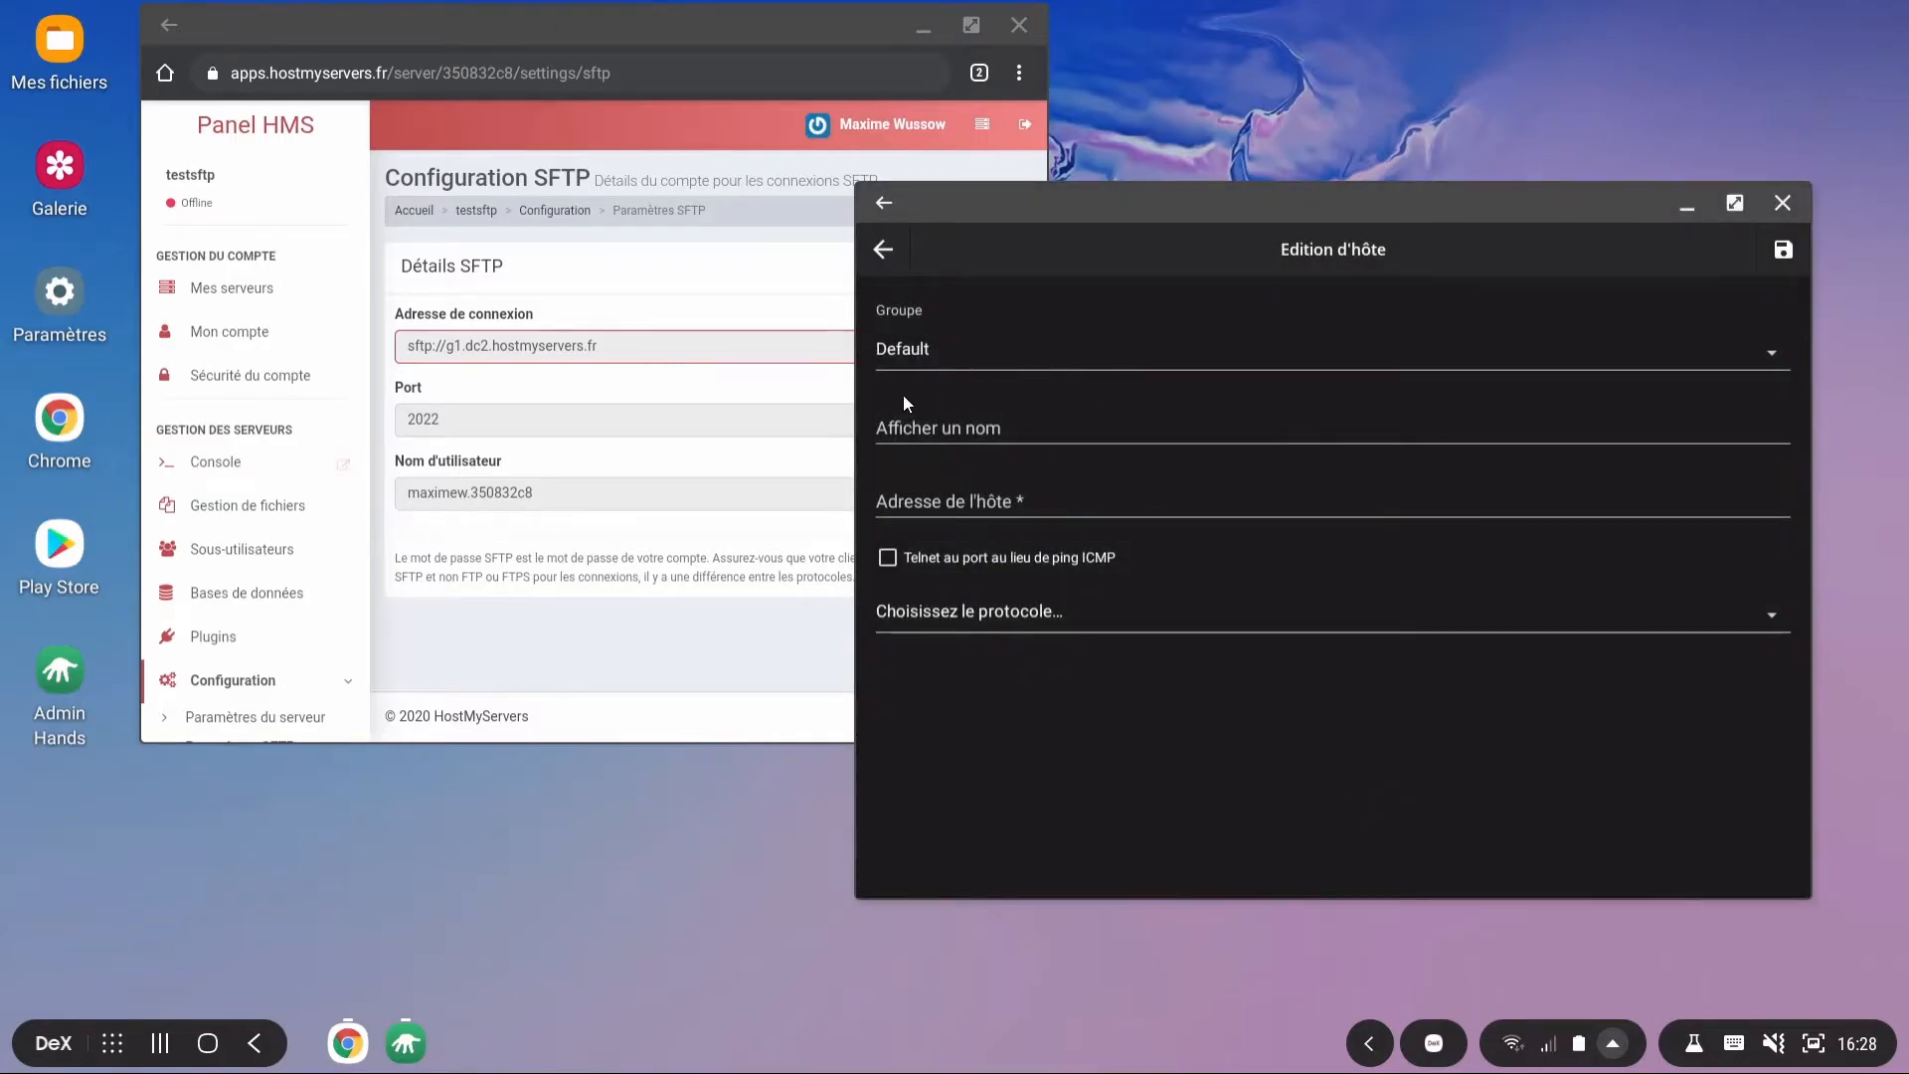
click(1008, 417)
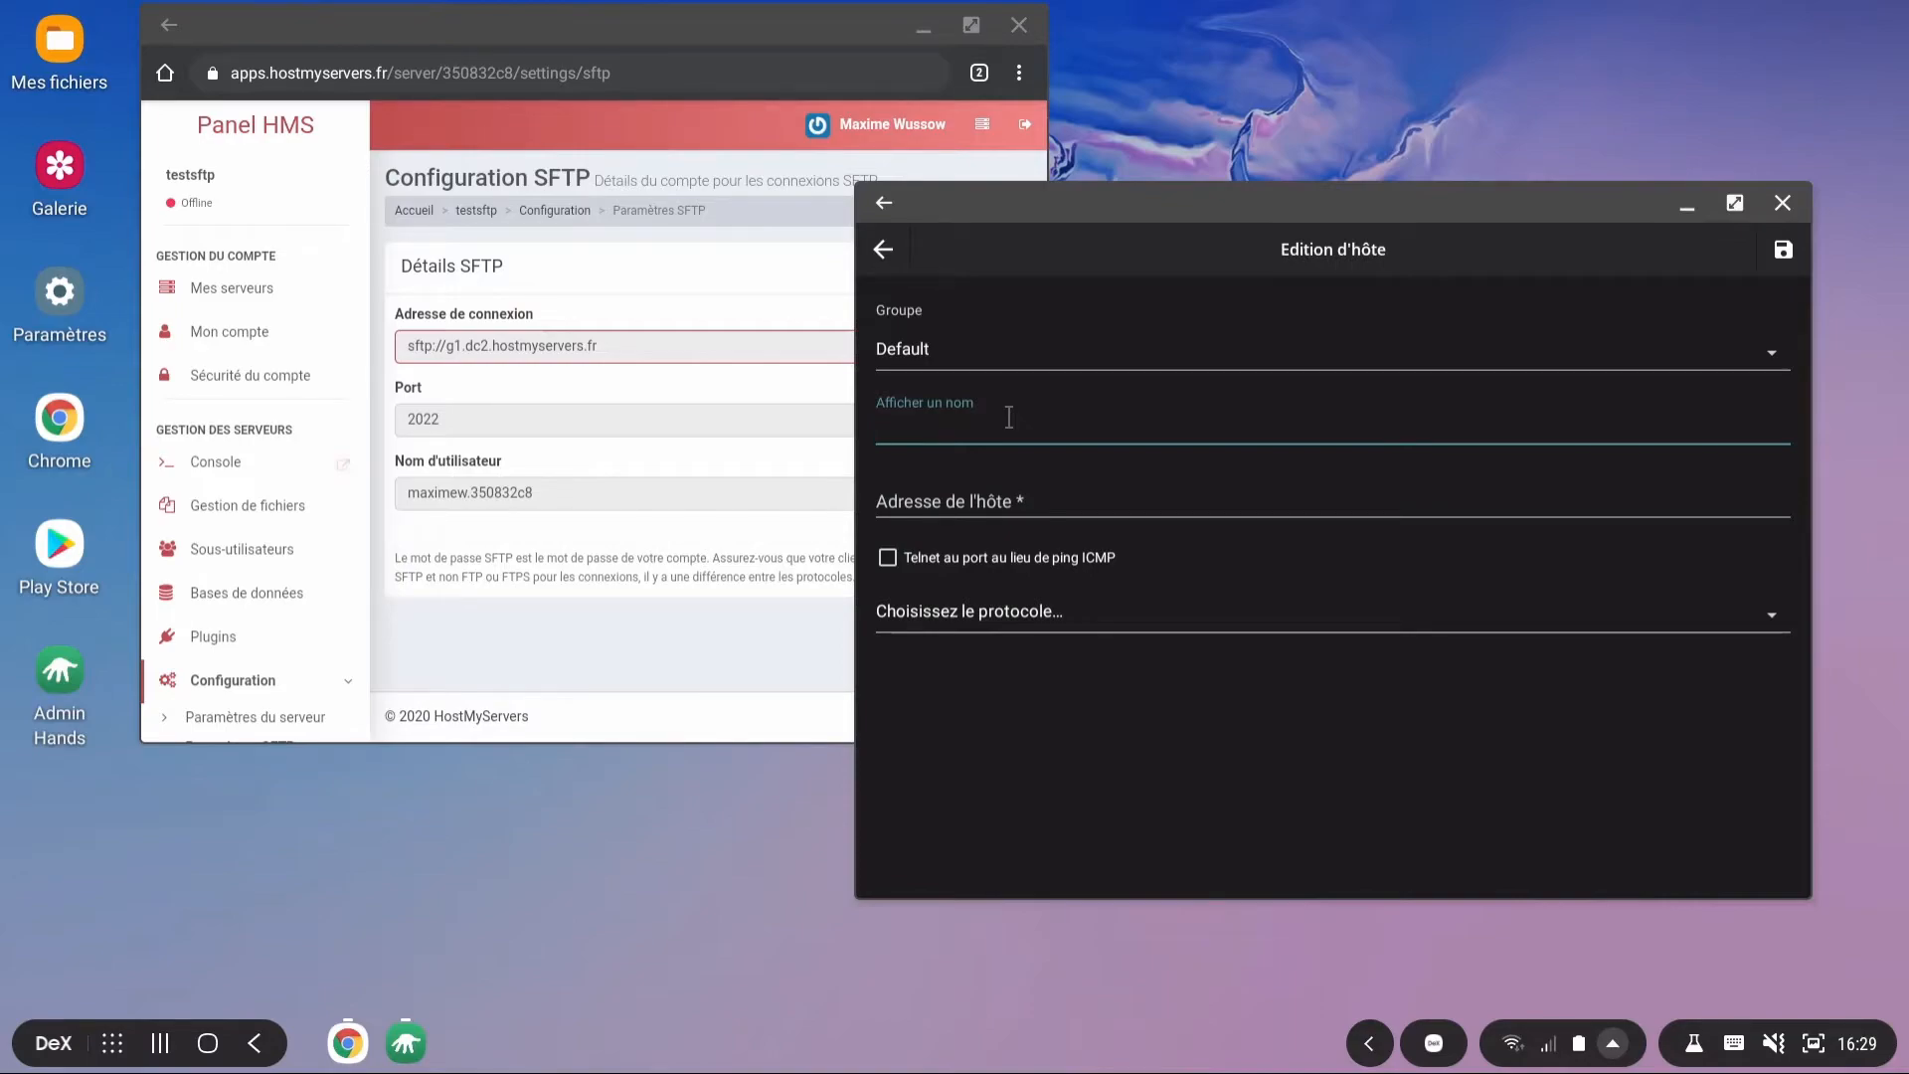
text(Serveur de test)
Step: Paste g1.dc2.hostmyservers.fr from the panel into the host's Adresse de l'hôte field
click(950, 505)
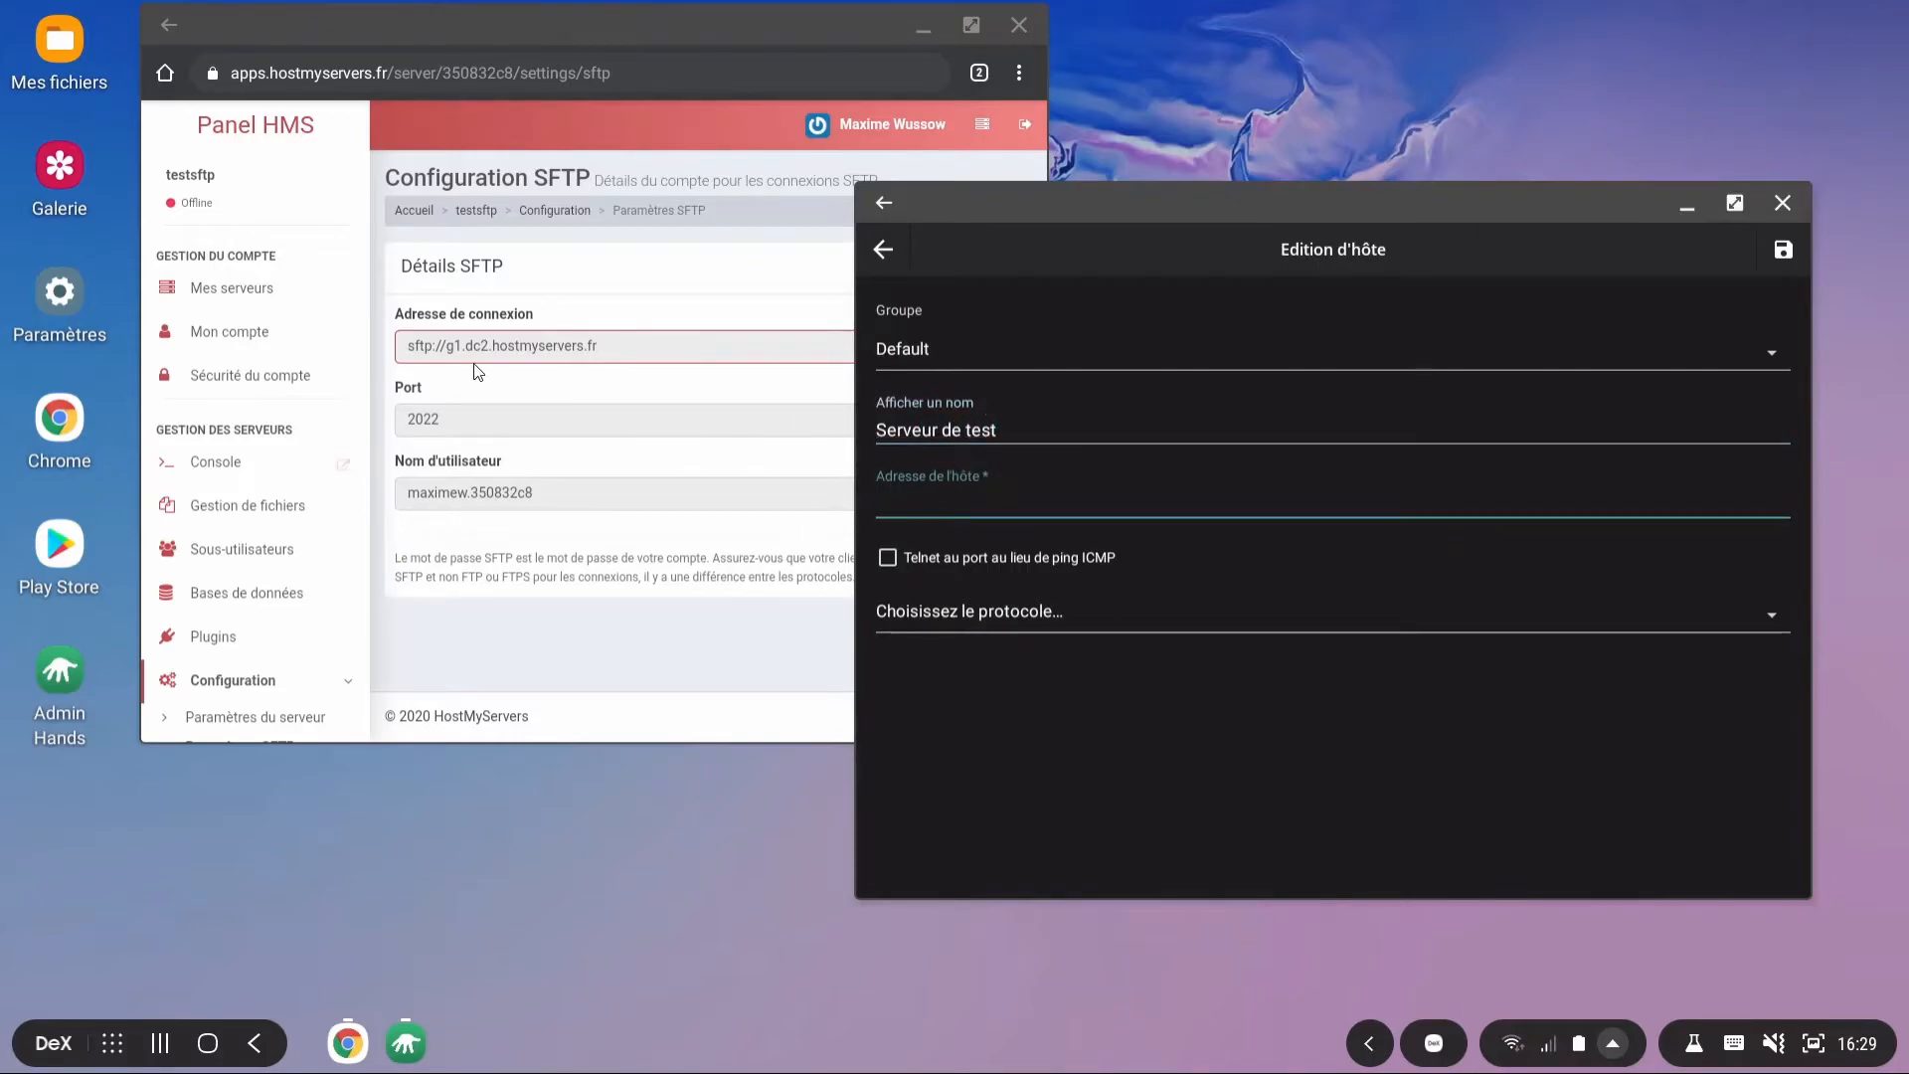
drag(629, 345, 448, 348)
key(ctrl+c)
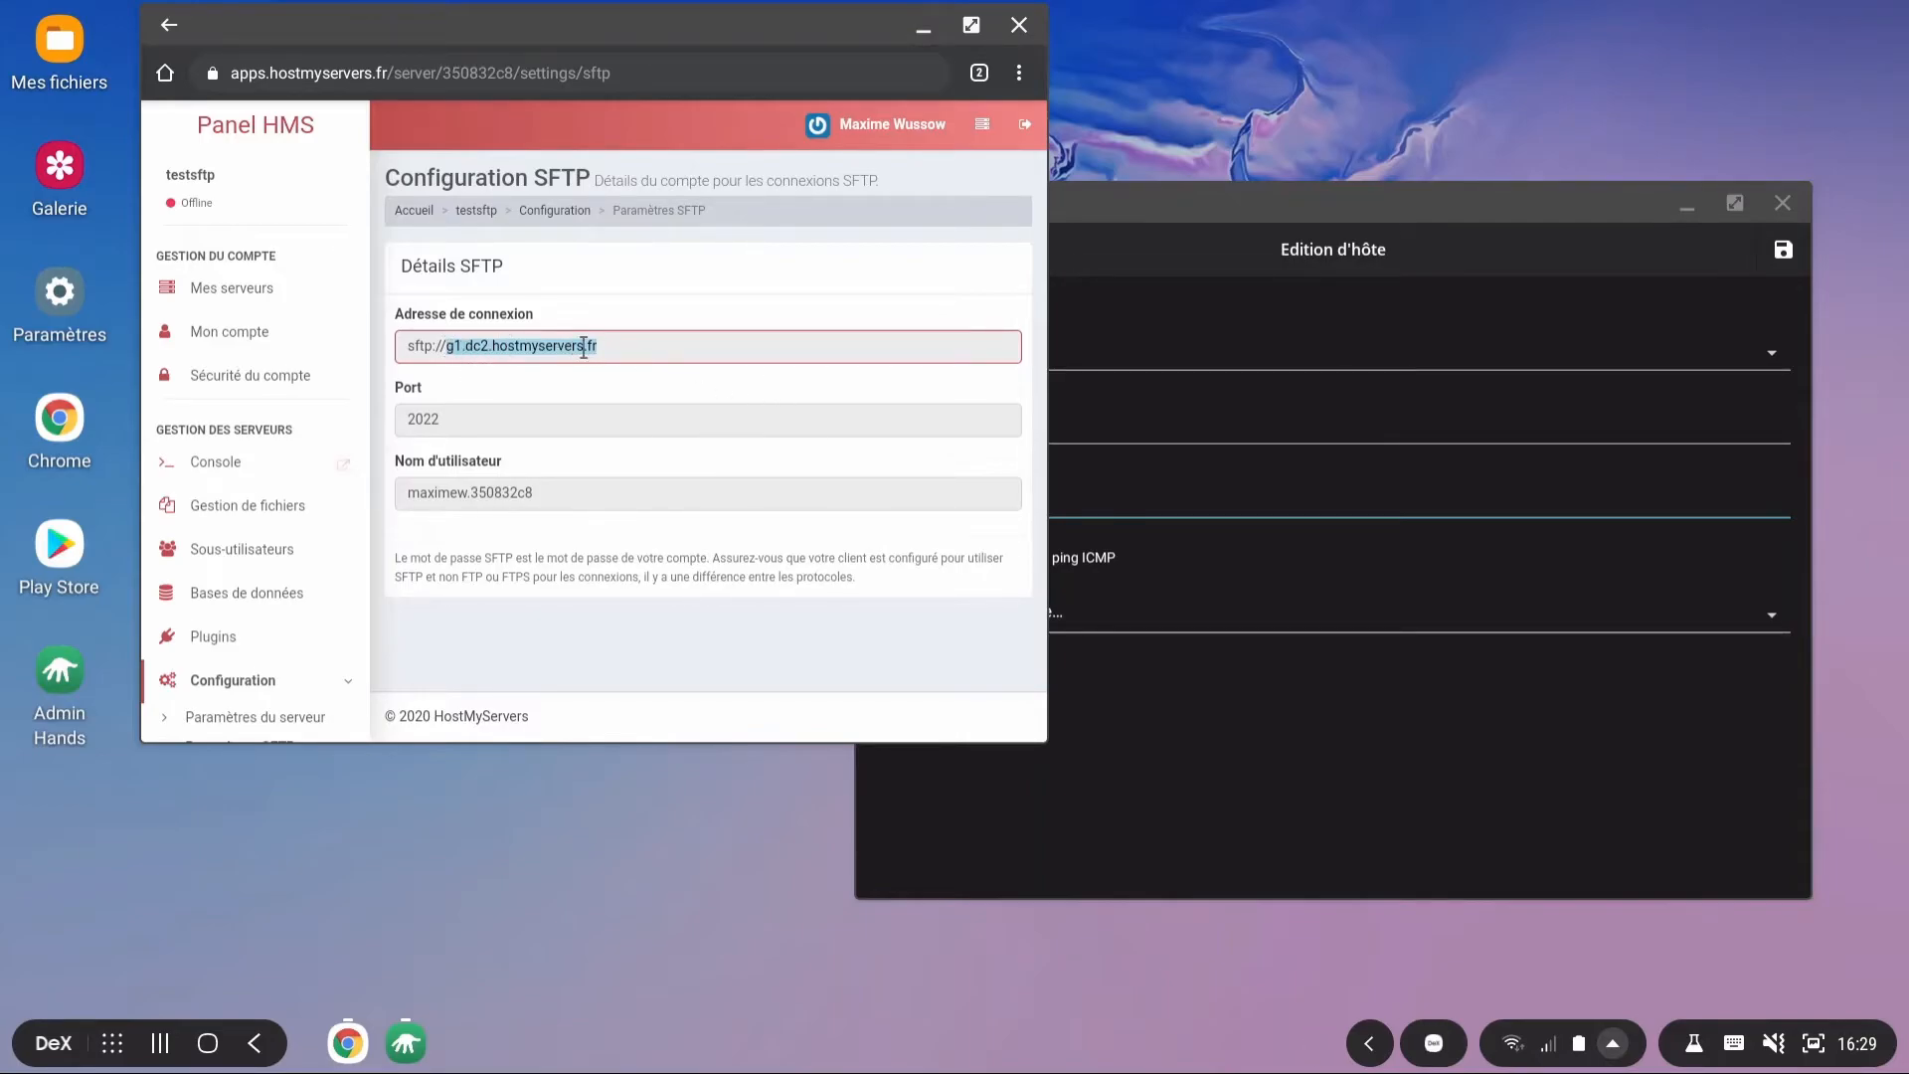
right_click(989, 503)
click(1052, 612)
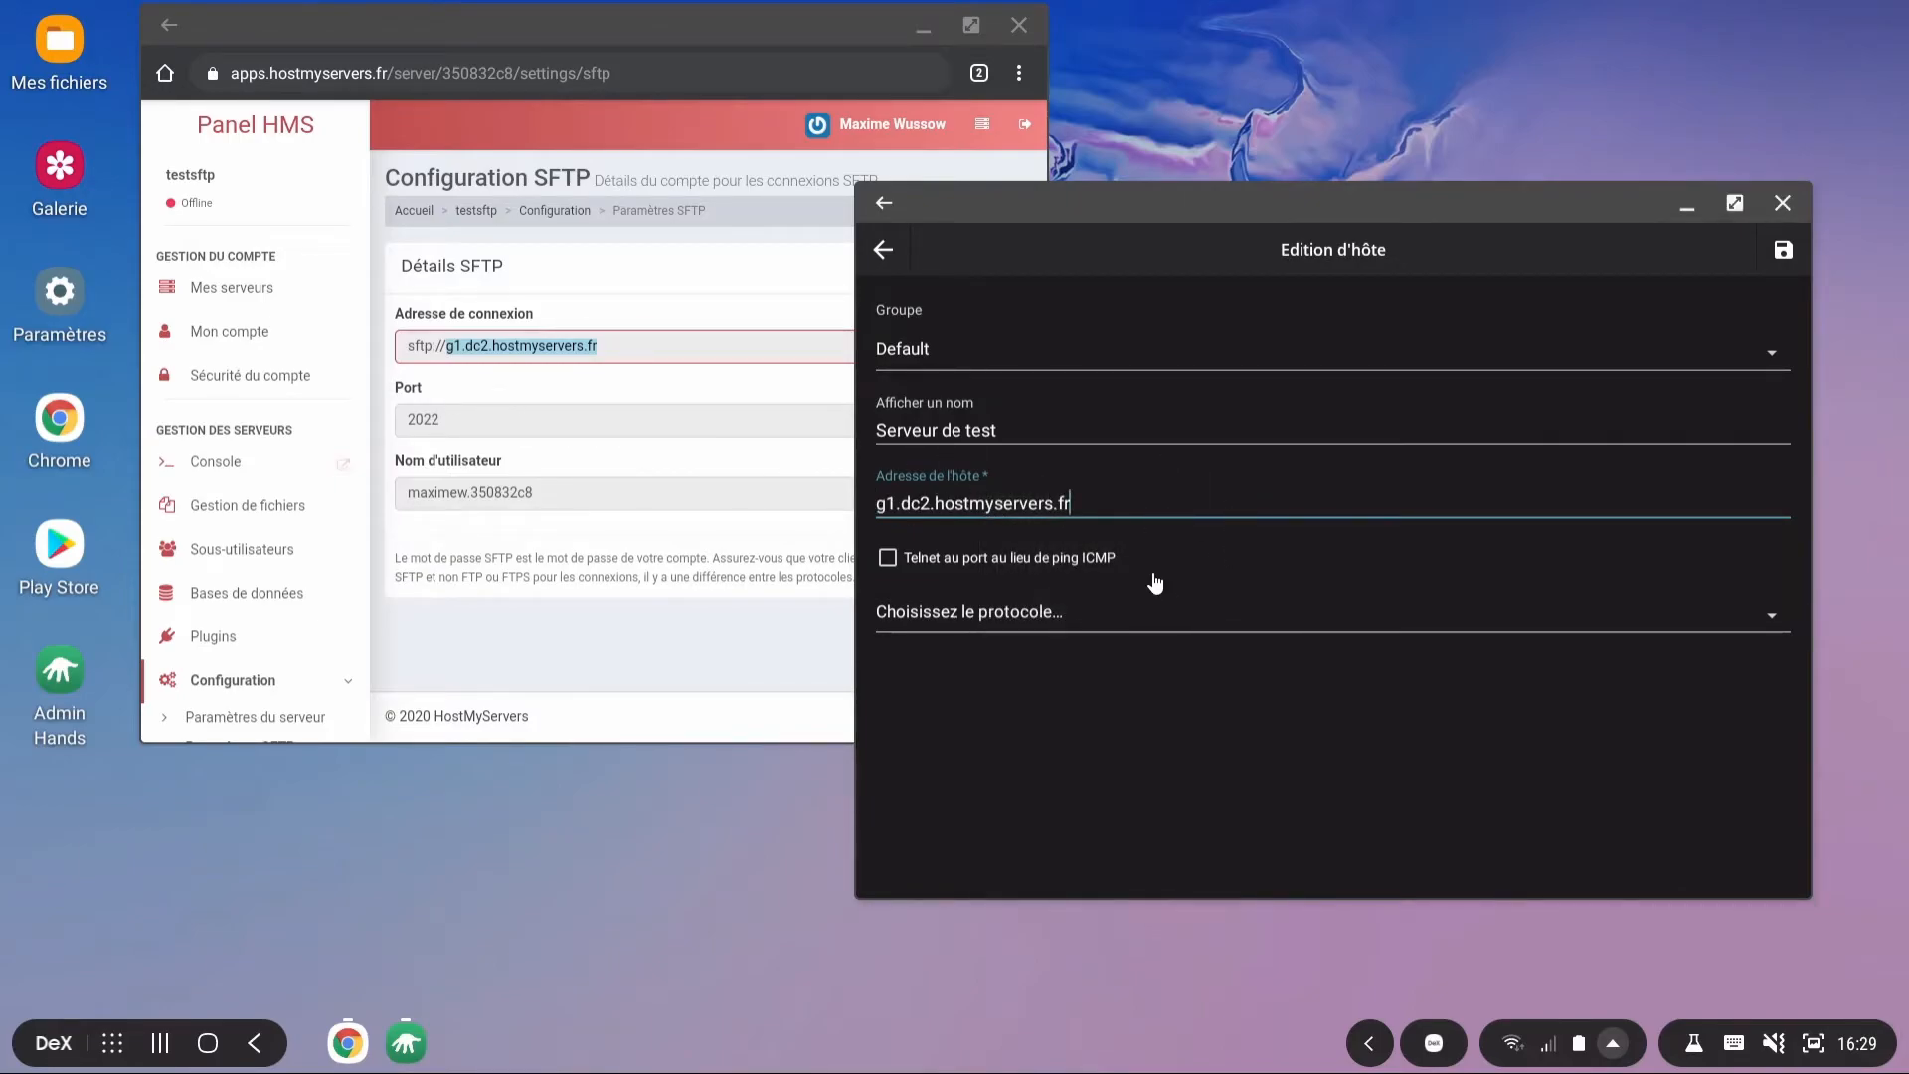
Step: Set the Serveur de test host to SSH/SFTP on port 2022
click(1041, 610)
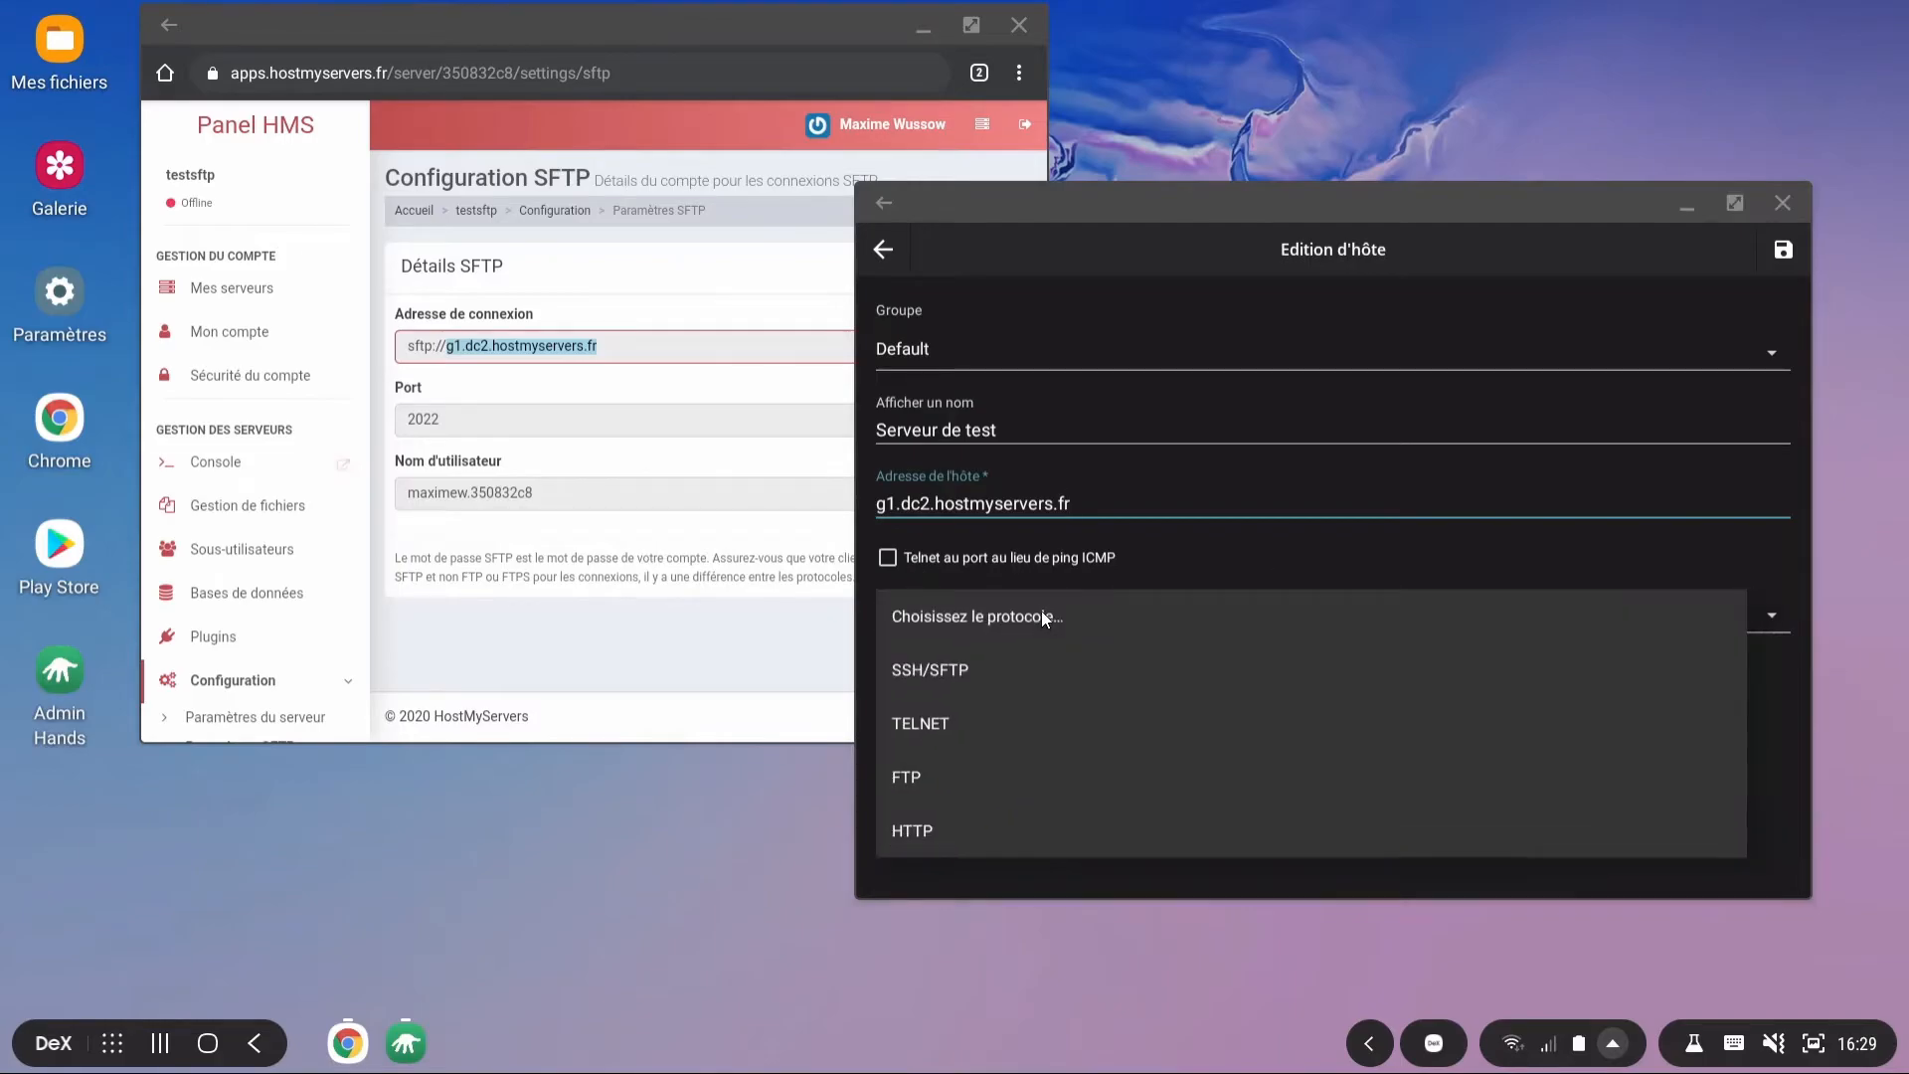
click(956, 670)
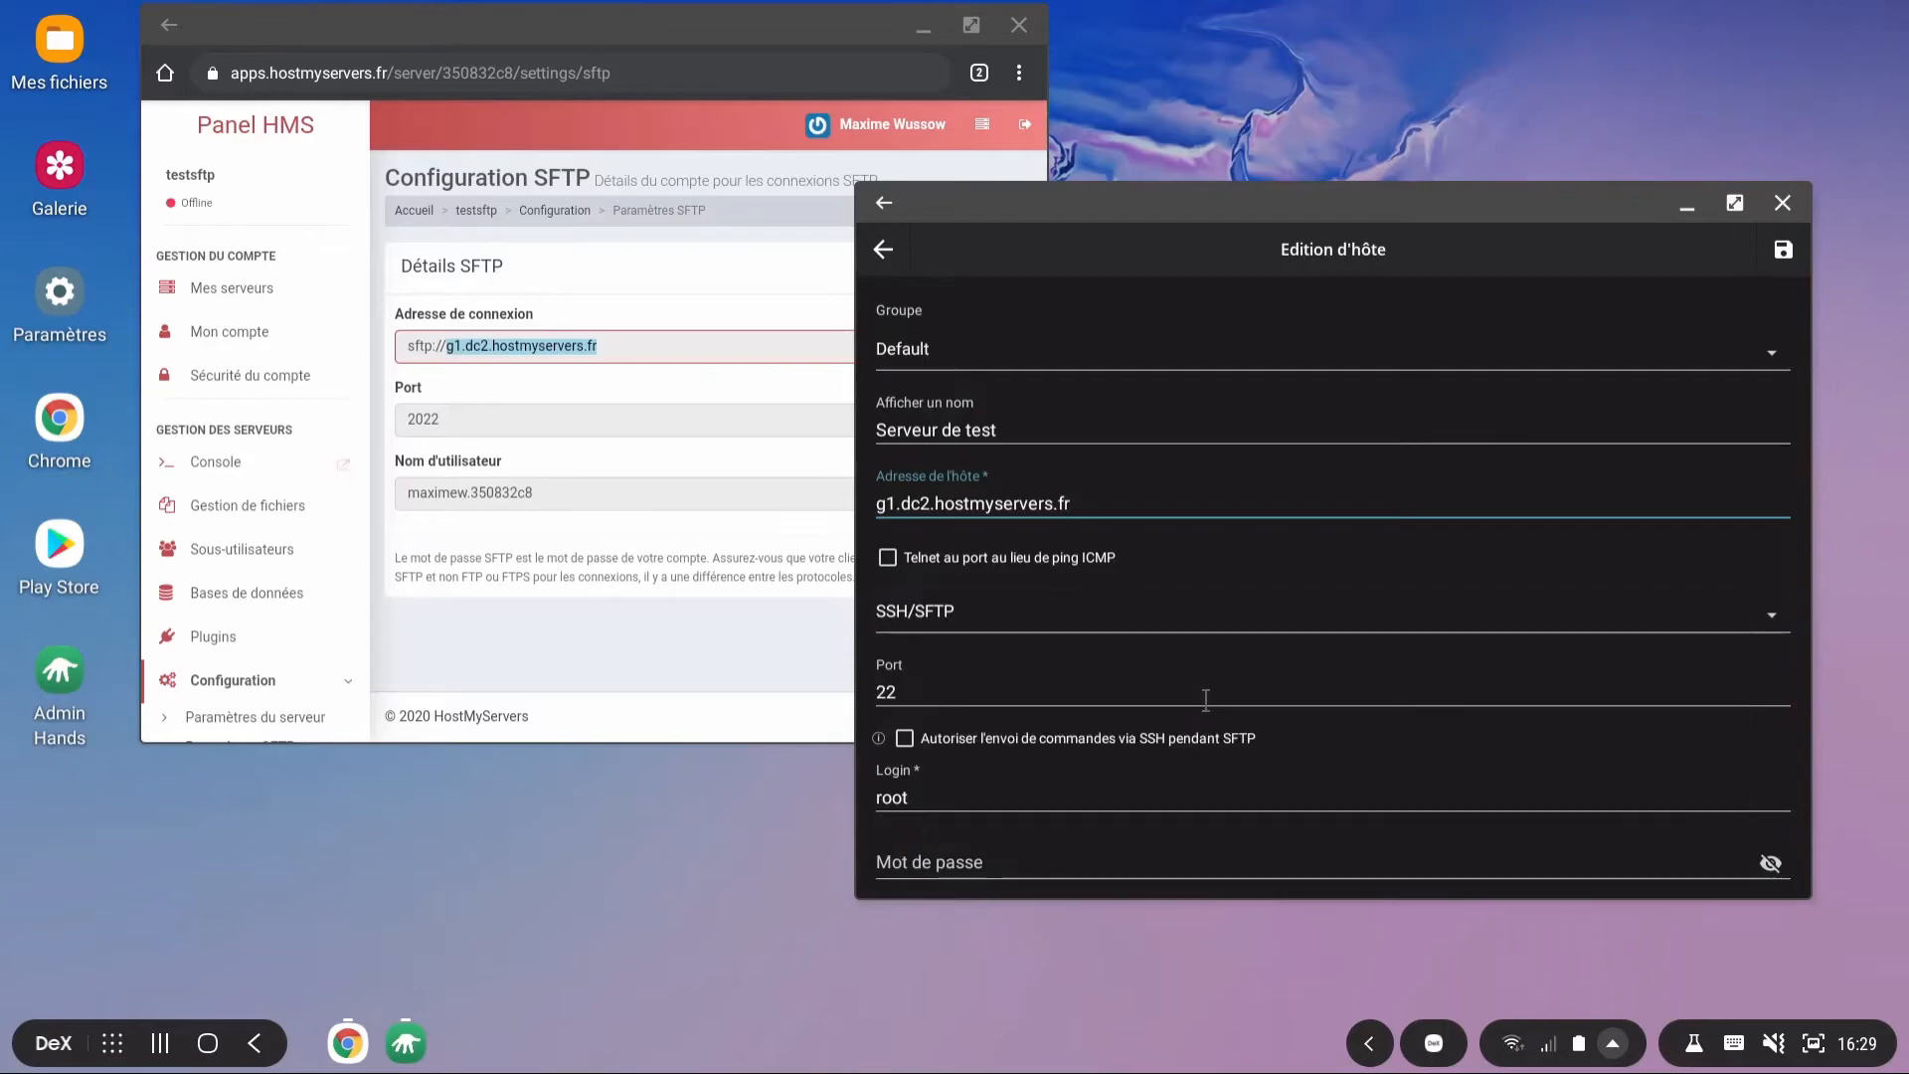
scroll(1207, 700, down, 2)
scroll(1166, 668, down, 1)
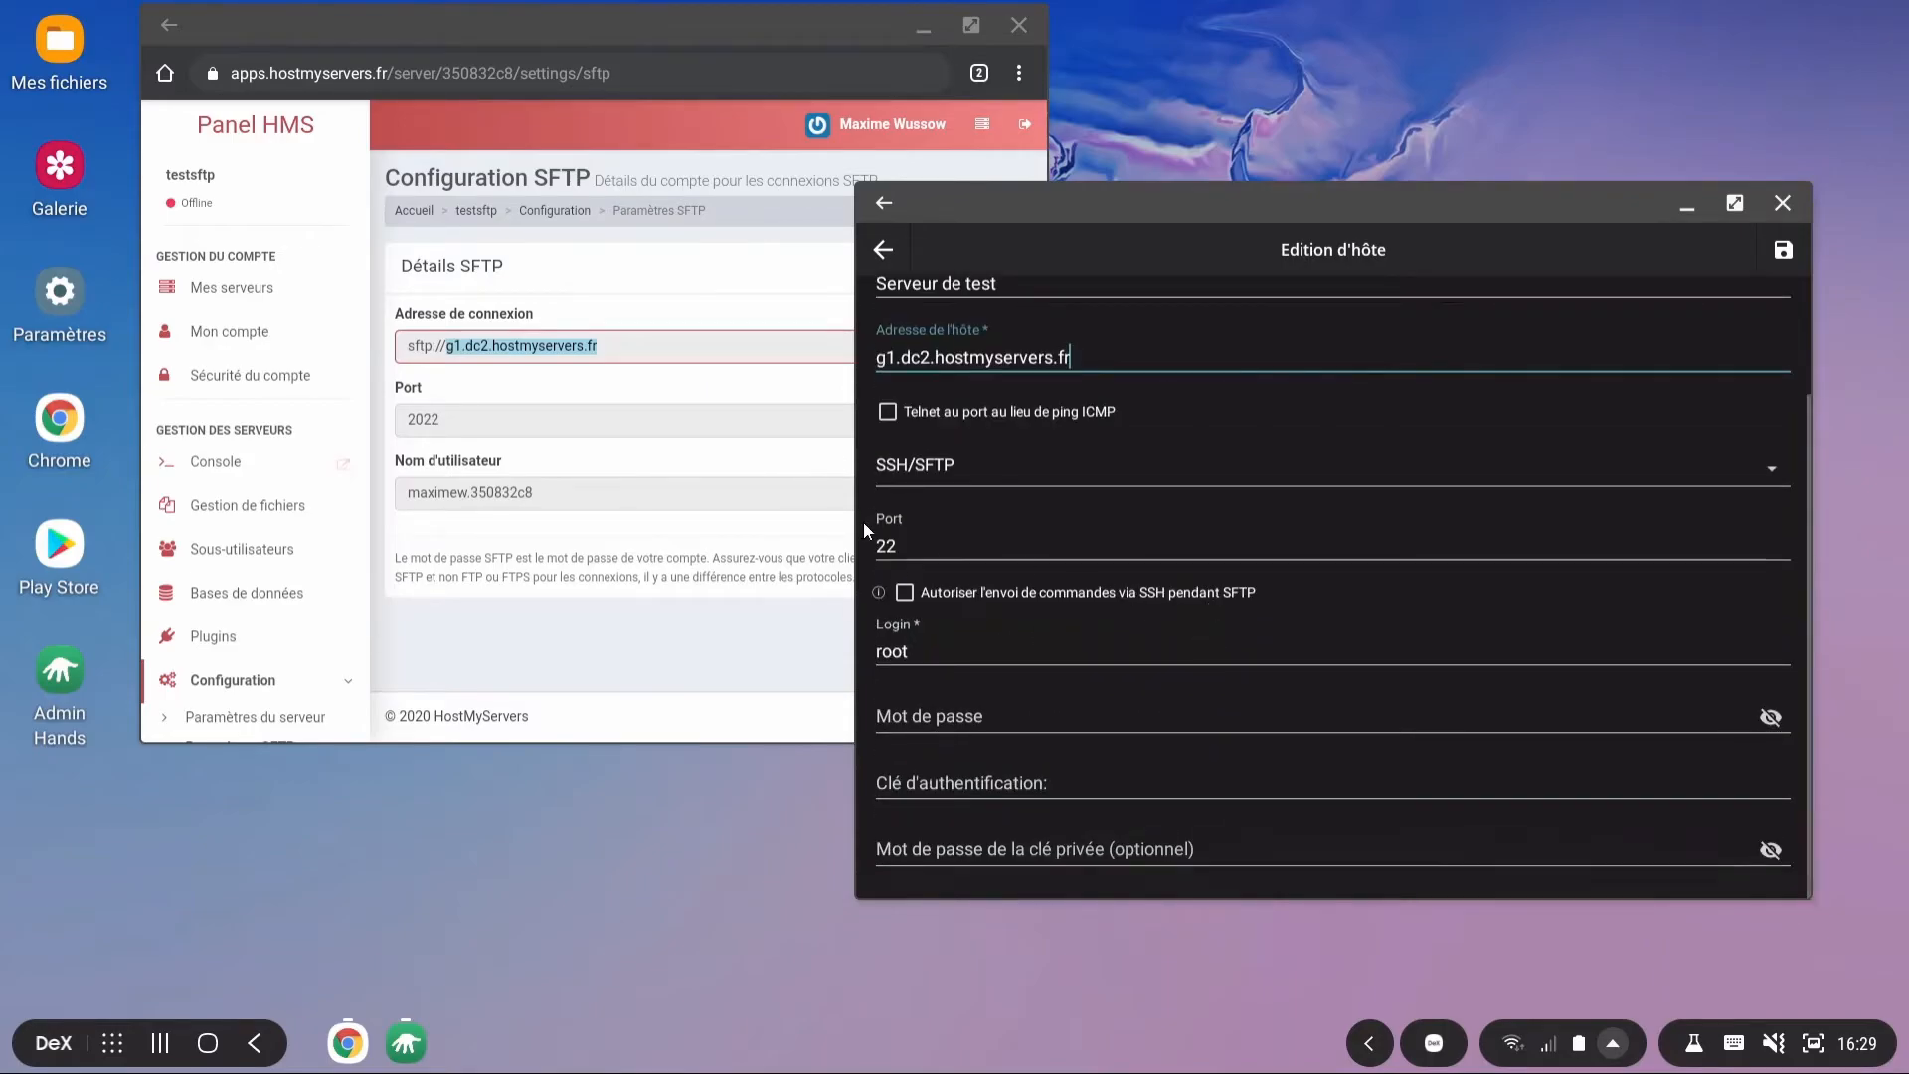
click(1041, 550)
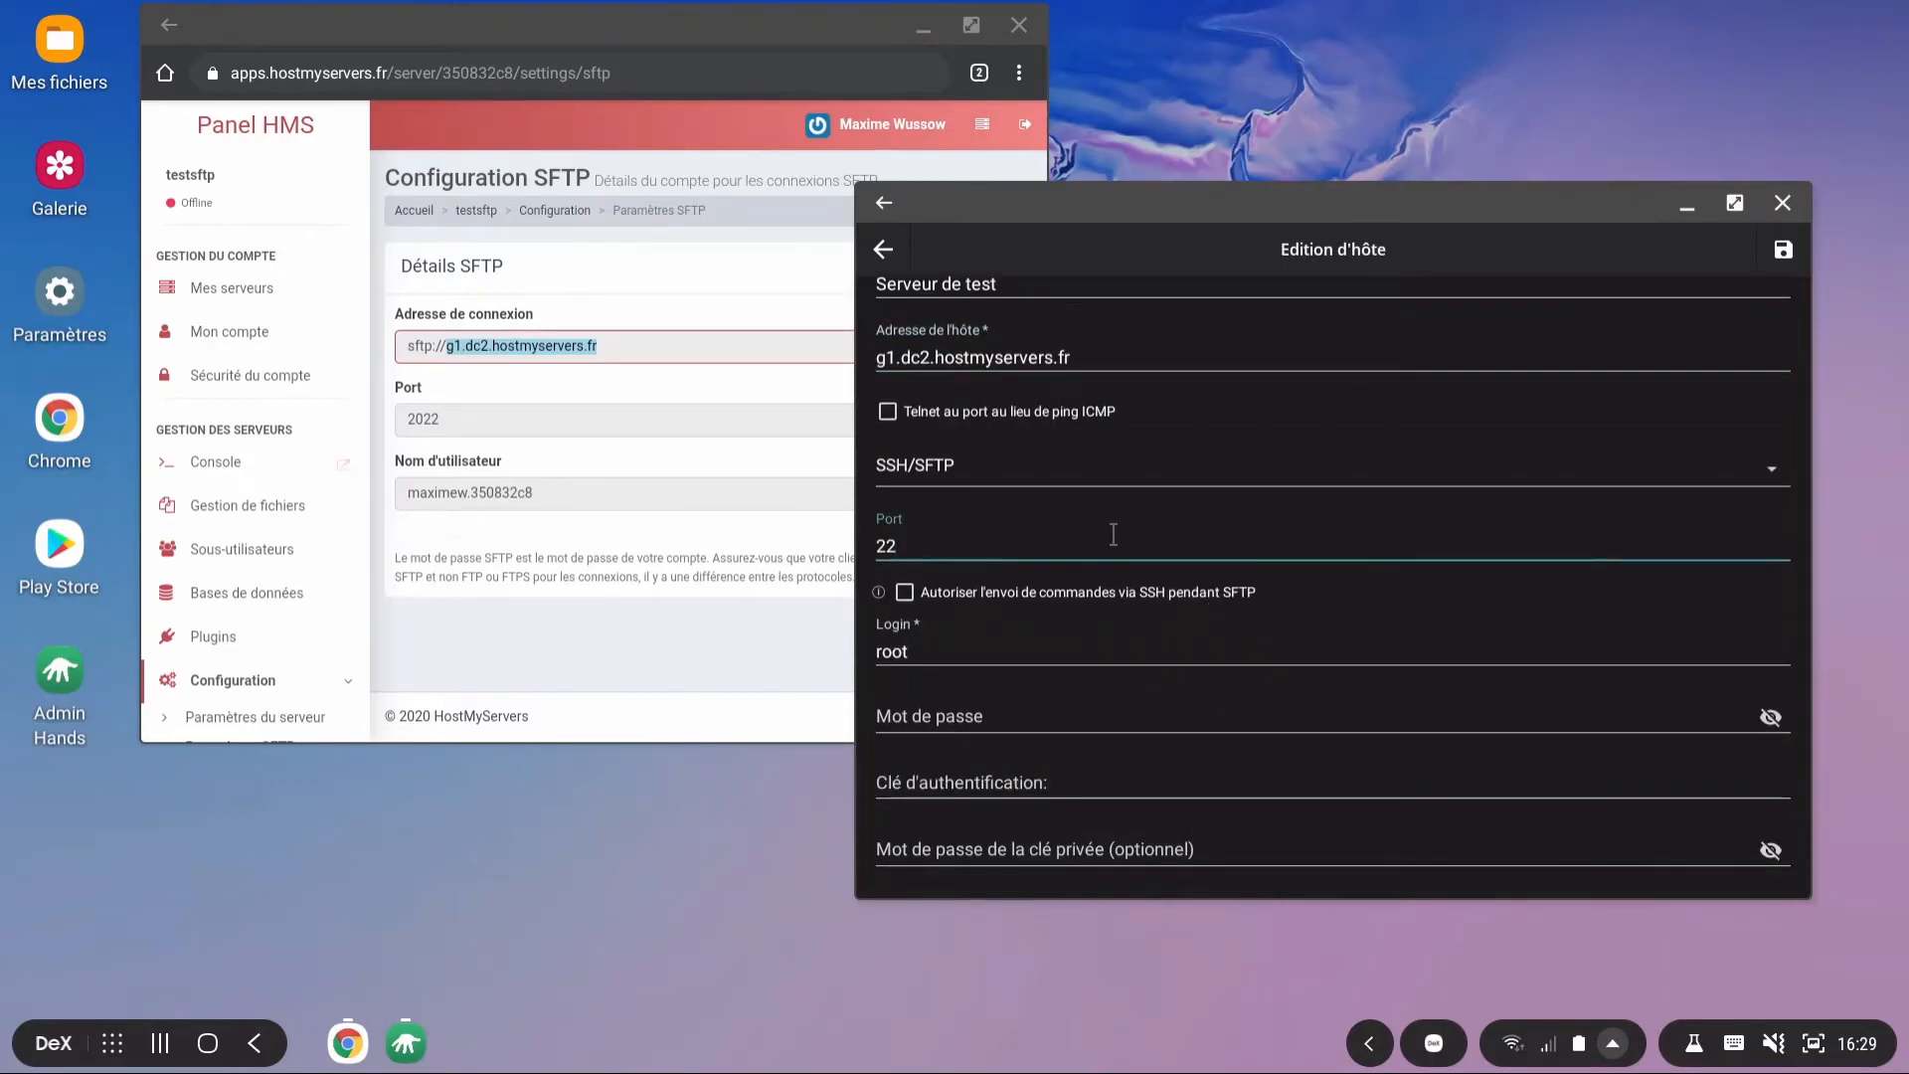
key(BackSpace)
key(BackSpace)
text(2022)
key(Tab)
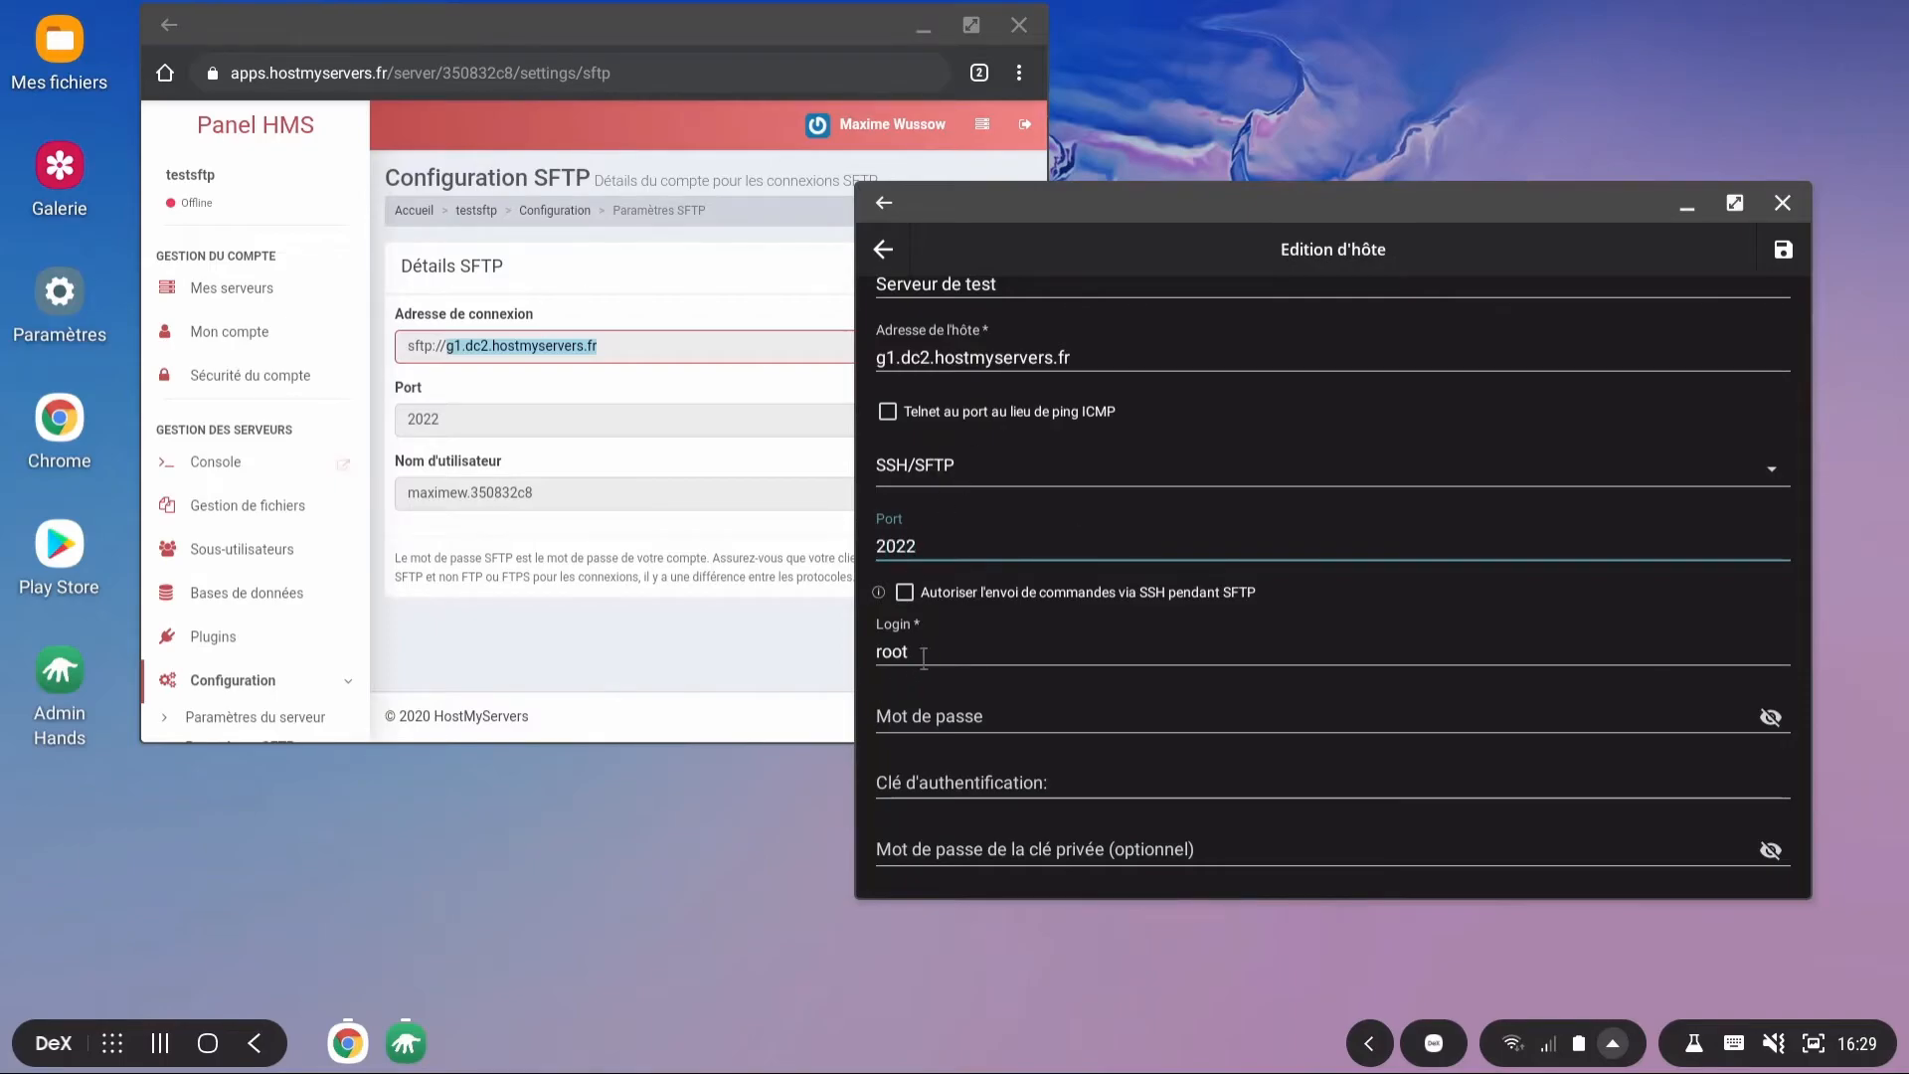
Step: Copy the panel's SFTP username and paste it into the Login field
double_click(482, 500)
key(ctrl+c)
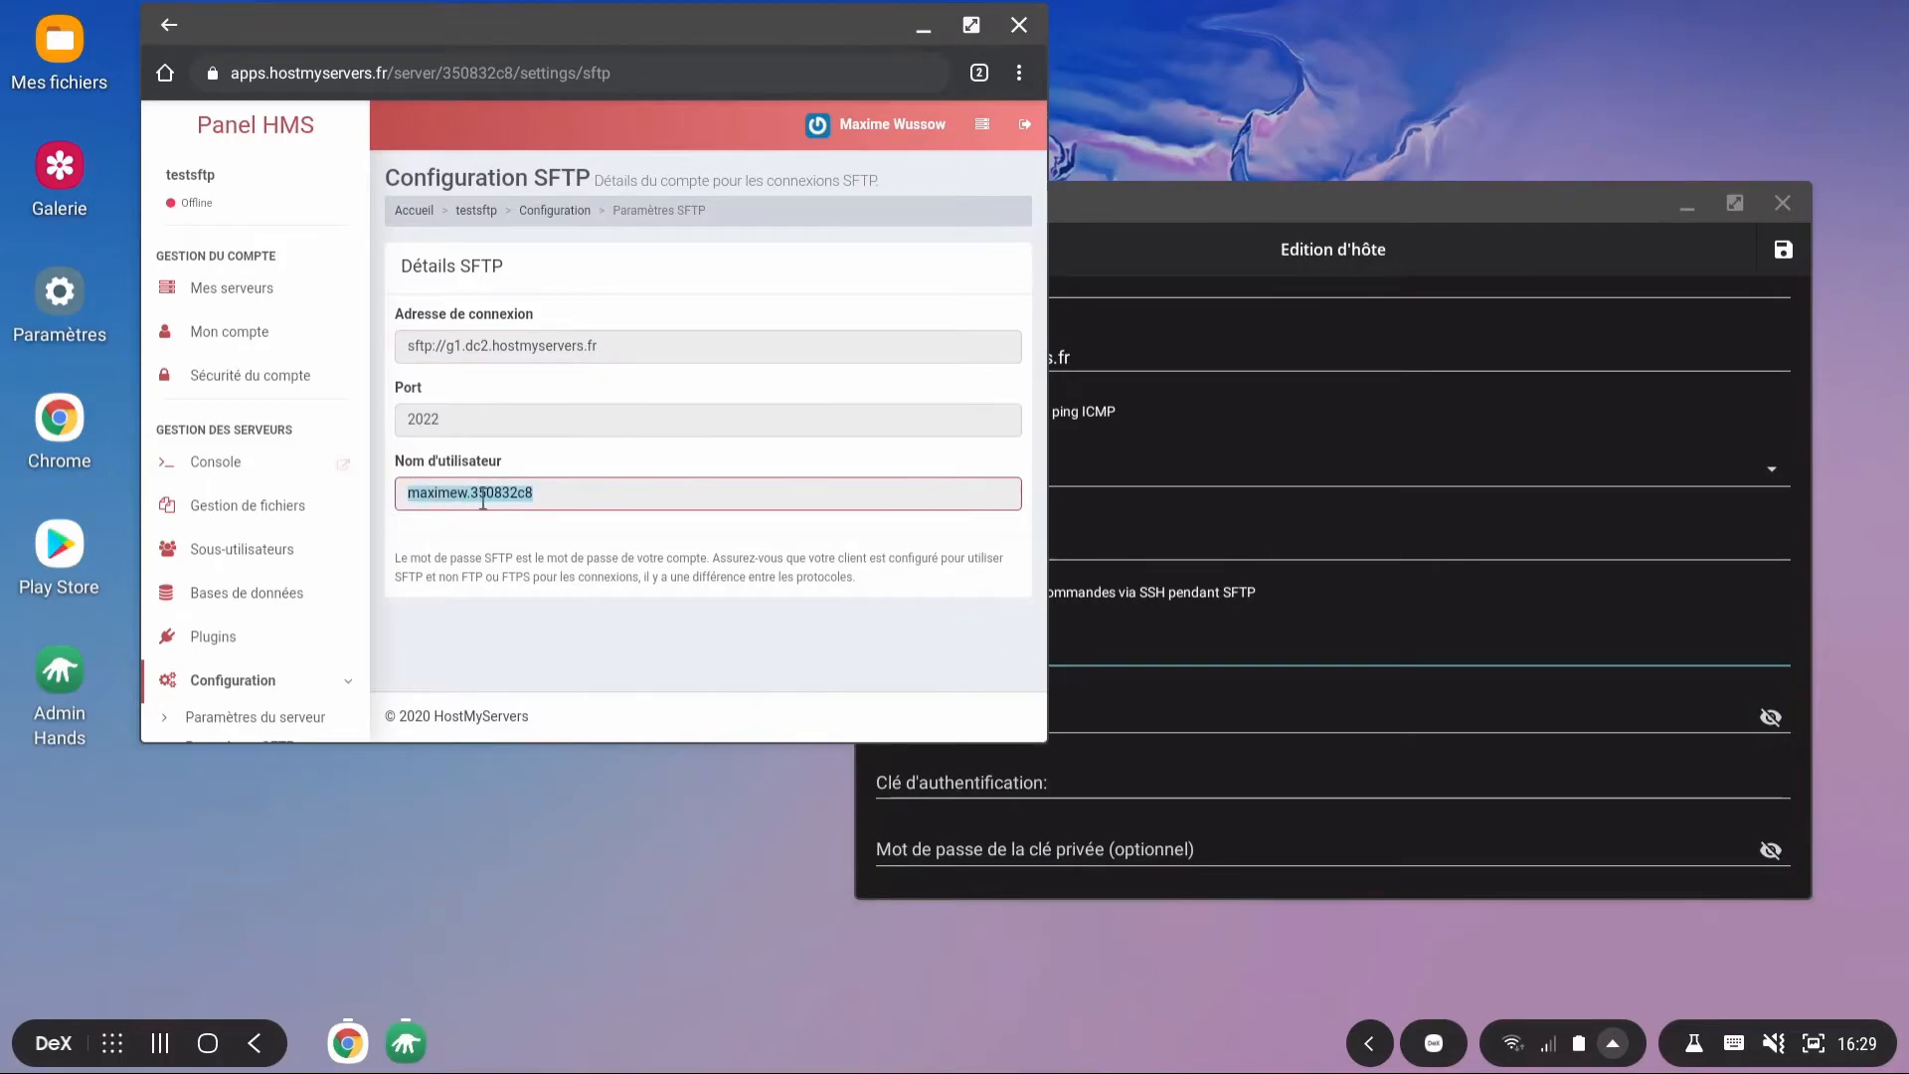
click(1179, 651)
right_click(1193, 651)
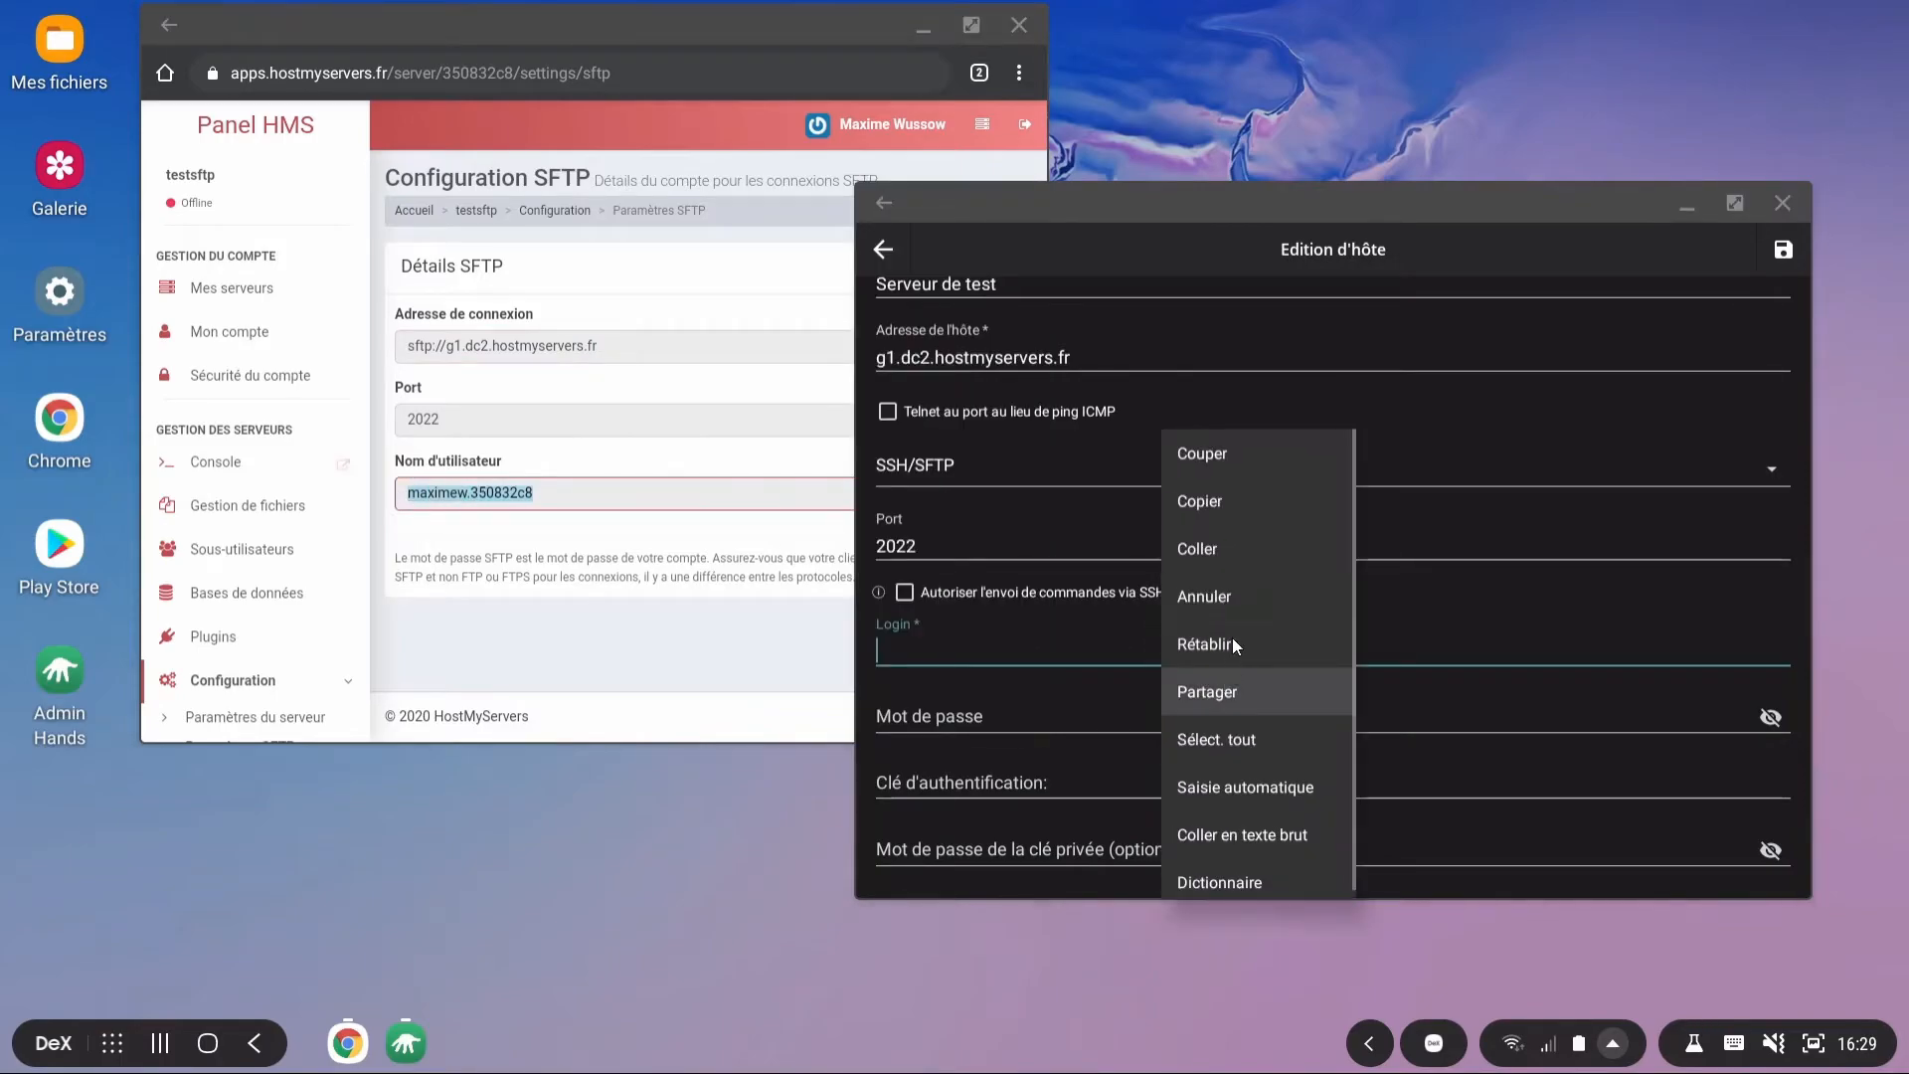
click(1225, 548)
Step: Enter and verify the SFTP account password, then save the host entry
click(964, 724)
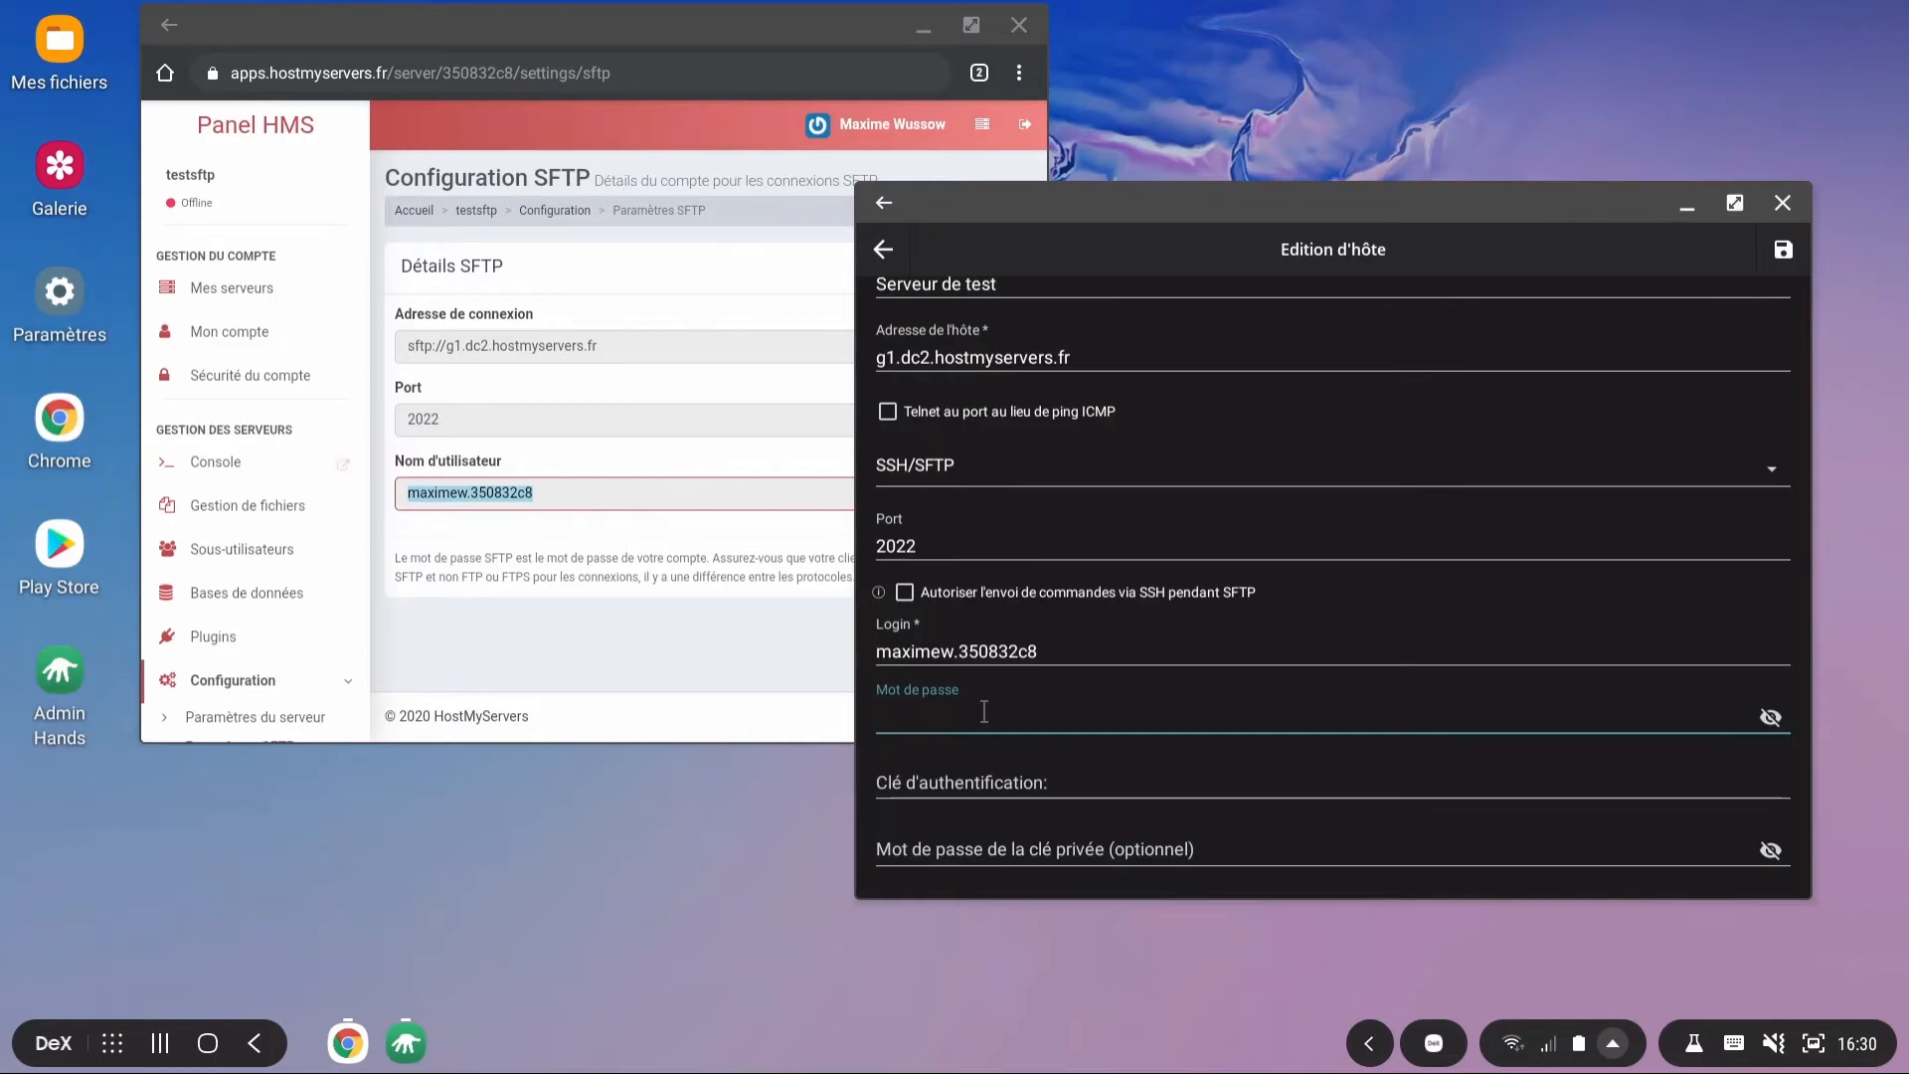
click(1769, 717)
click(1769, 717)
scroll(1644, 829, up, 3)
scroll(1063, 523, down, 3)
scroll(1134, 630, up, 3)
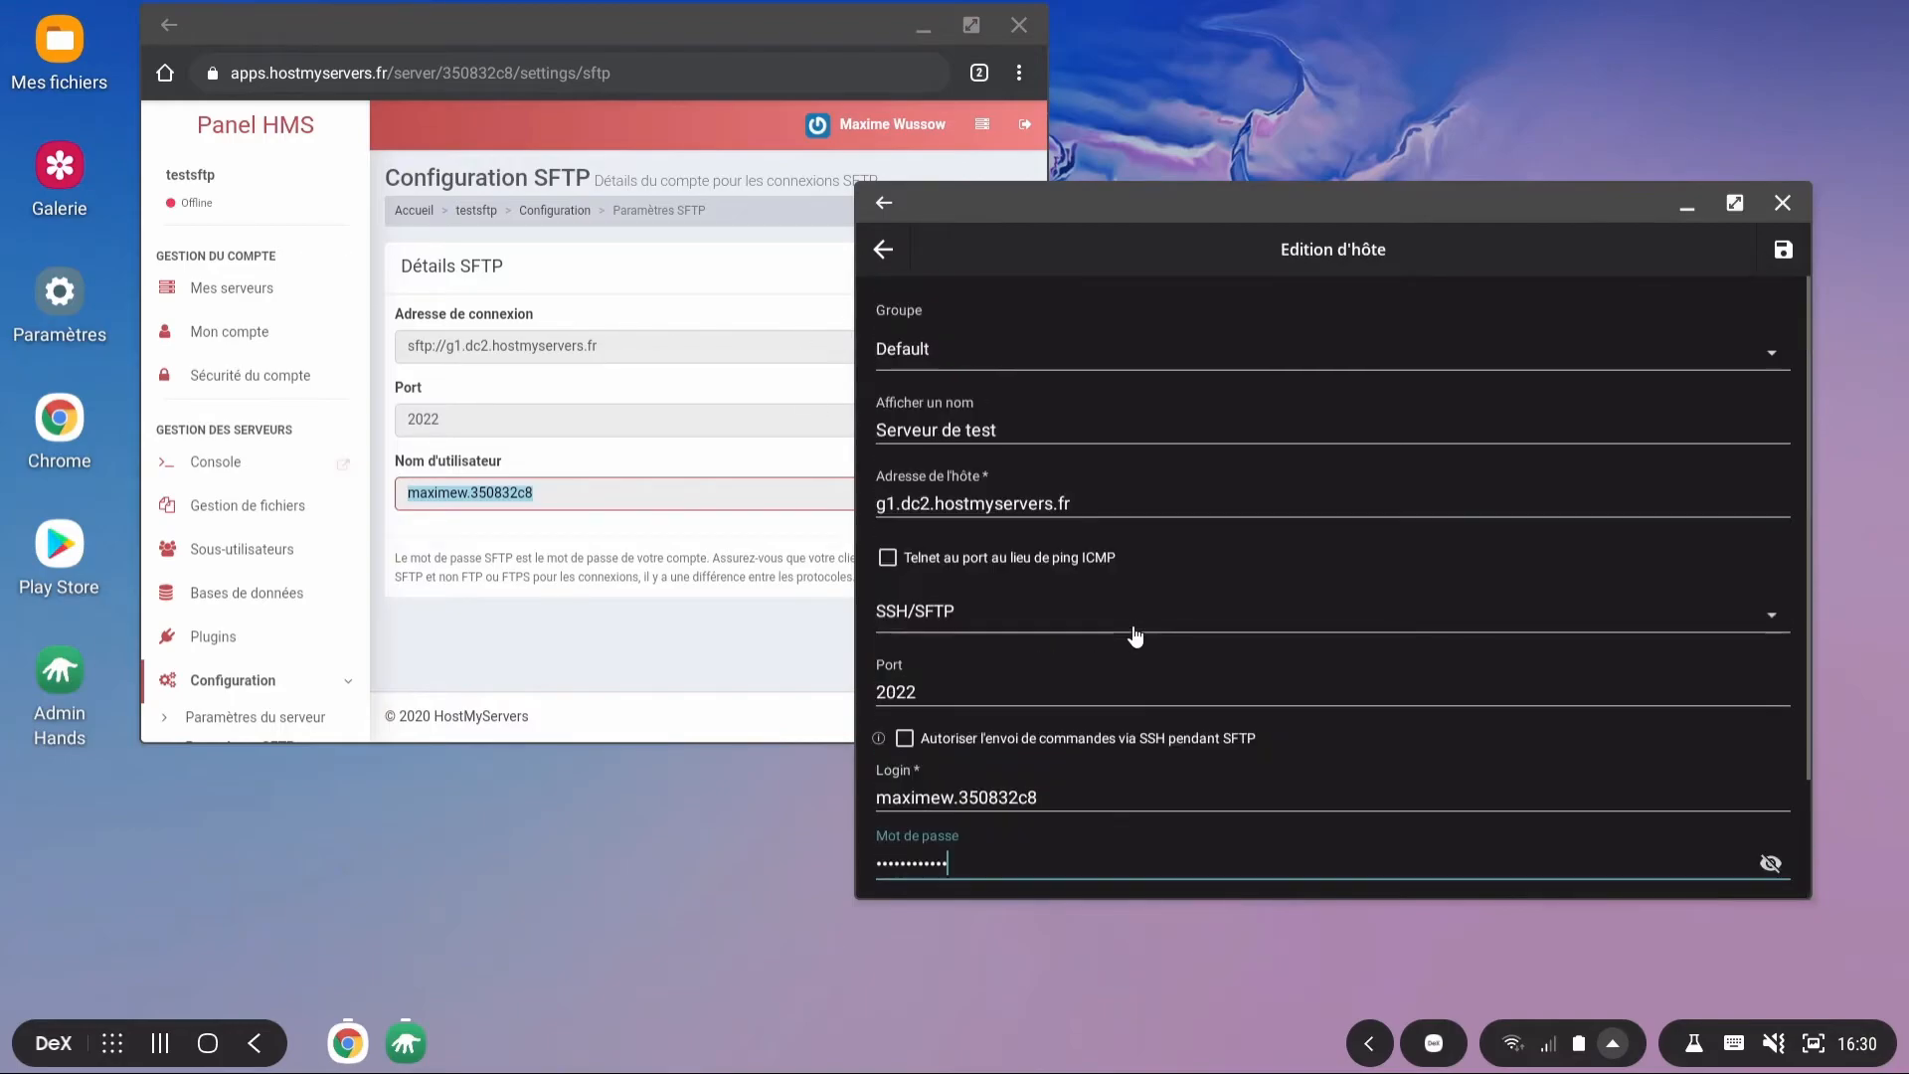
click(1783, 253)
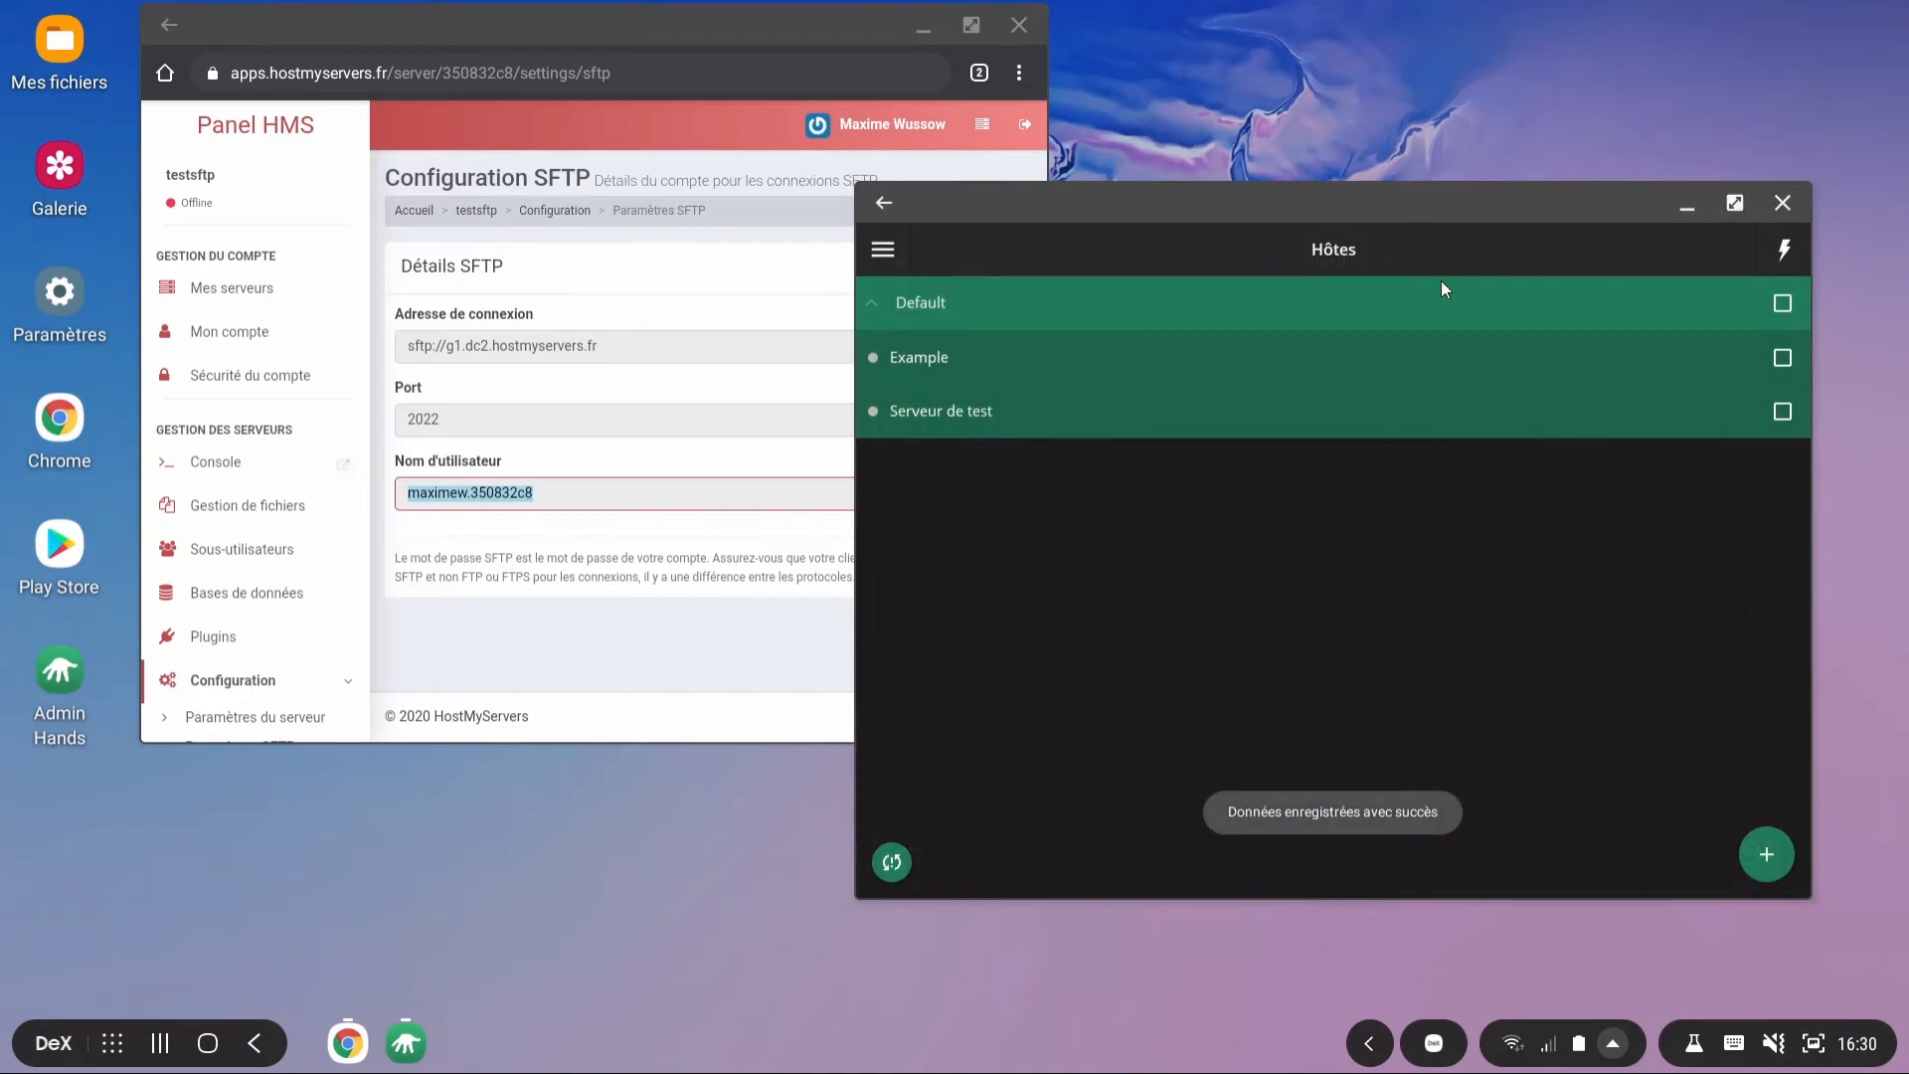
Step: Connect to Serveur de test via SFTP Client and browse the g1.dc2.hostmyservers.fr root files
click(930, 412)
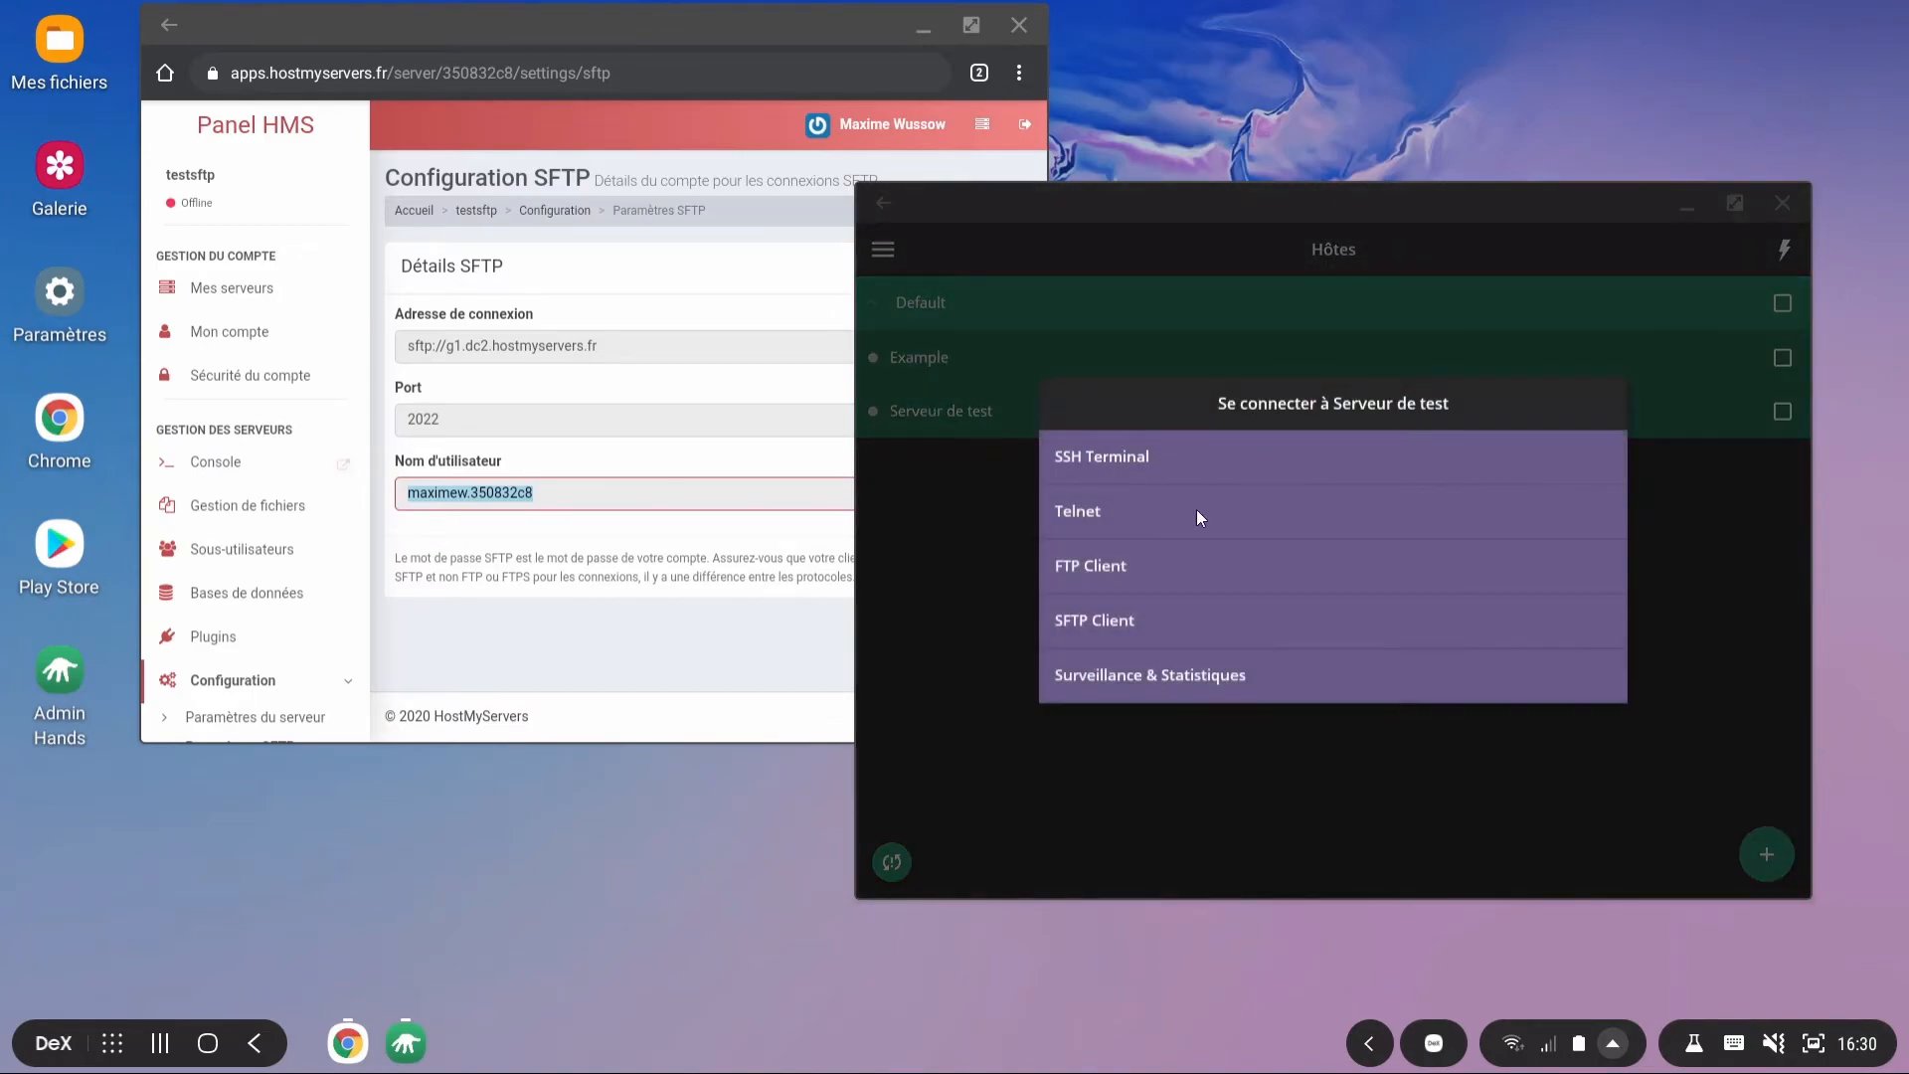
click(1104, 618)
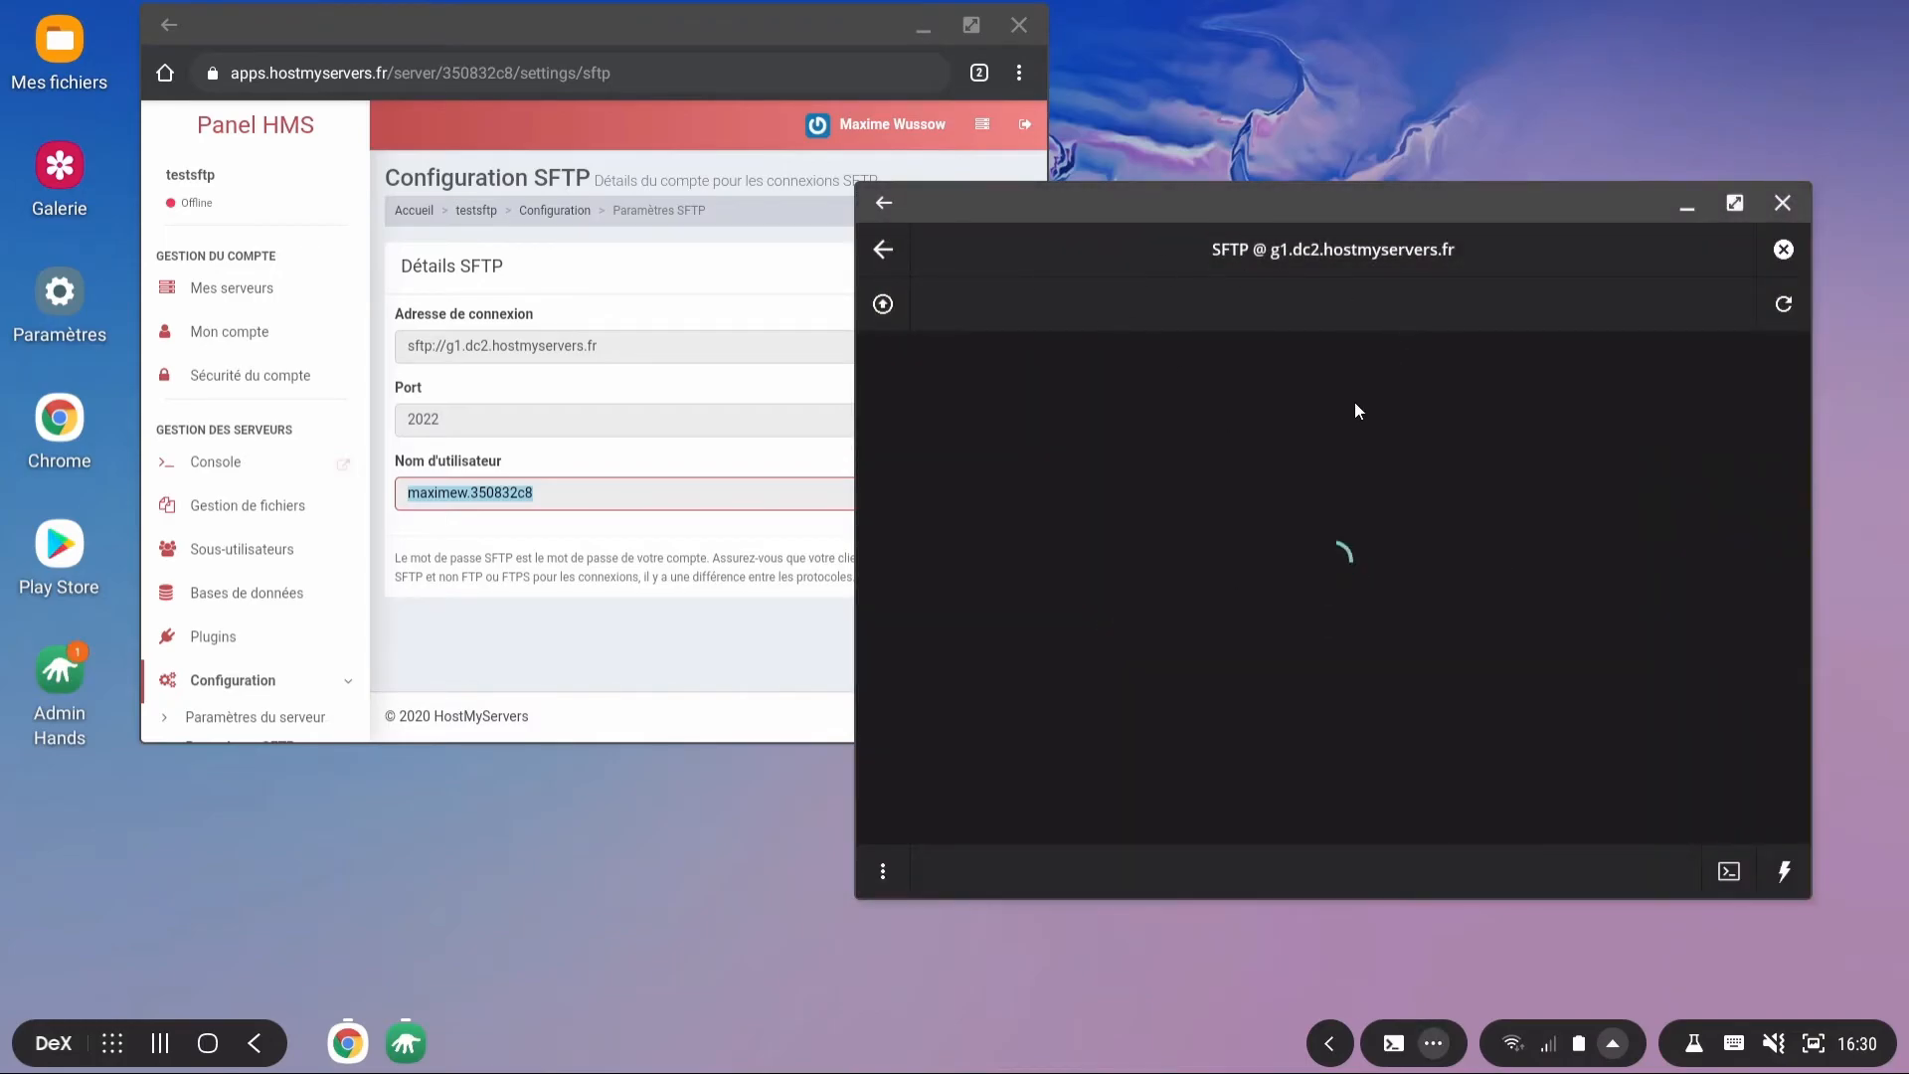
scroll(1154, 593, down, 5)
scroll(1148, 598, up, 5)
scroll(1035, 561, down, 5)
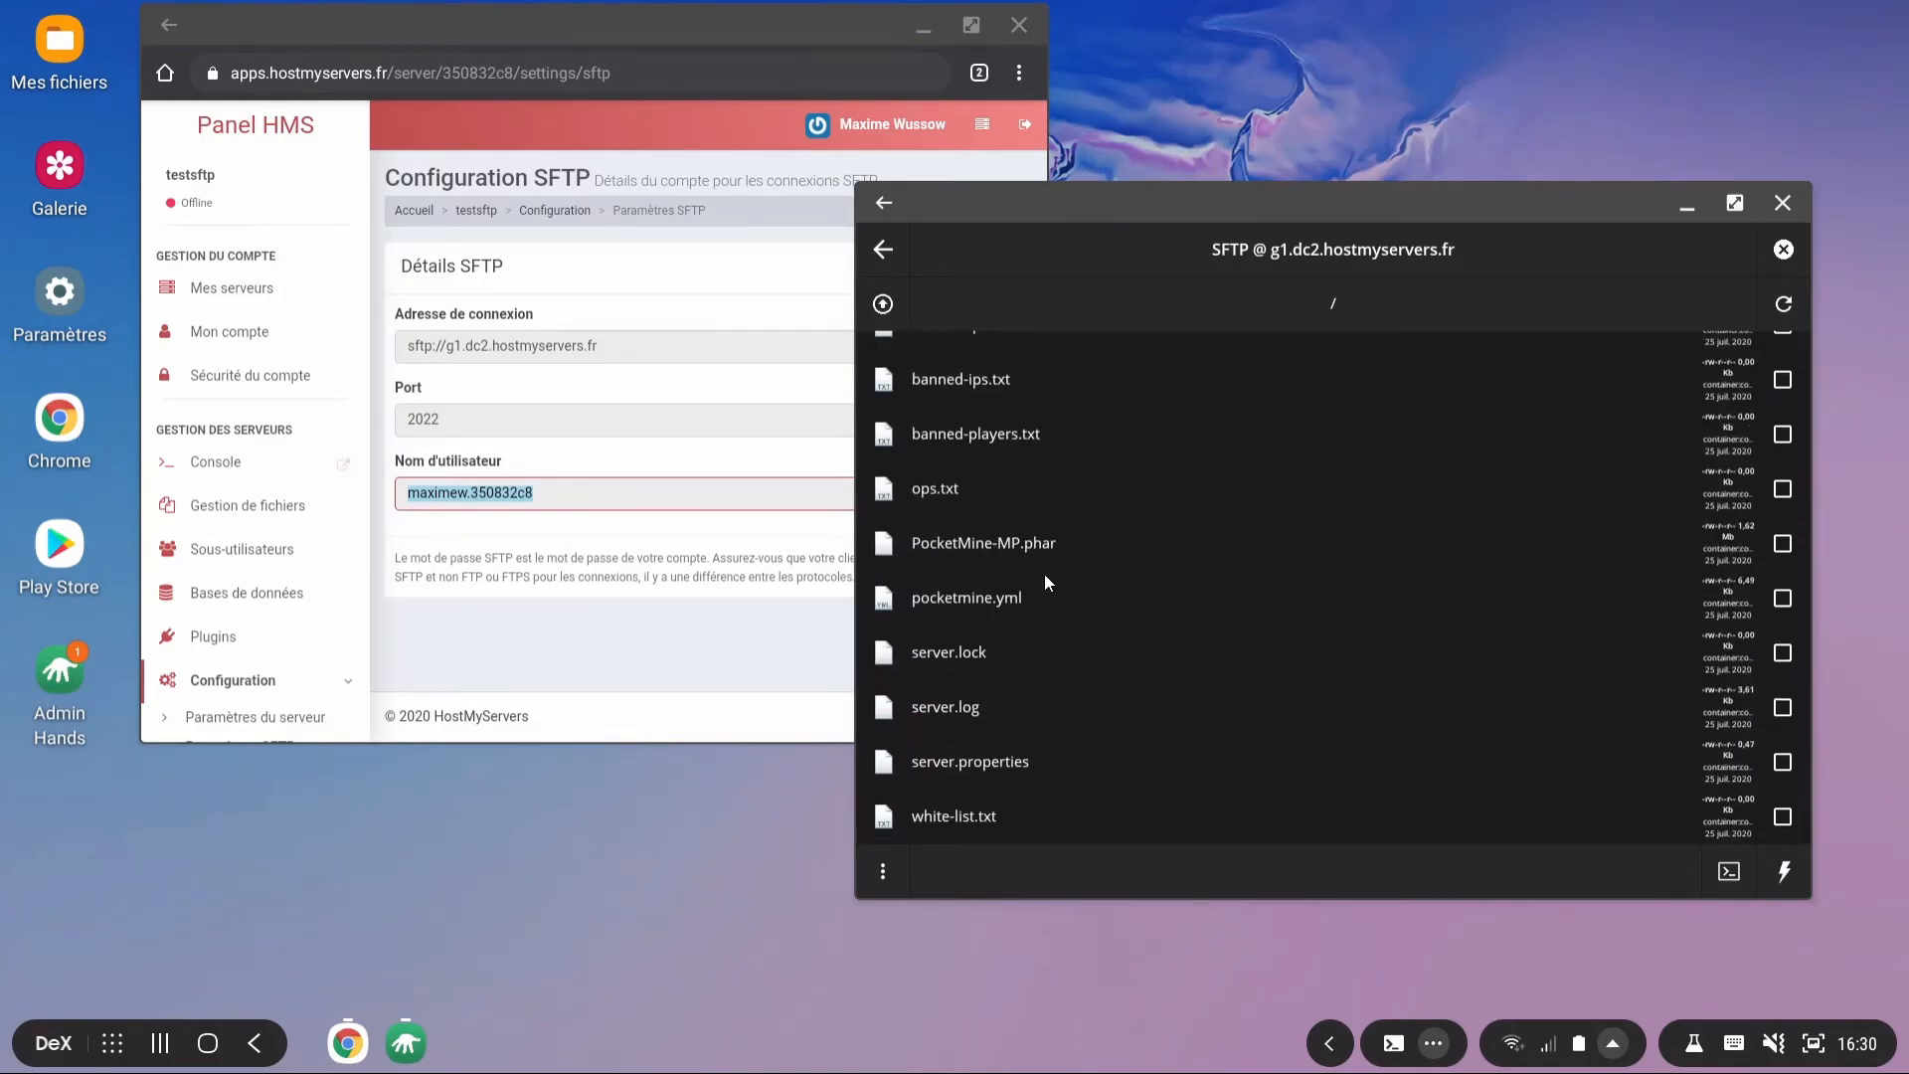
Step: Open pocketmine.yml with Éditer, scroll through its contents, then exit the editor
right_click(988, 589)
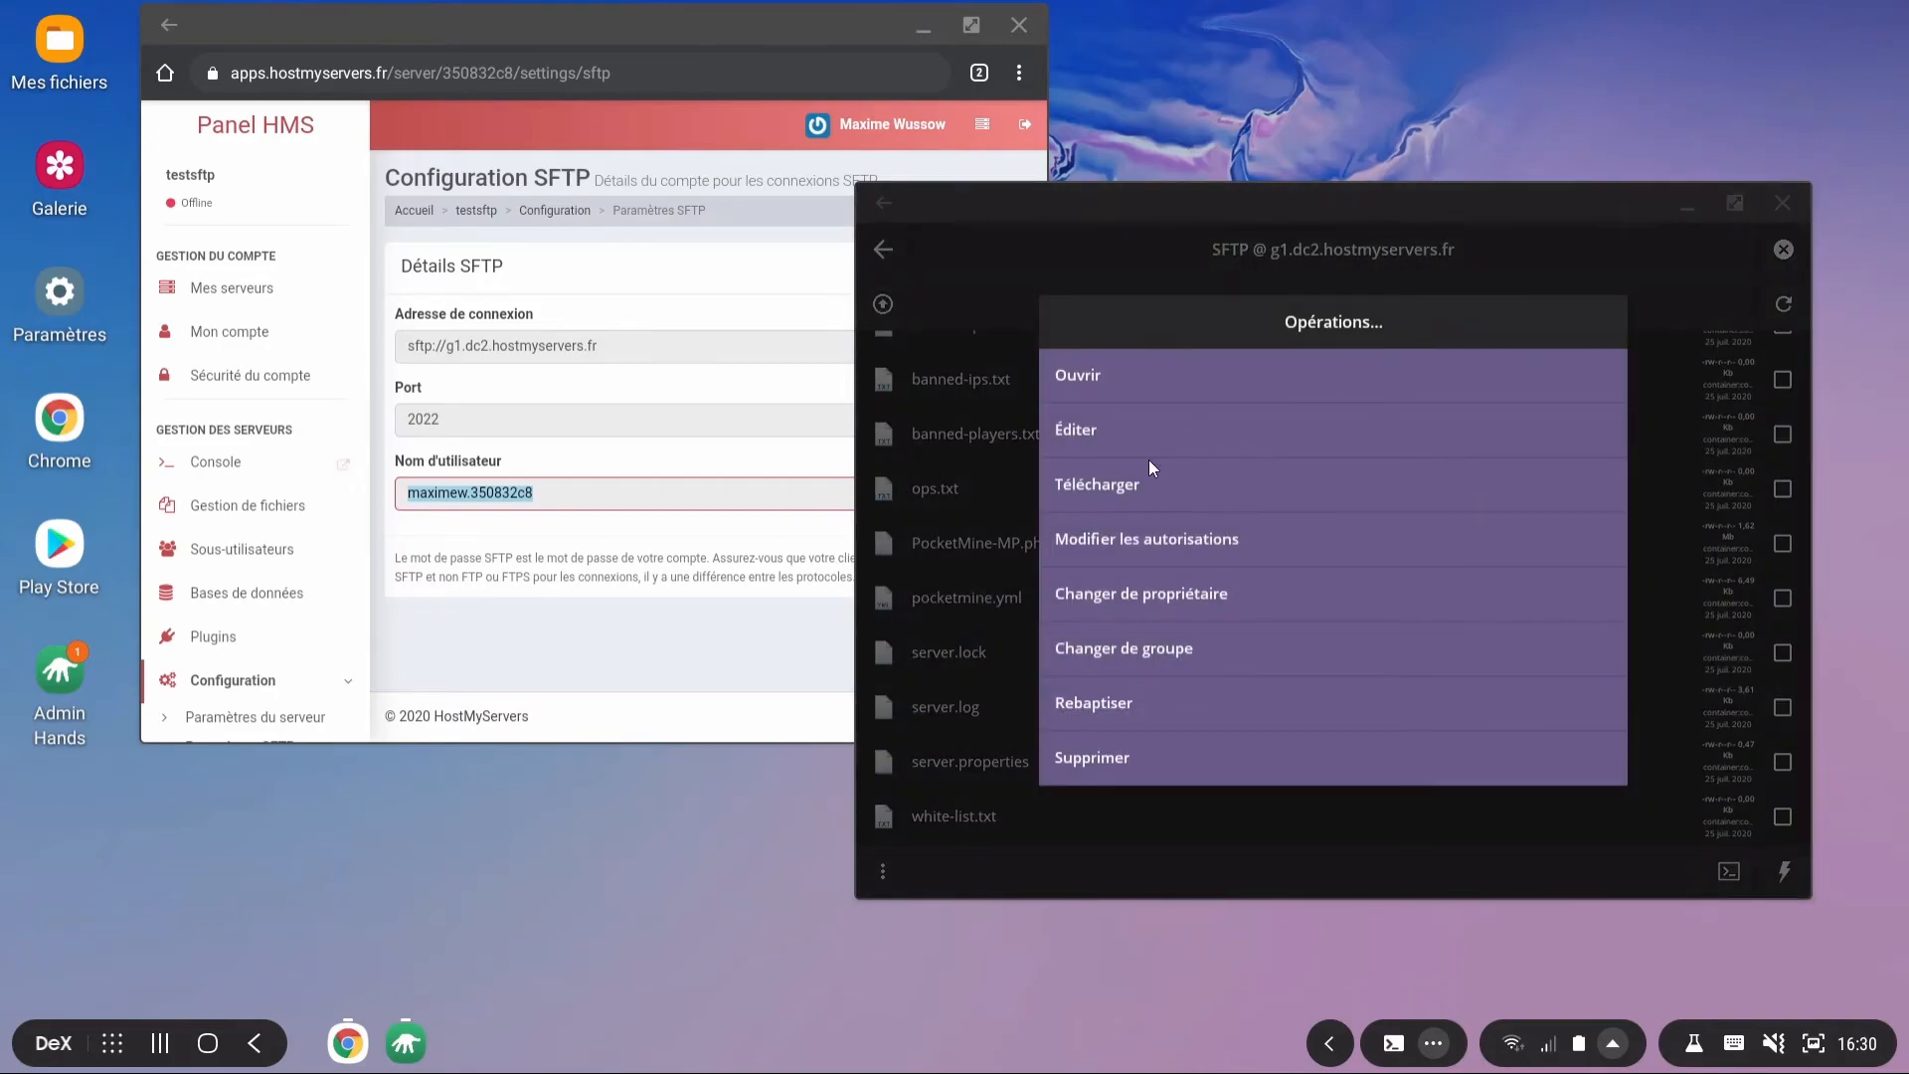
click(1119, 432)
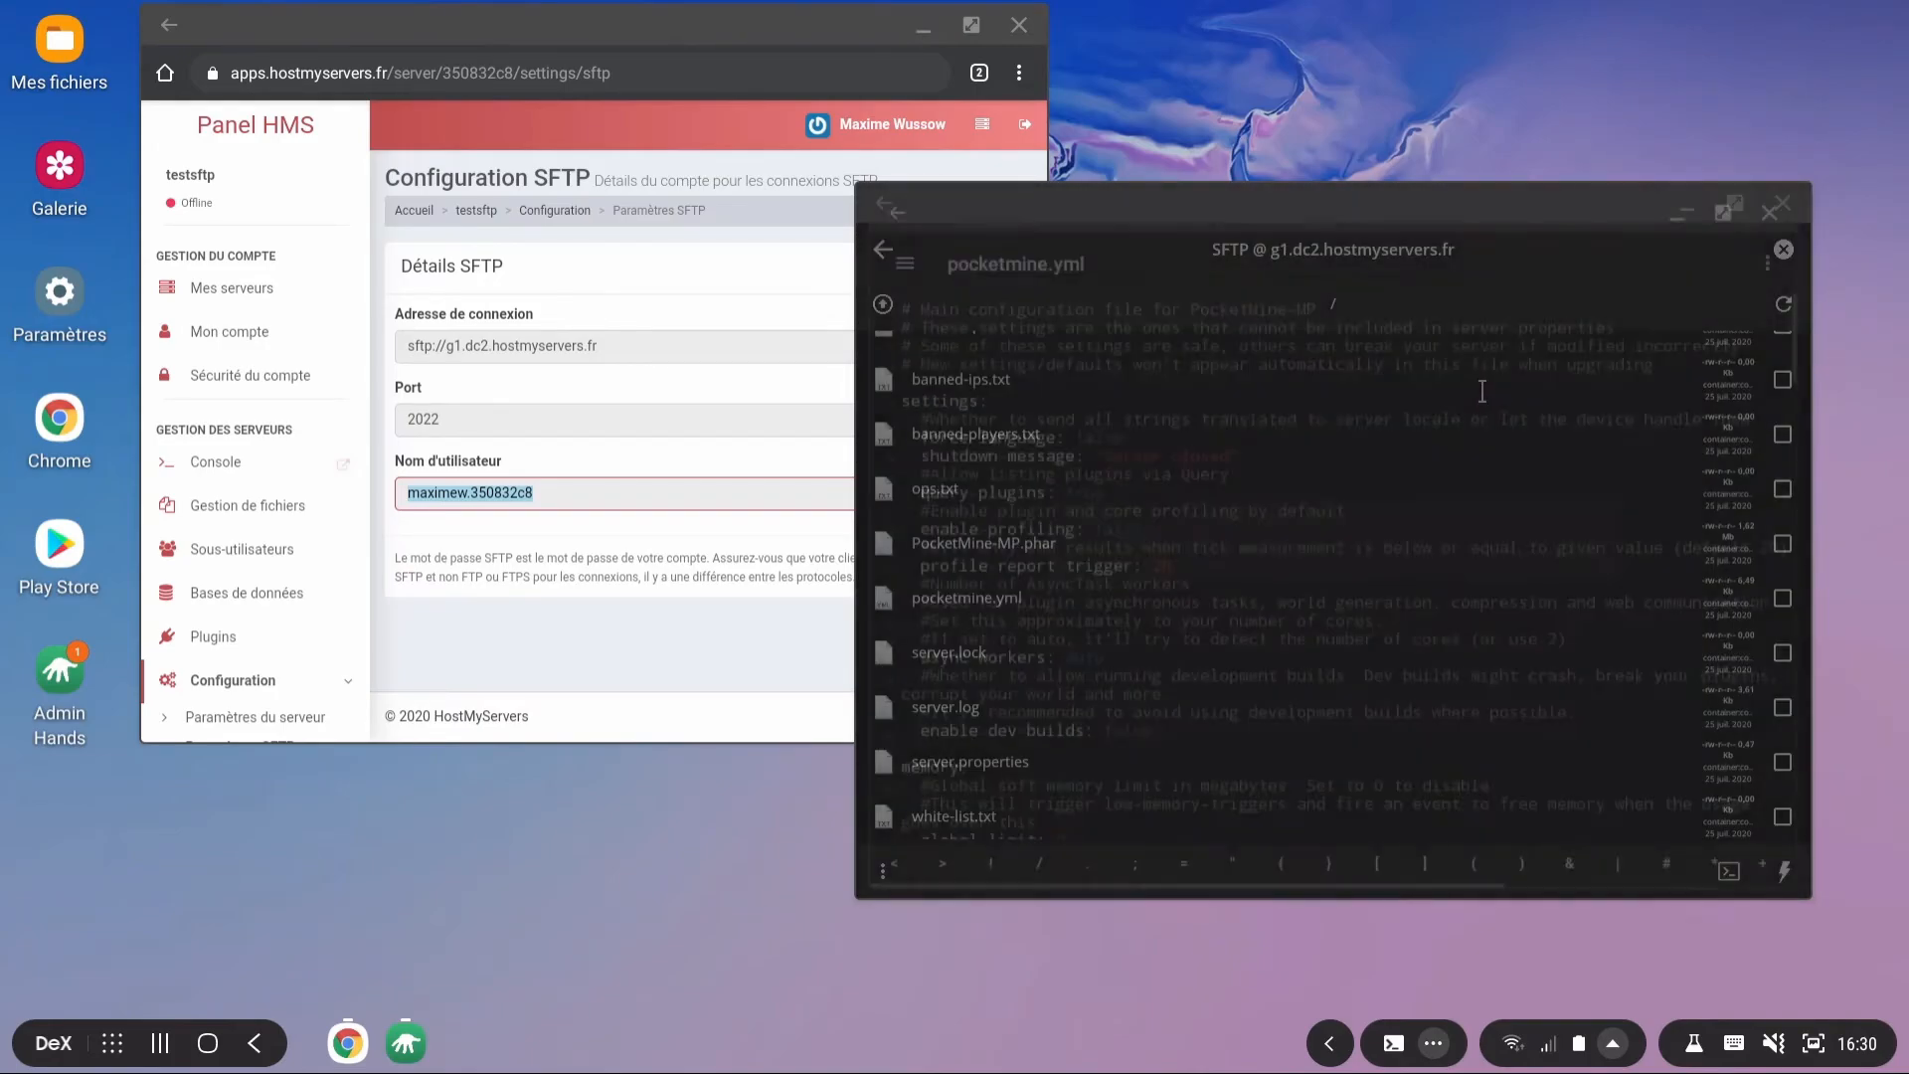
scroll(1268, 507, down, 10)
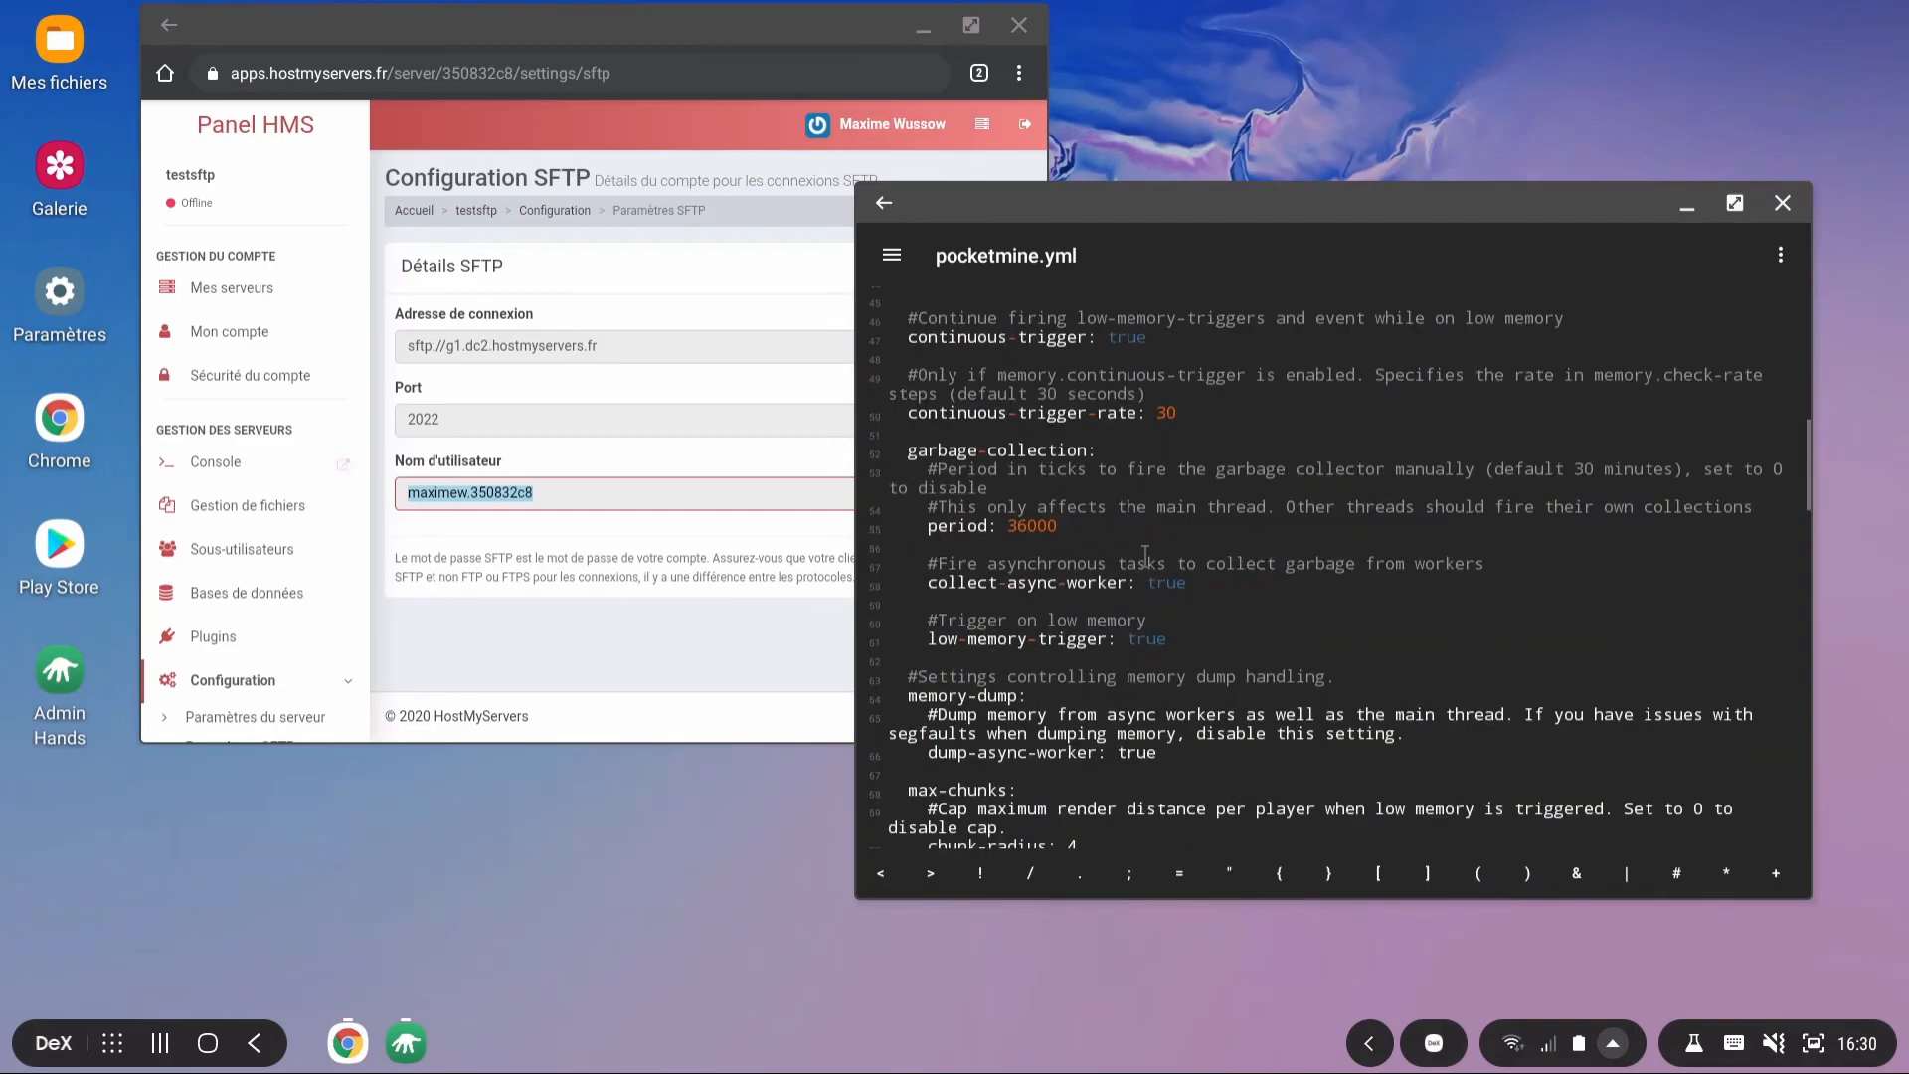
scroll(1144, 555, up, 10)
drag(1012, 201, 880, 179)
scroll(1039, 494, down, 6)
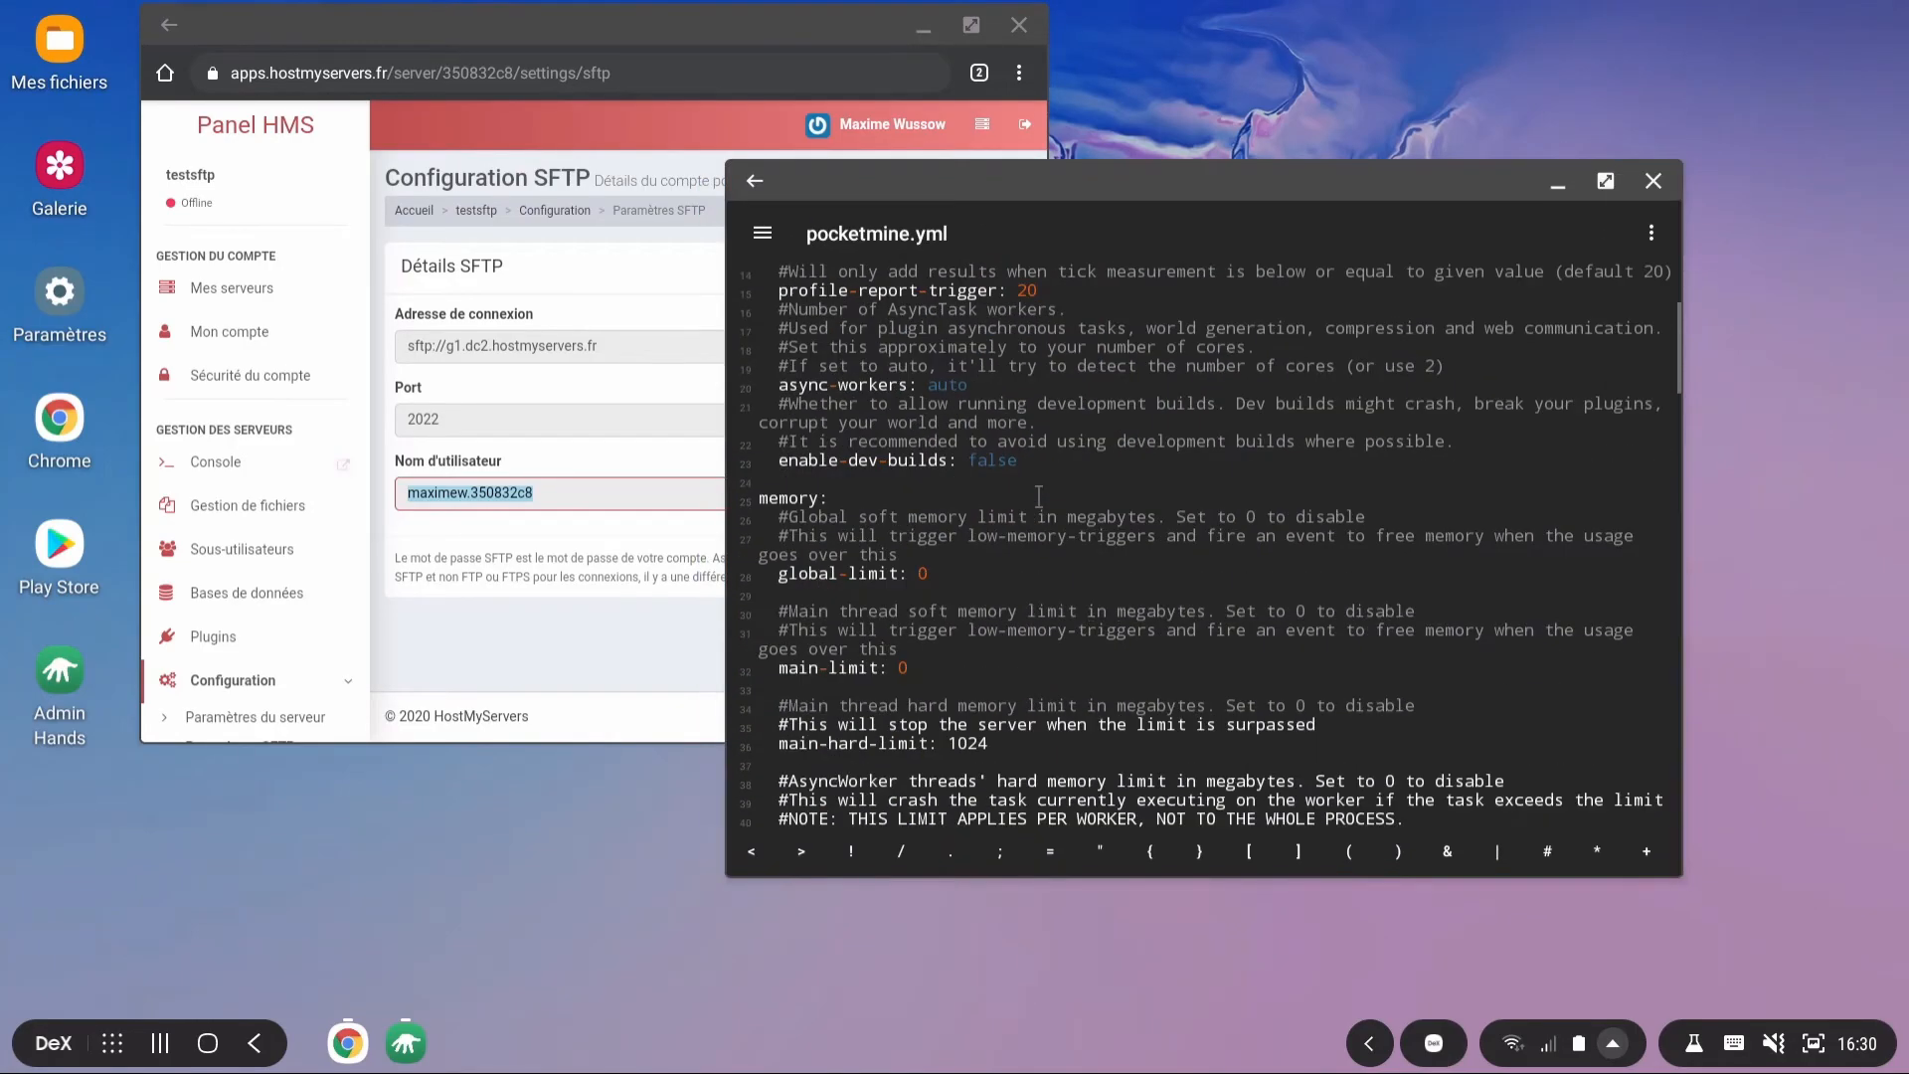
scroll(1039, 491, down, 8)
scroll(1038, 490, up, 14)
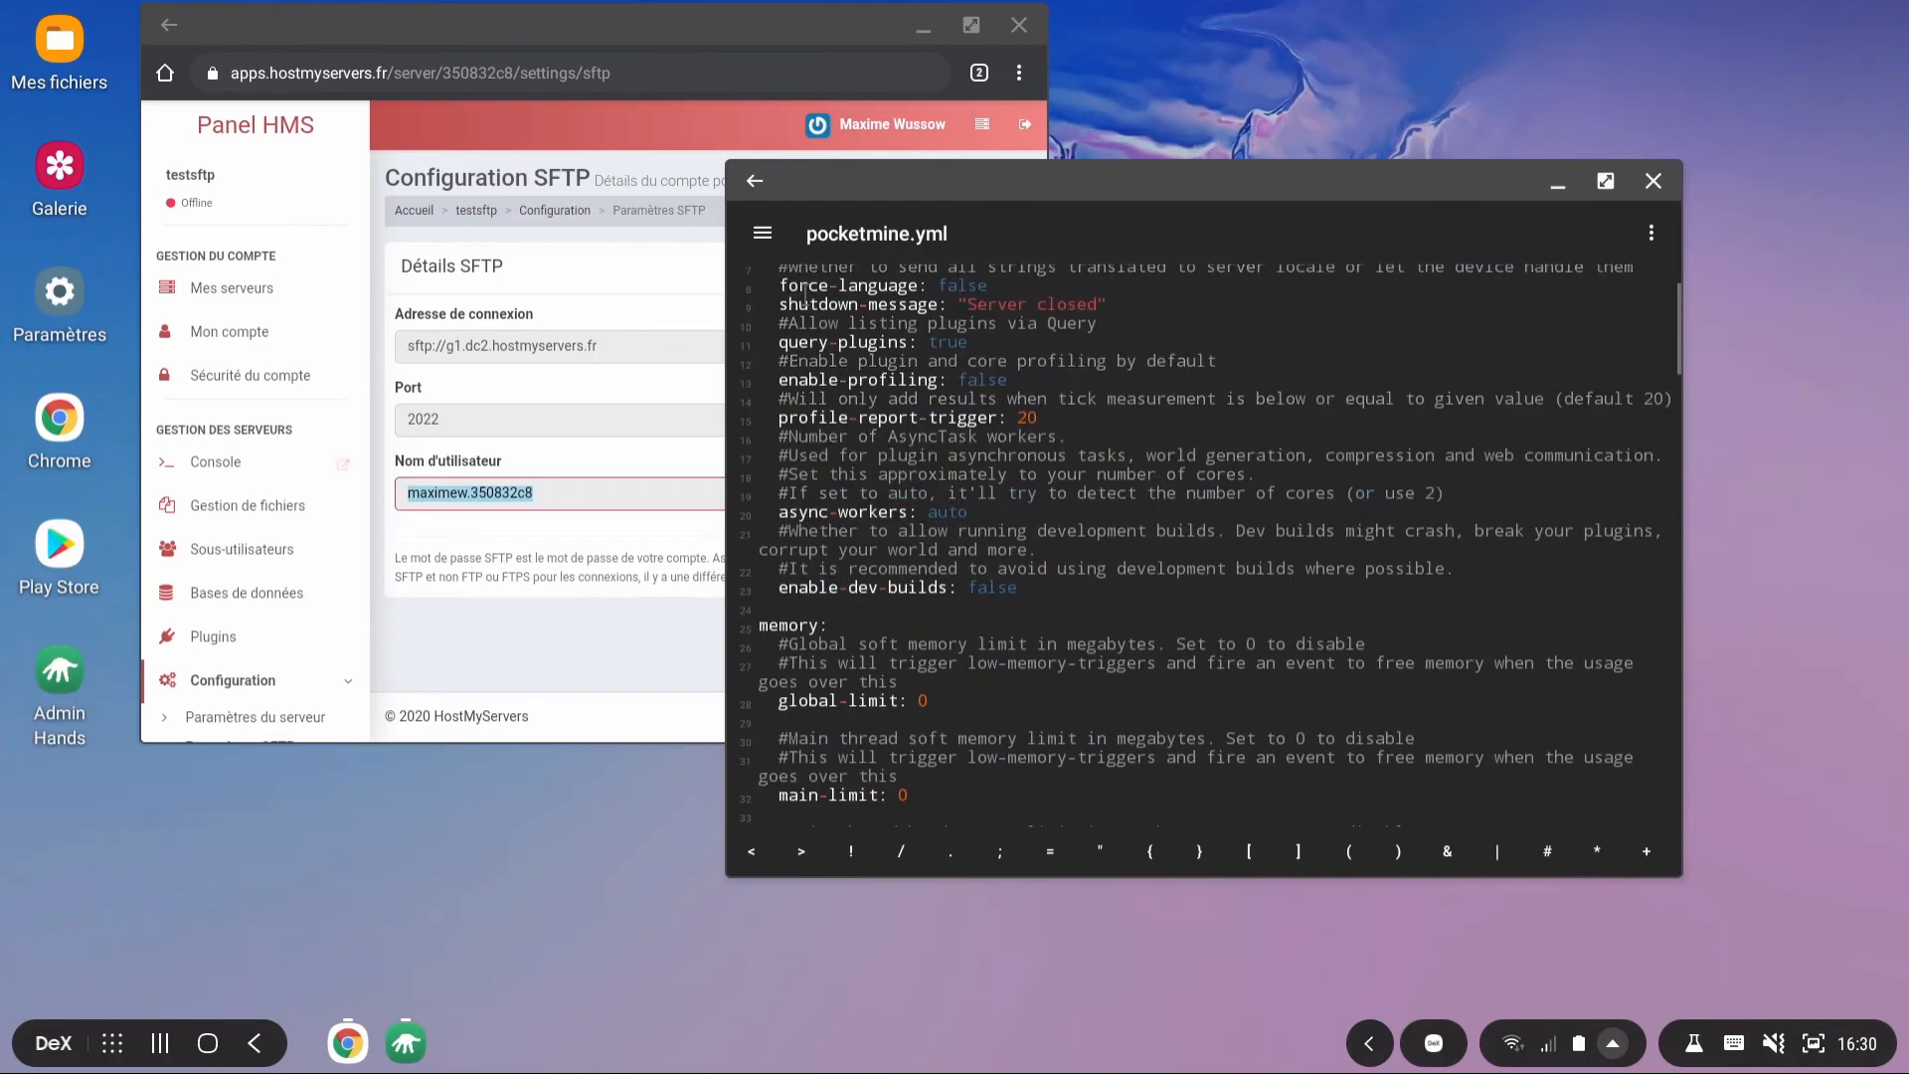
click(756, 182)
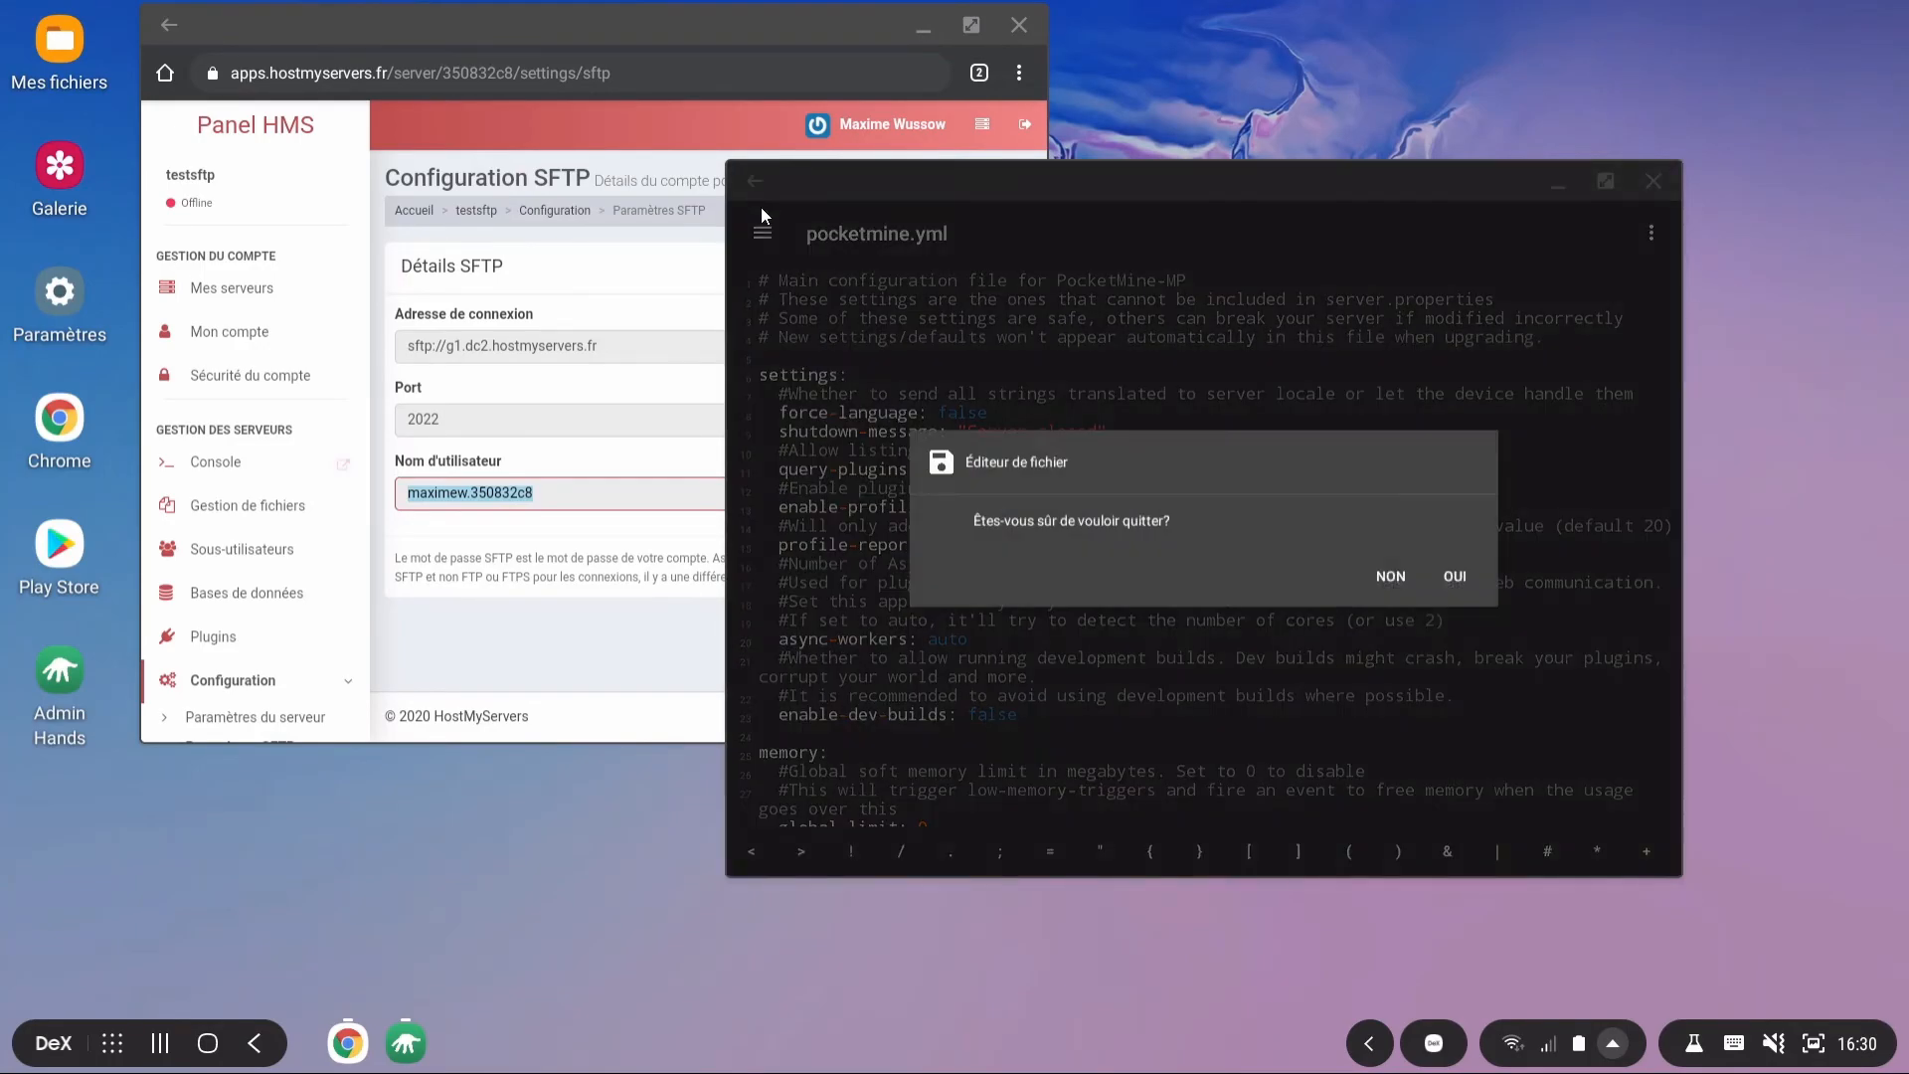
Step: Confirm OUI to quit the pocketmine.yml editor and return to the root listing
click(1455, 576)
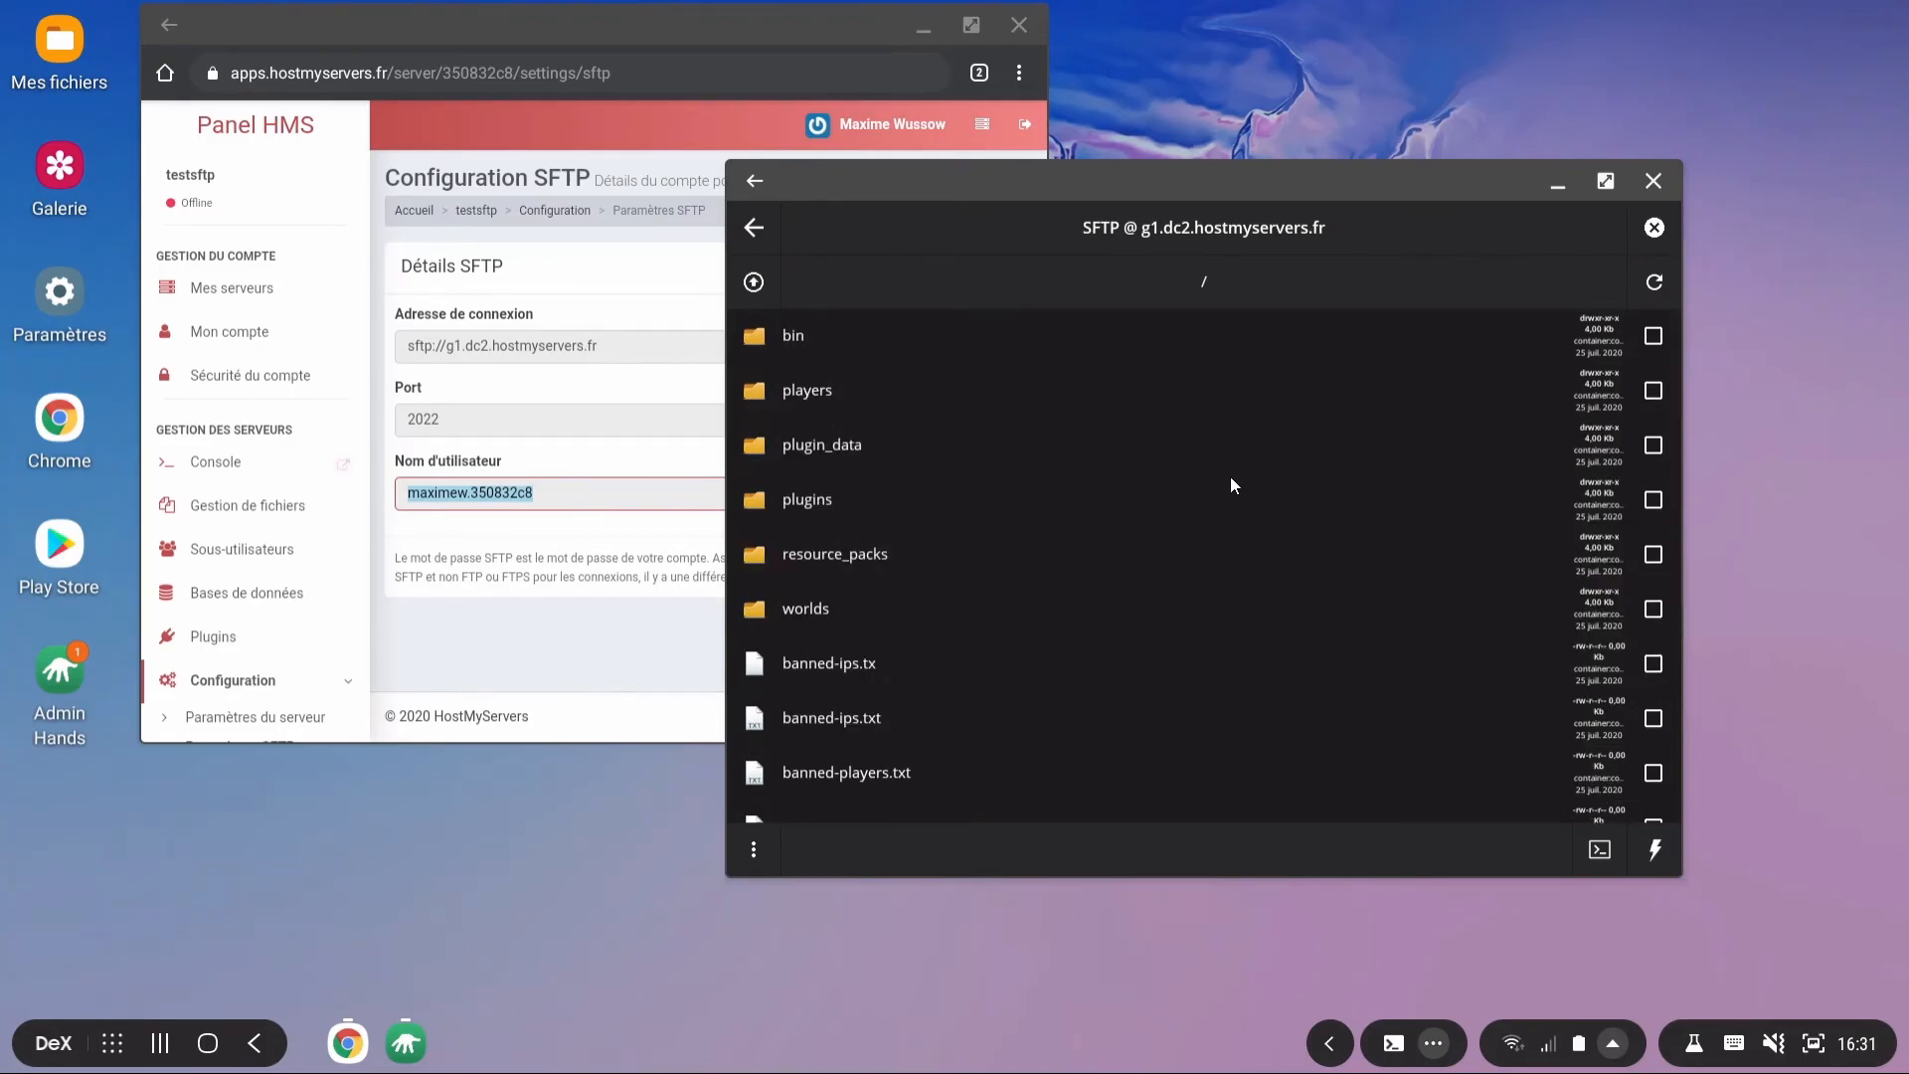
scroll(1163, 459, down, 1)
scroll(1153, 471, up, 1)
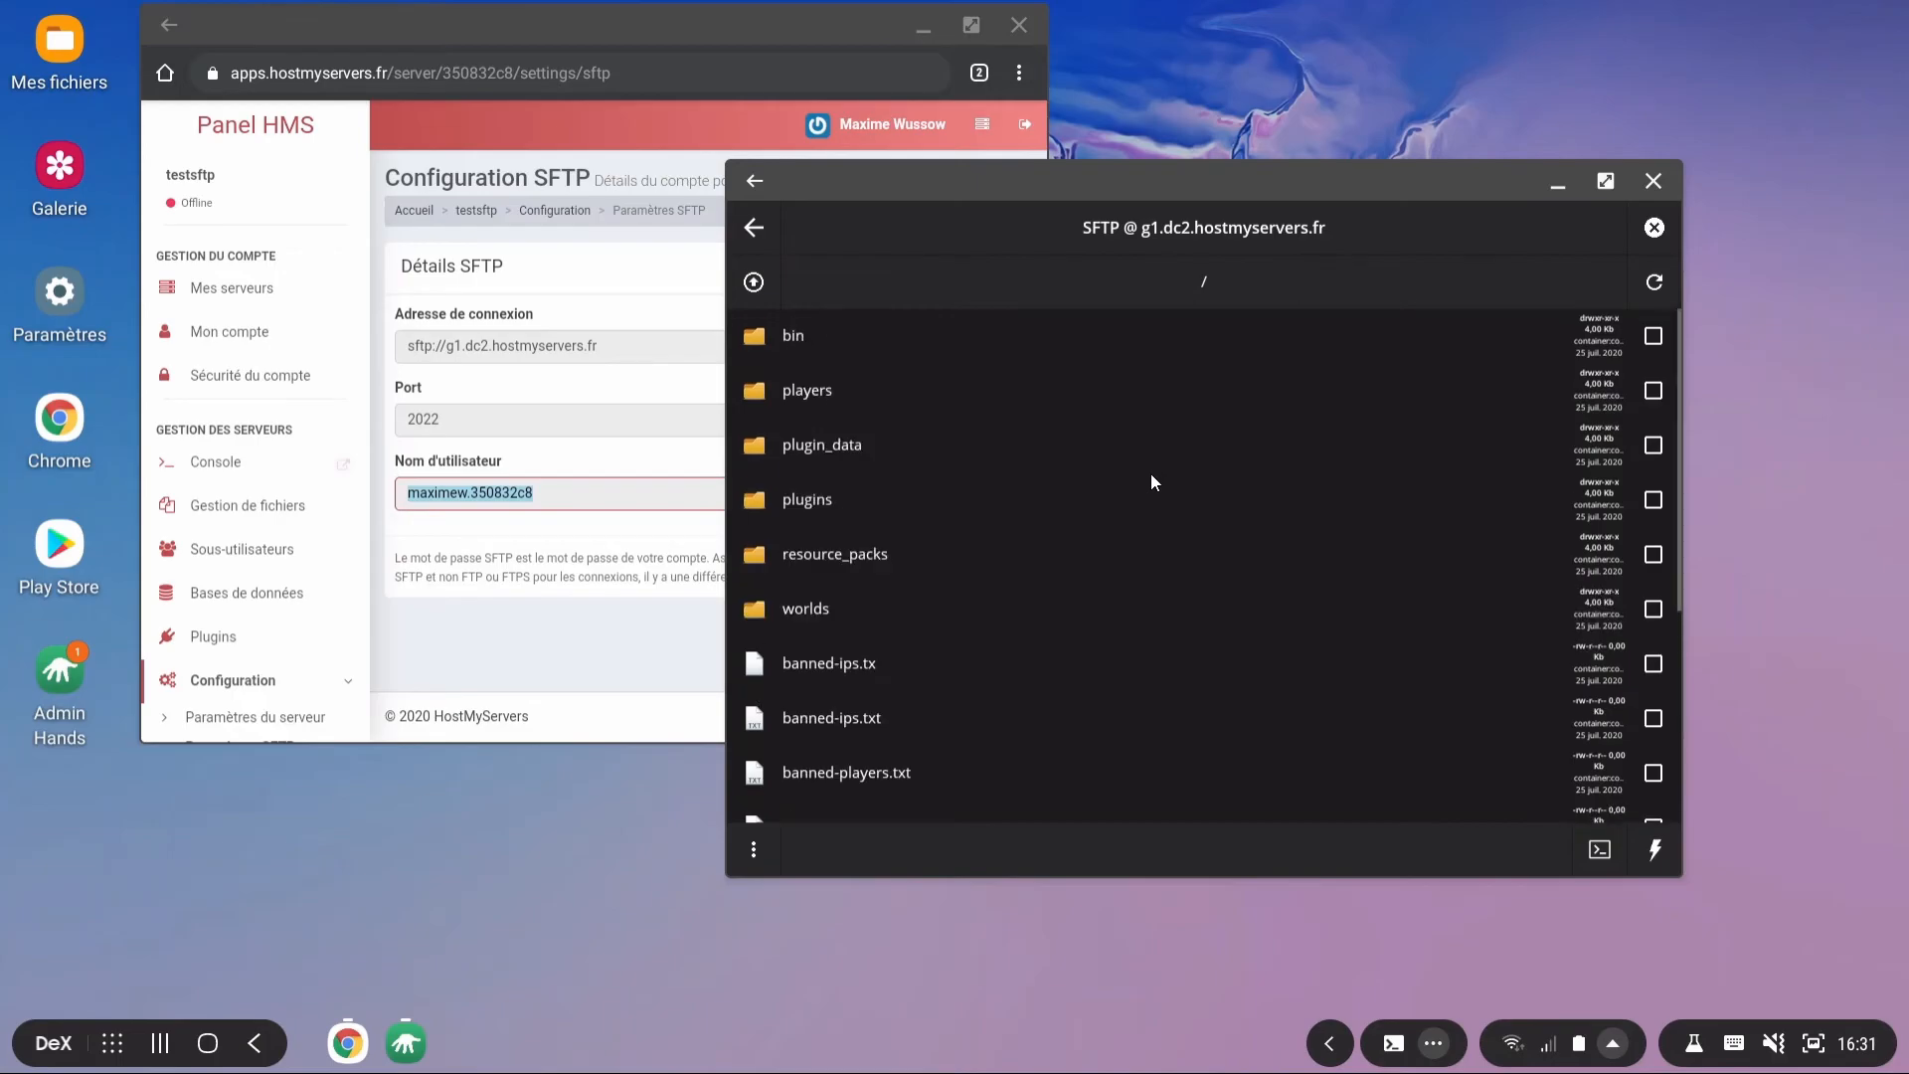